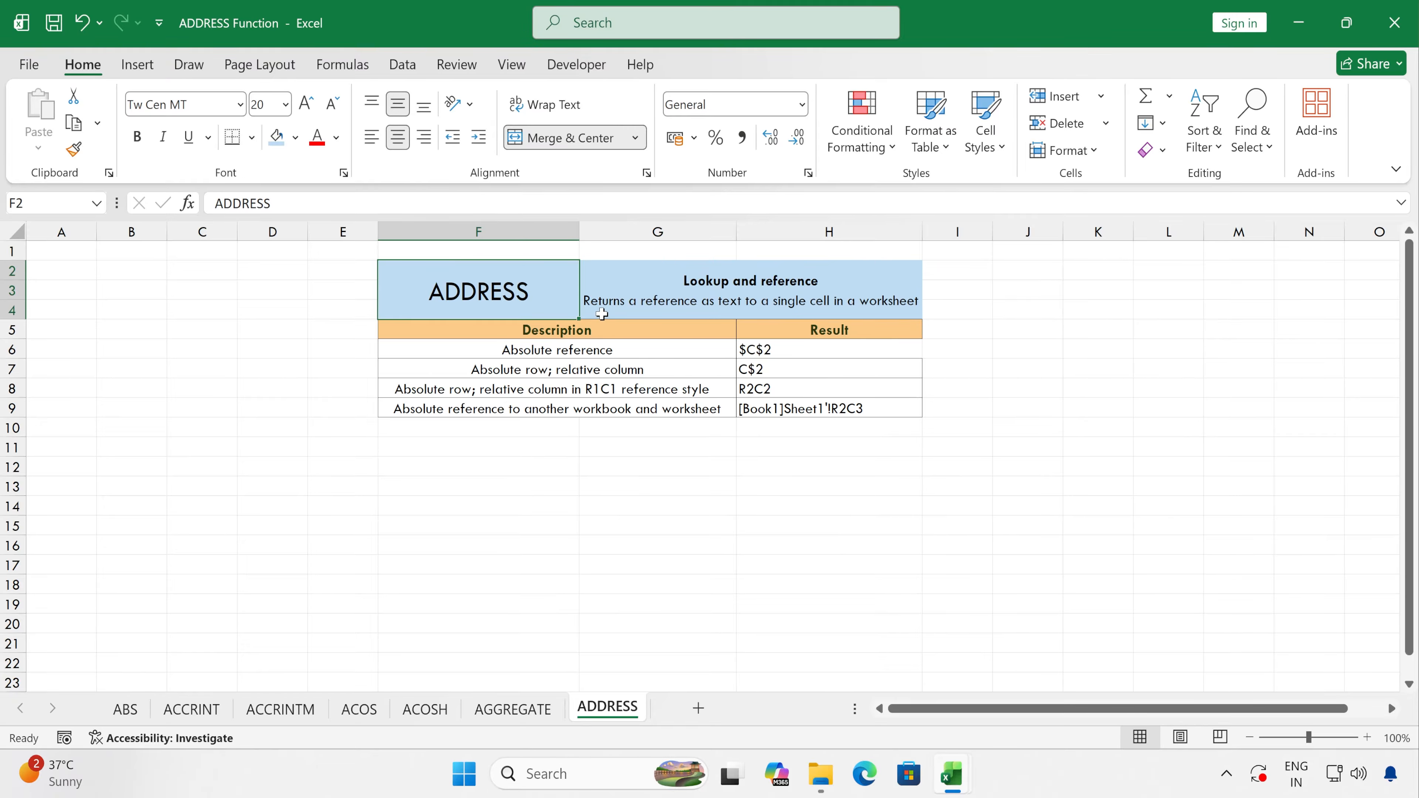
Review the ADDRESS function's summary and the Description and Result columns of the example table
{"action": "left_click", "coordinate": [599, 313]}
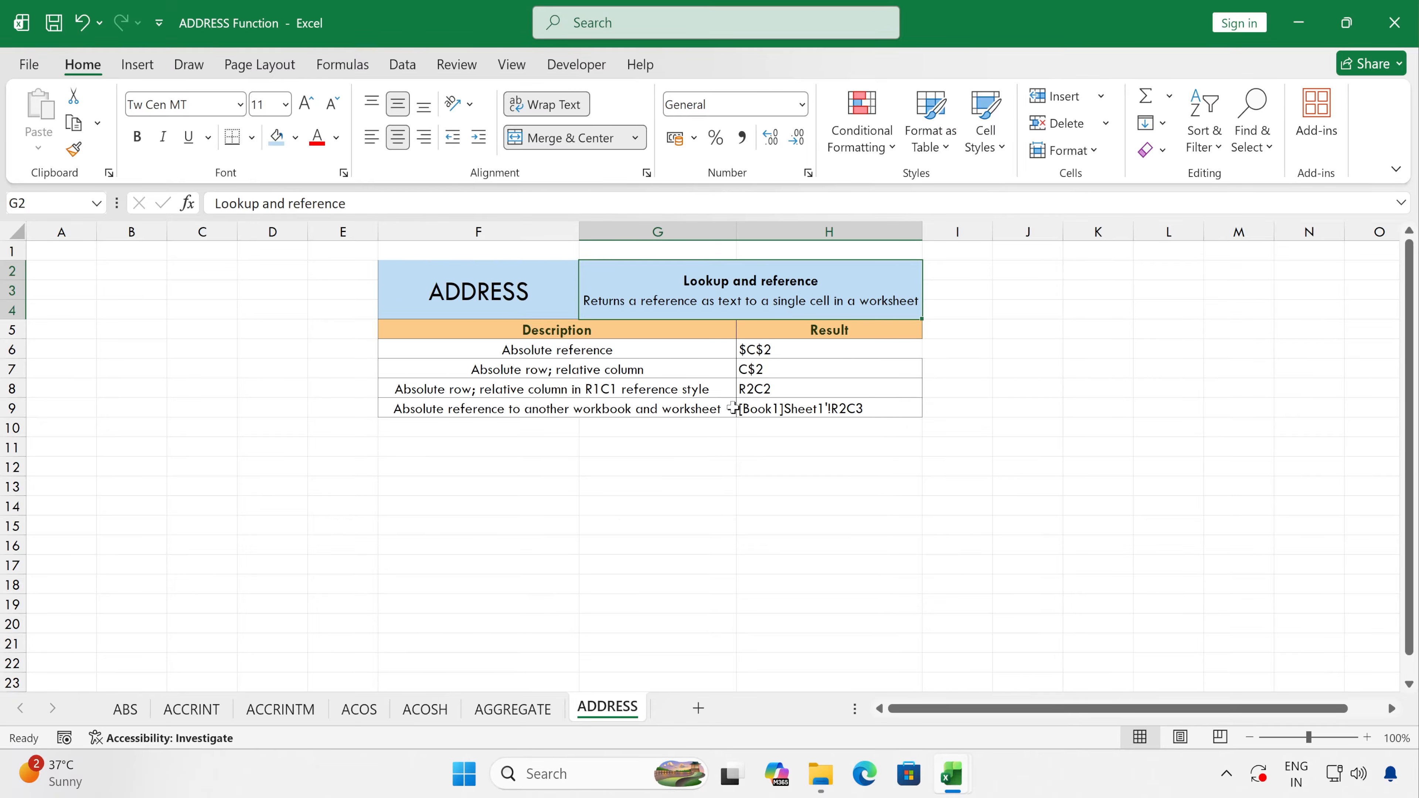
{"action": "left_click", "coordinate": [662, 447]}
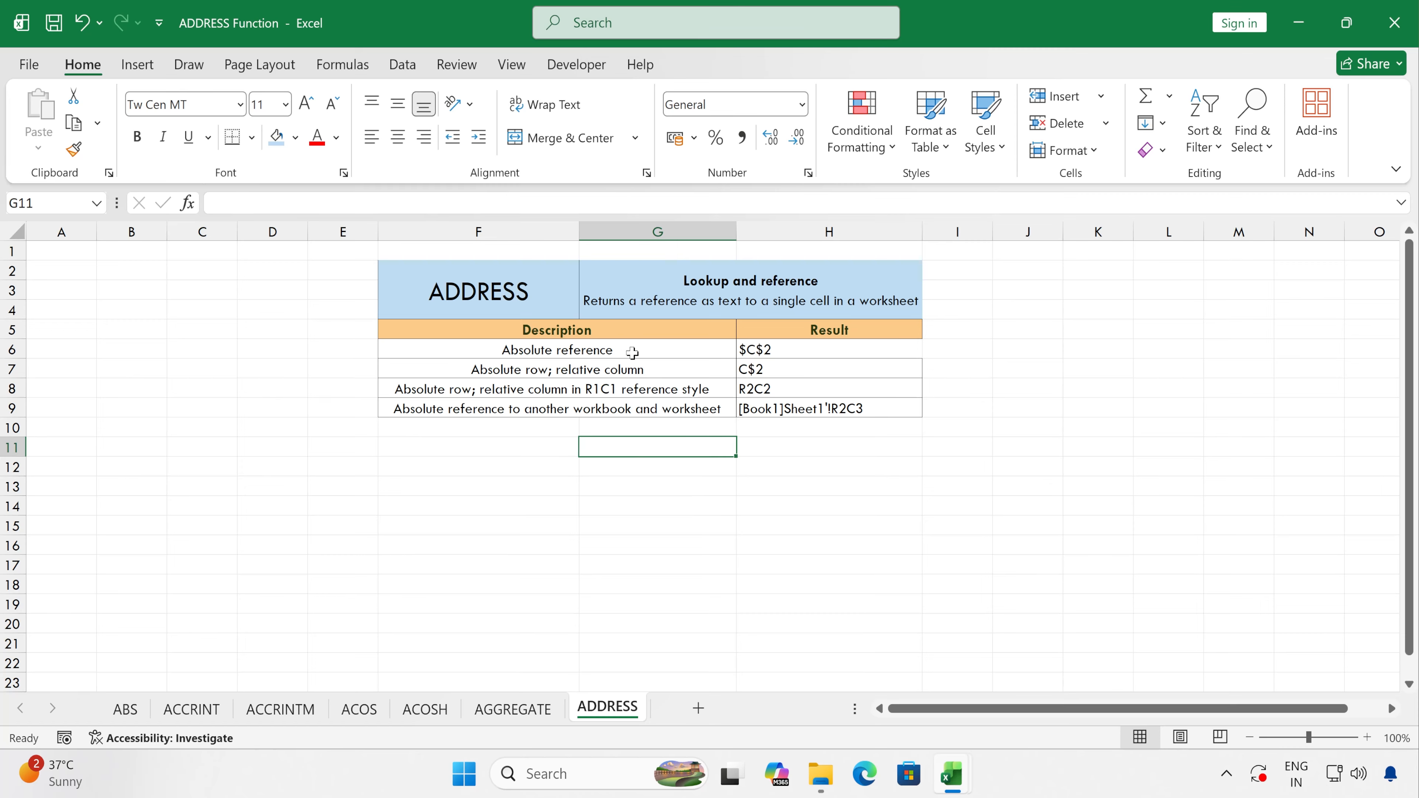
{"action": "left_click_drag", "start_coordinate": [587, 332], "coordinate": [615, 402]}
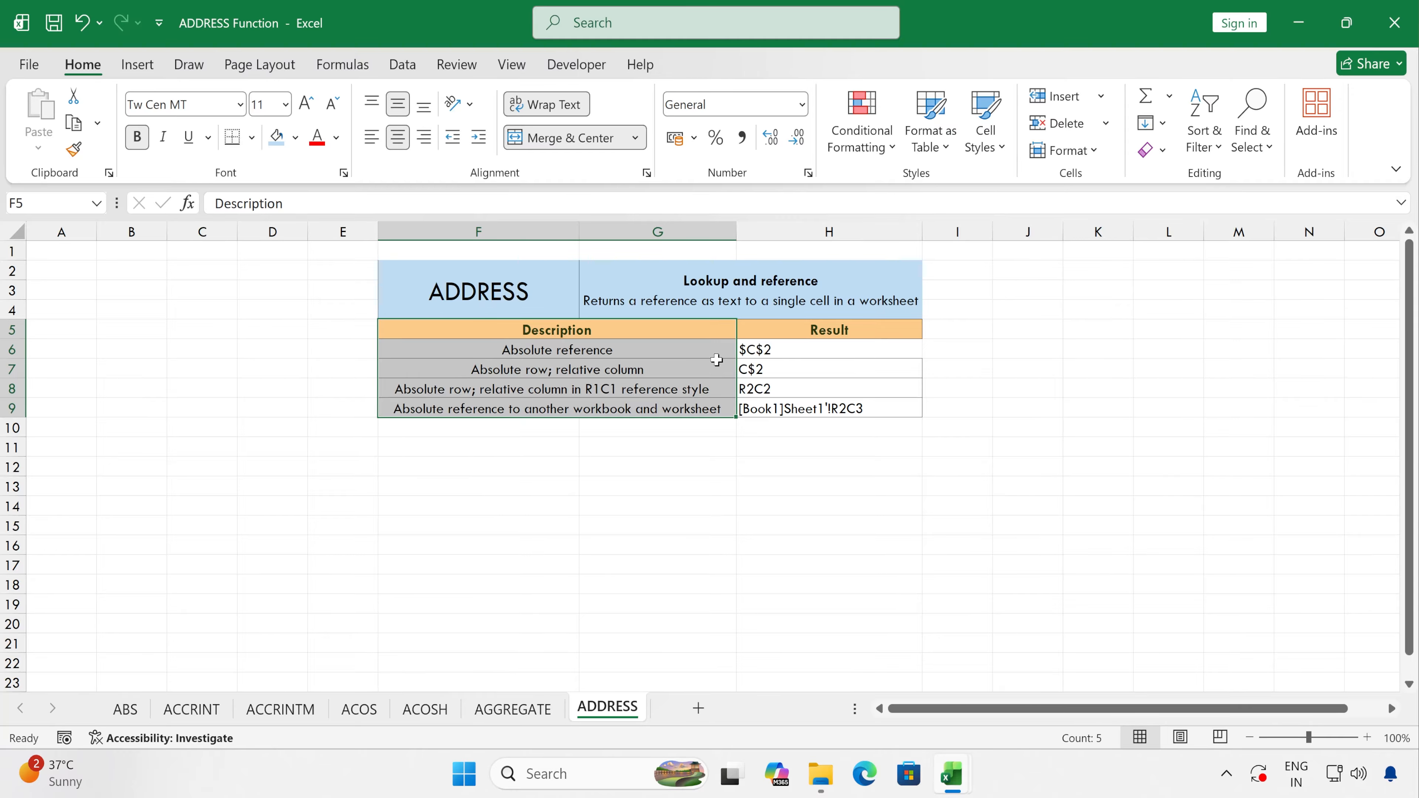
{"action": "left_click_drag", "start_coordinate": [771, 331], "coordinate": [800, 407]}
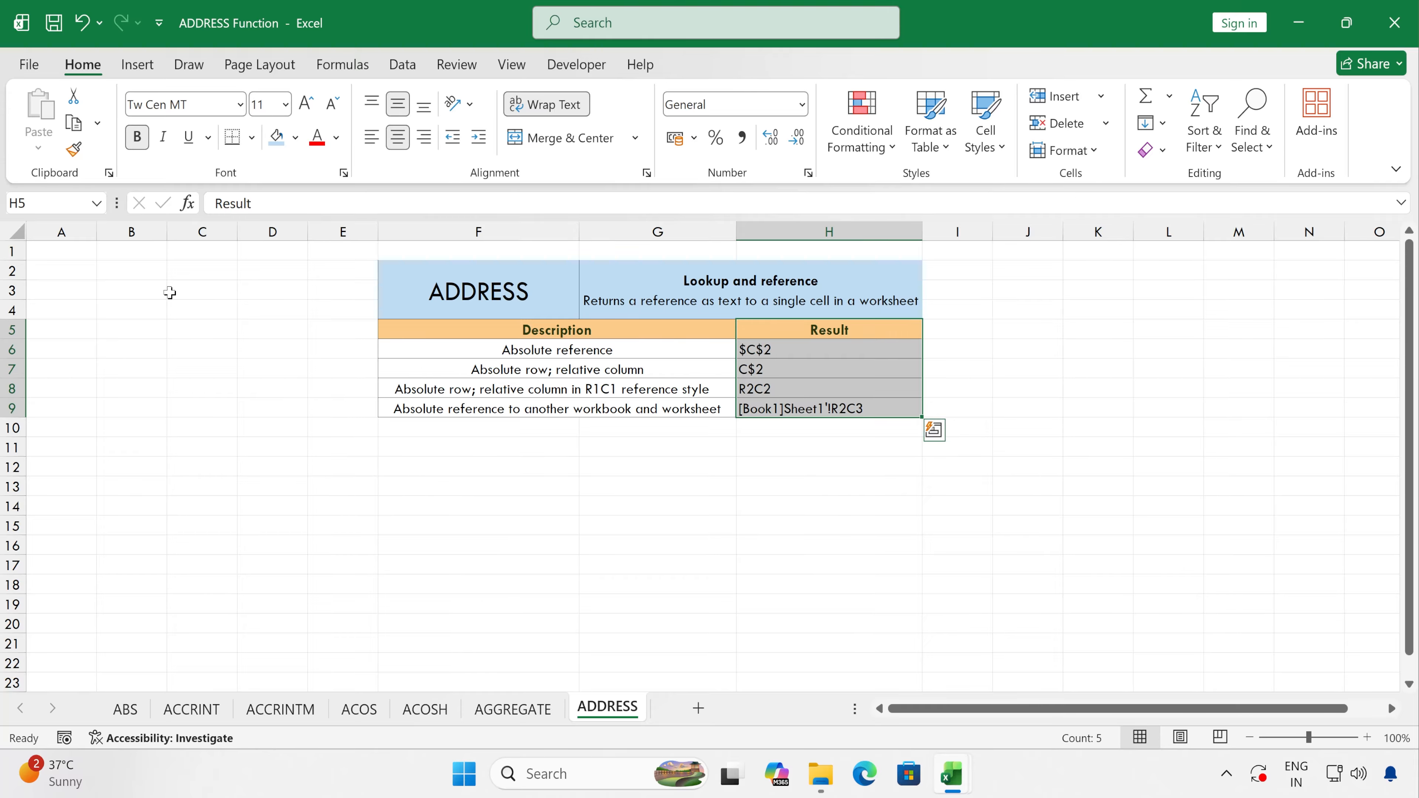
{"action": "left_click", "coordinate": [147, 287]}
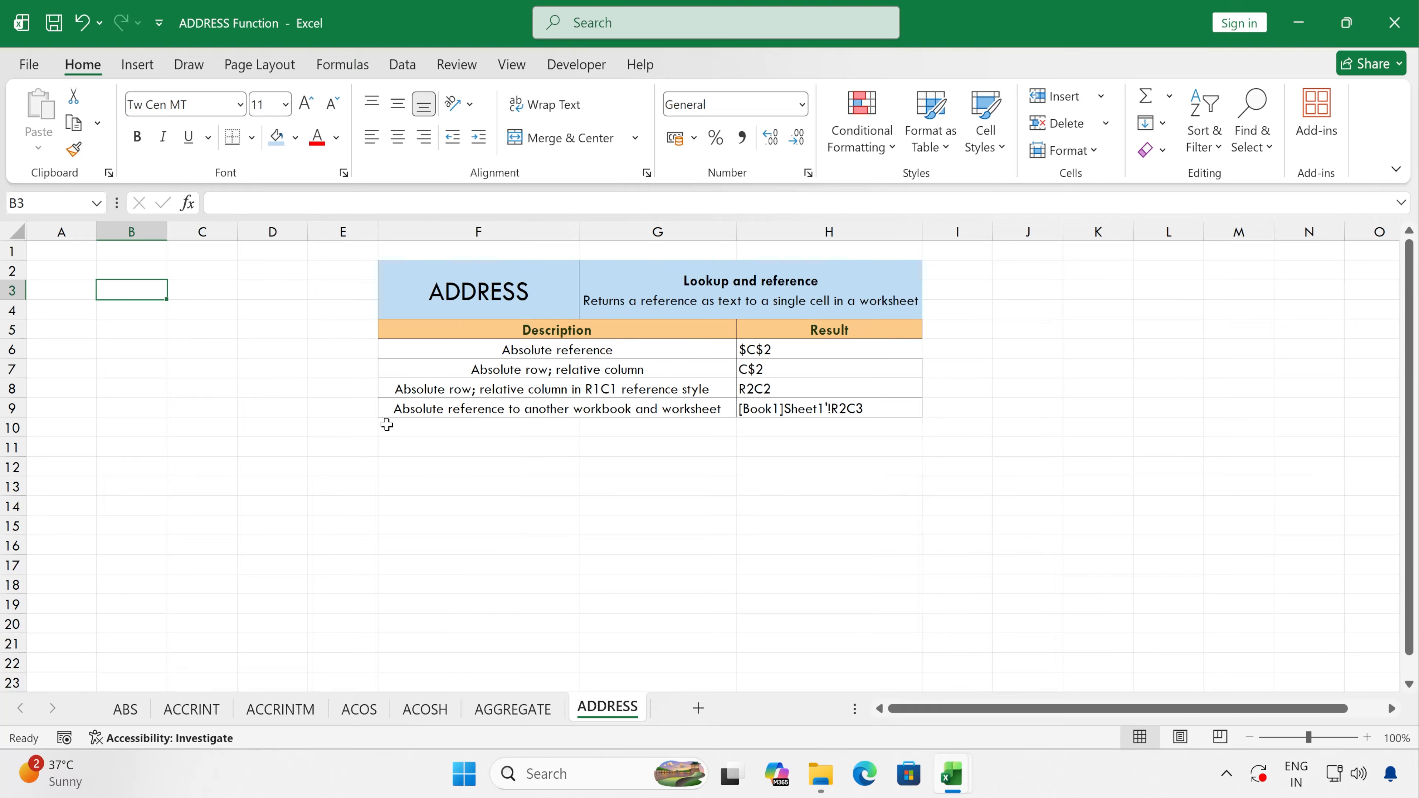
Enter the text Test in cell A2 and again in cell F12 below the example table
{"action": "left_click", "coordinate": [87, 280]}
{"action": "type", "text": "Test"}
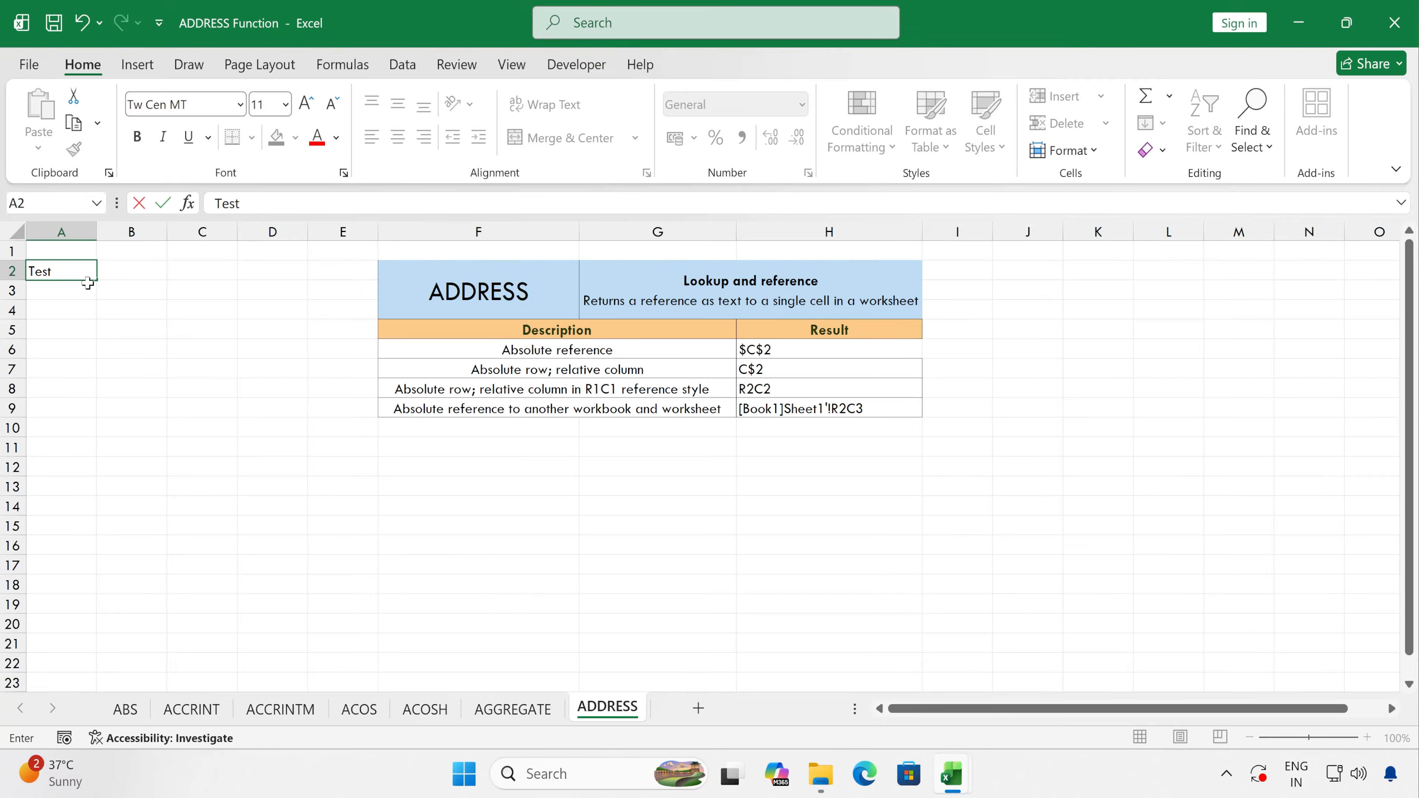
{"action": "left_click", "coordinate": [457, 499]}
{"action": "left_click", "coordinate": [513, 467]}
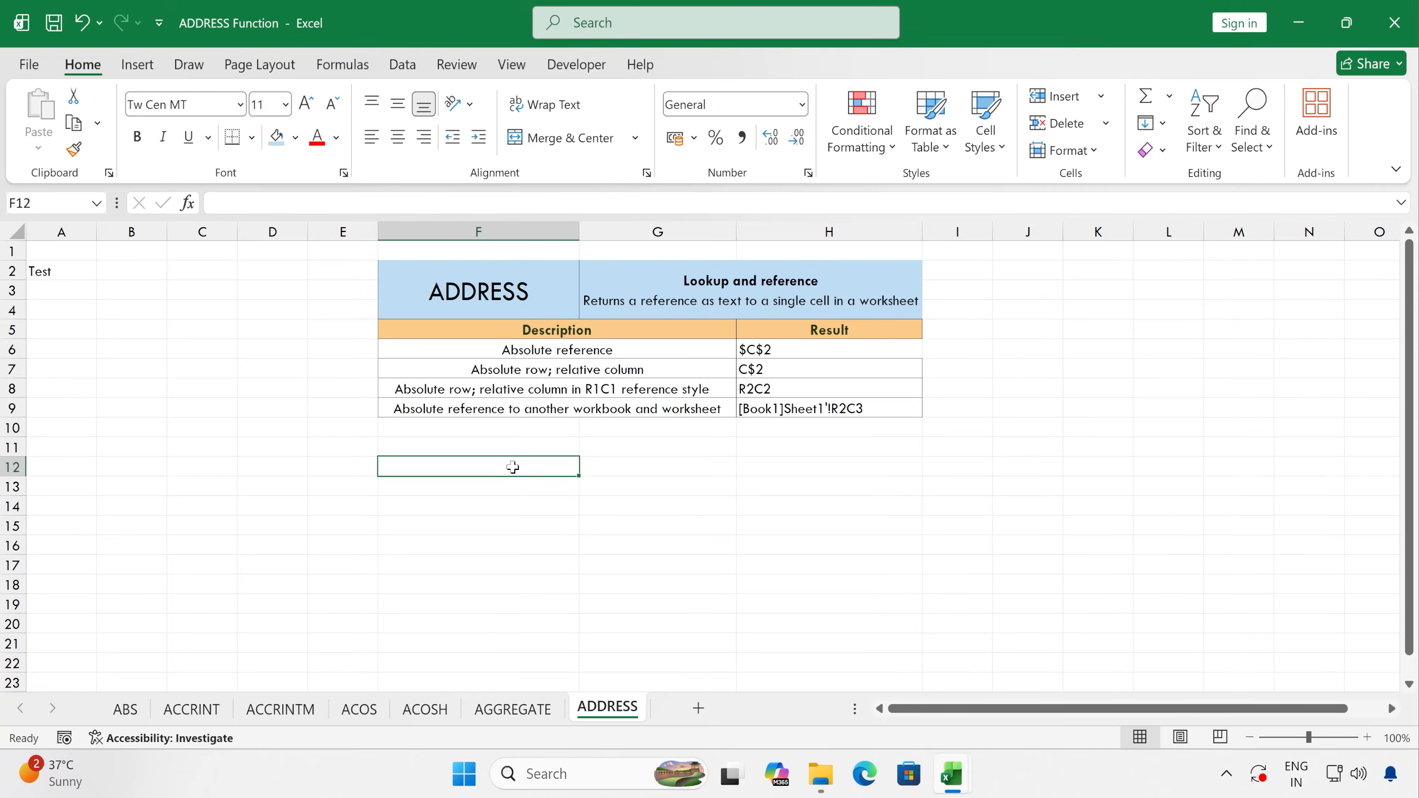
{"action": "type", "text": "Test"}
{"action": "key", "text": "Tab"}
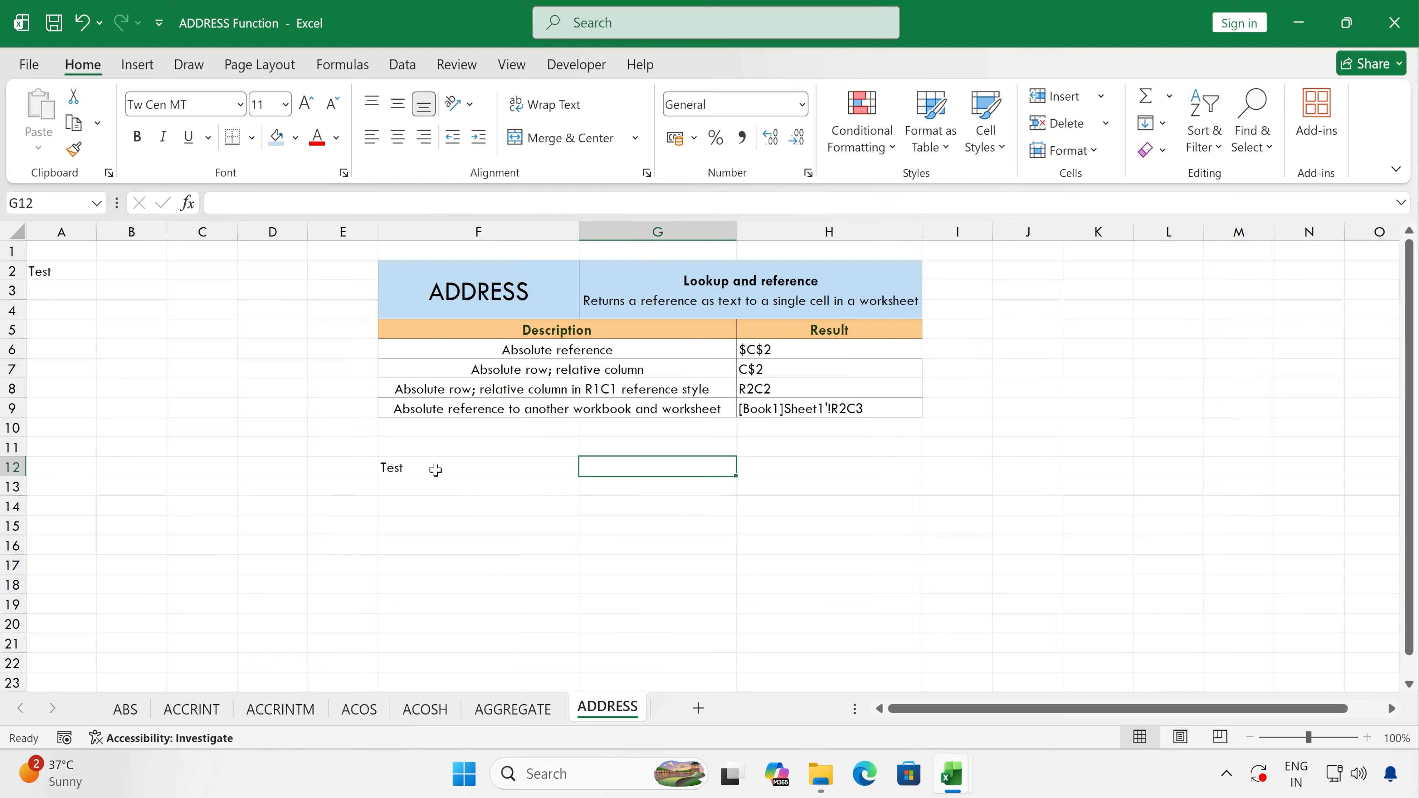
Enter the formula =ADDRESS(2,1,1) in cell G12, choosing the Absolute reference type for row 2, column 1
{"action": "left_click", "coordinate": [436, 470]}
{"action": "left_click", "coordinate": [622, 469]}
{"action": "type", "text": "="}
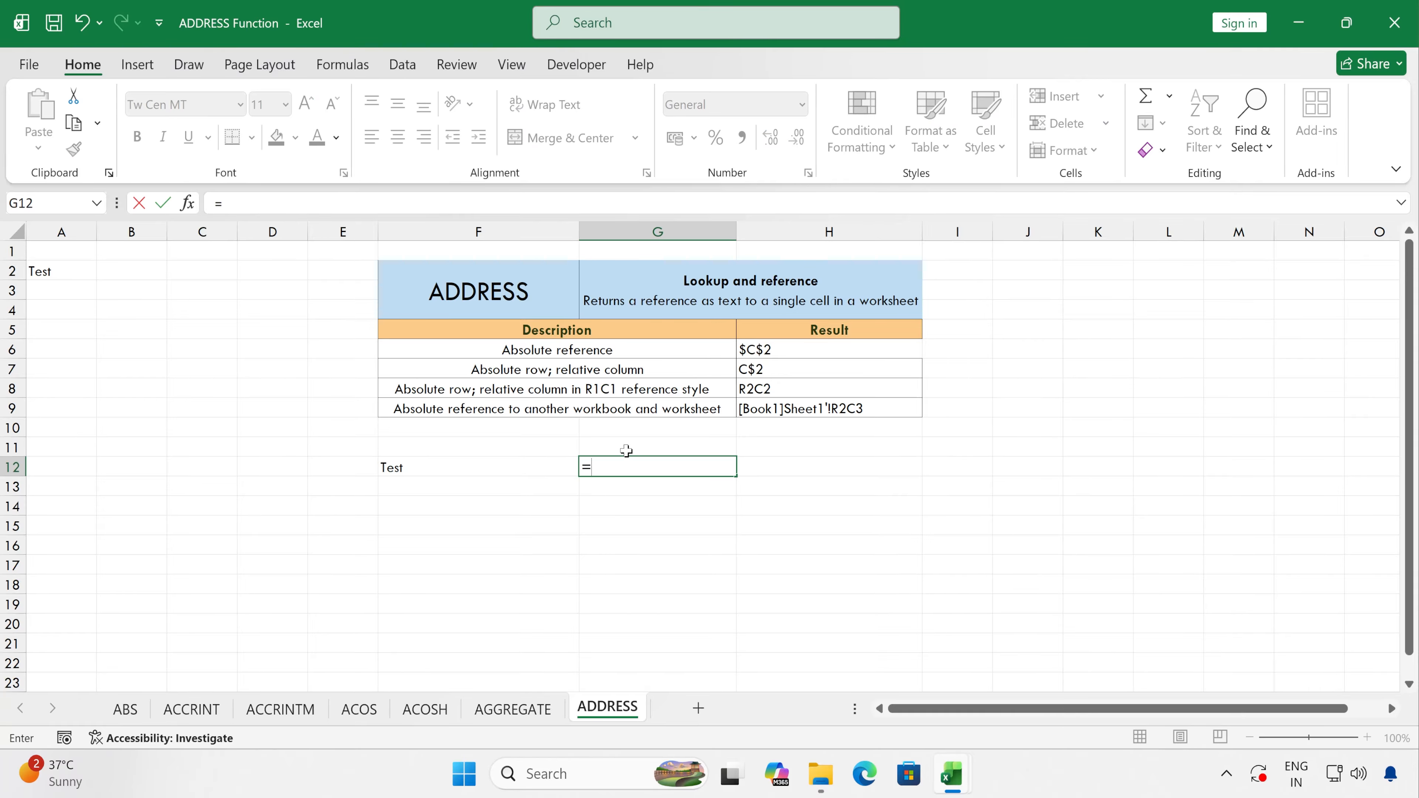
{"action": "type", "text": "Add"}
{"action": "key", "text": "Tab"}
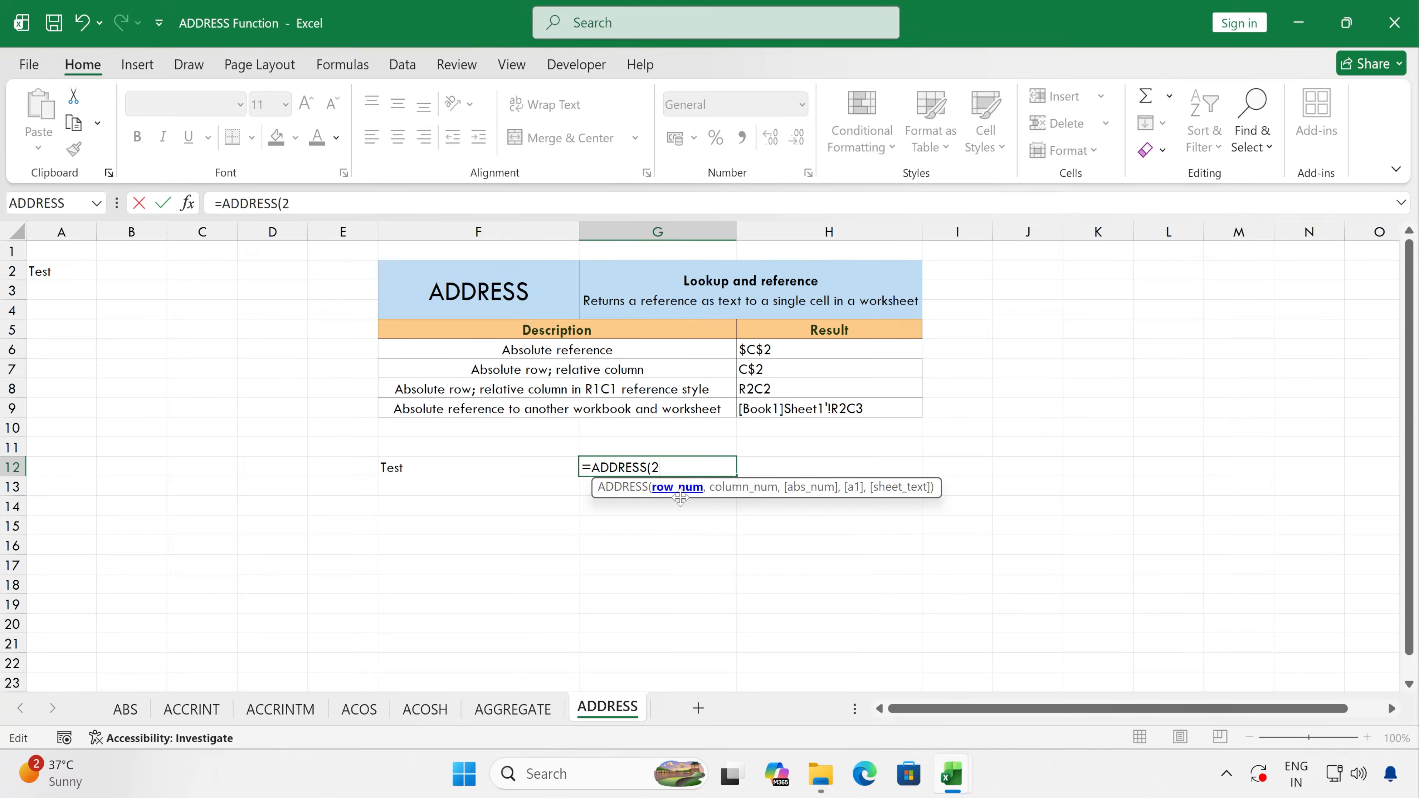
{"action": "type", "text": ","}
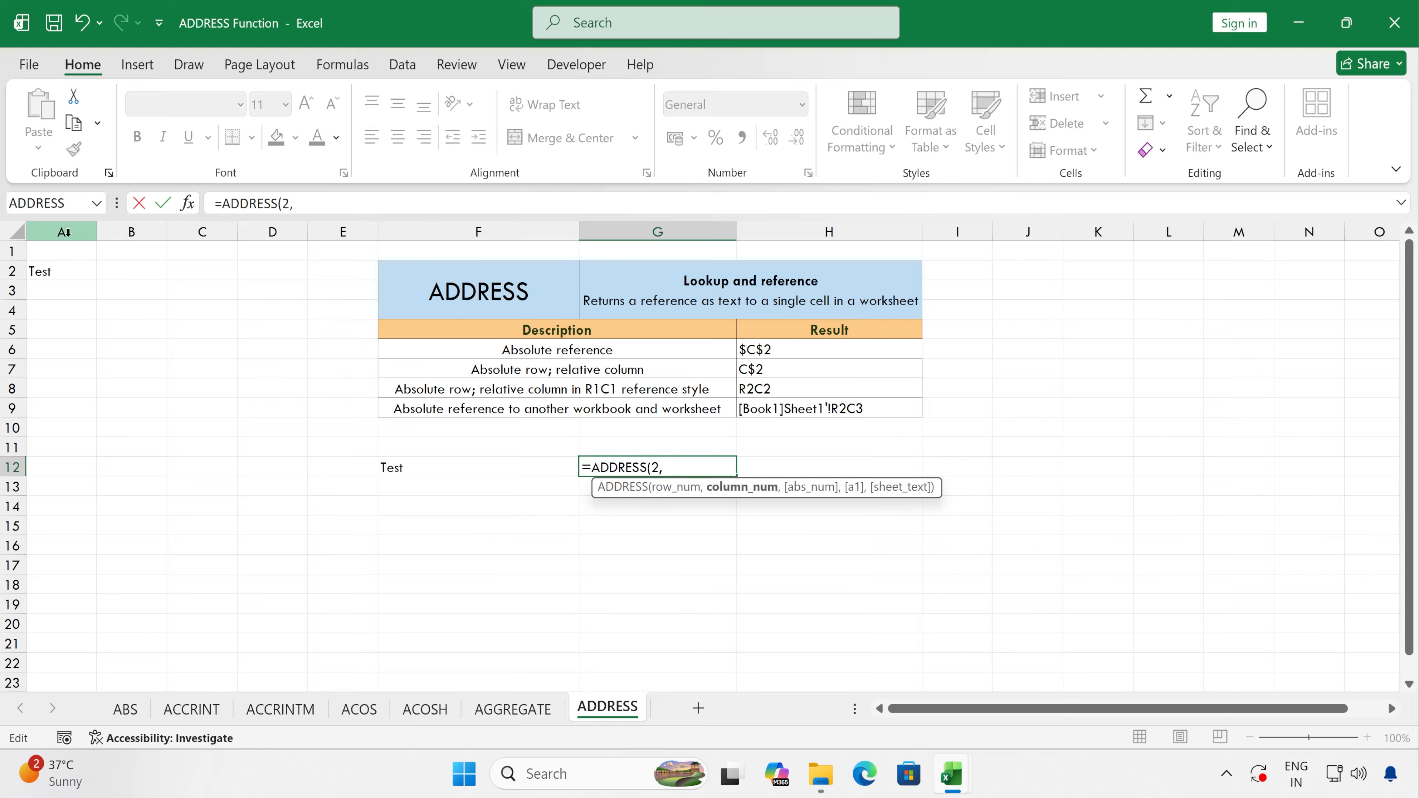
{"action": "type", "text": "1"}
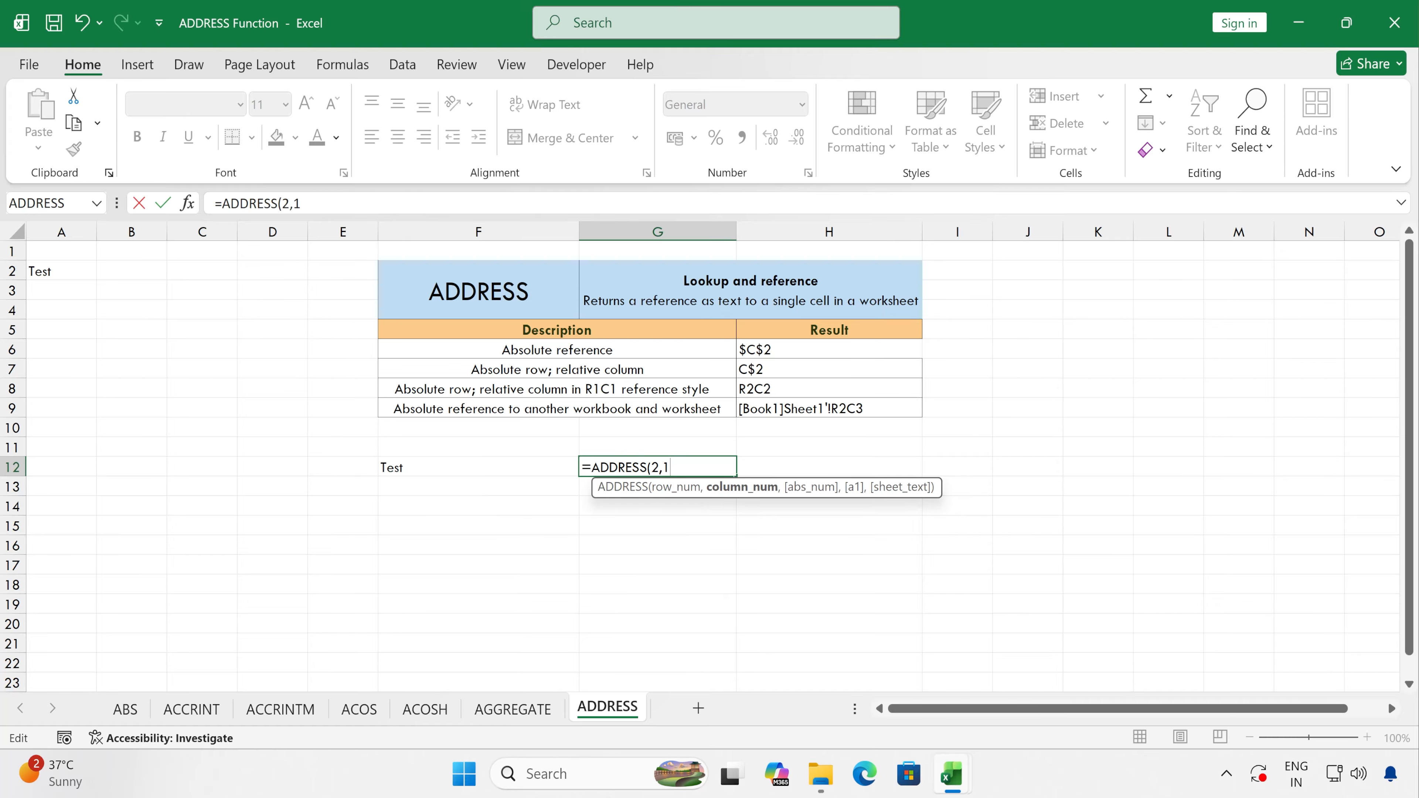
{"action": "type", "text": ","}
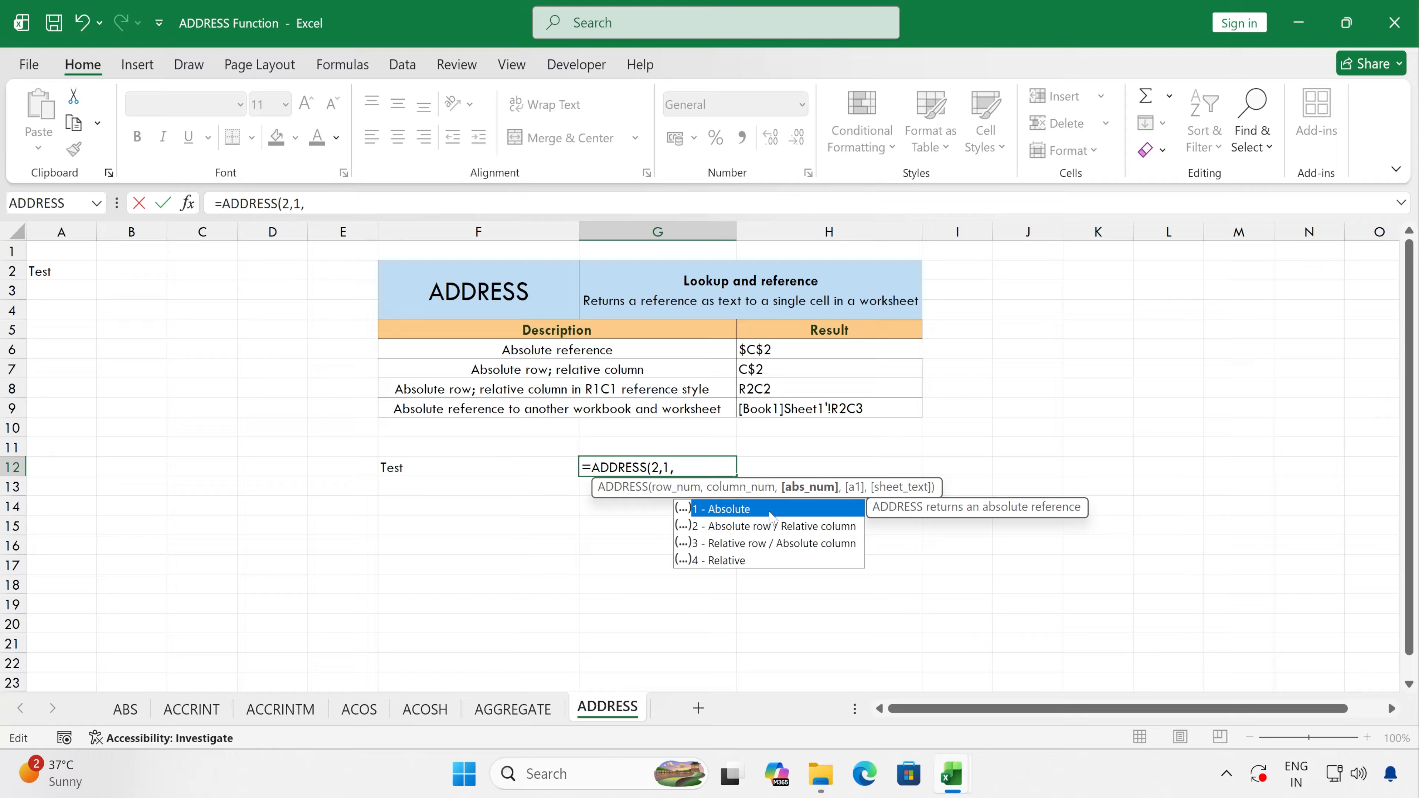
{"action": "double_click", "coordinate": [711, 510]}
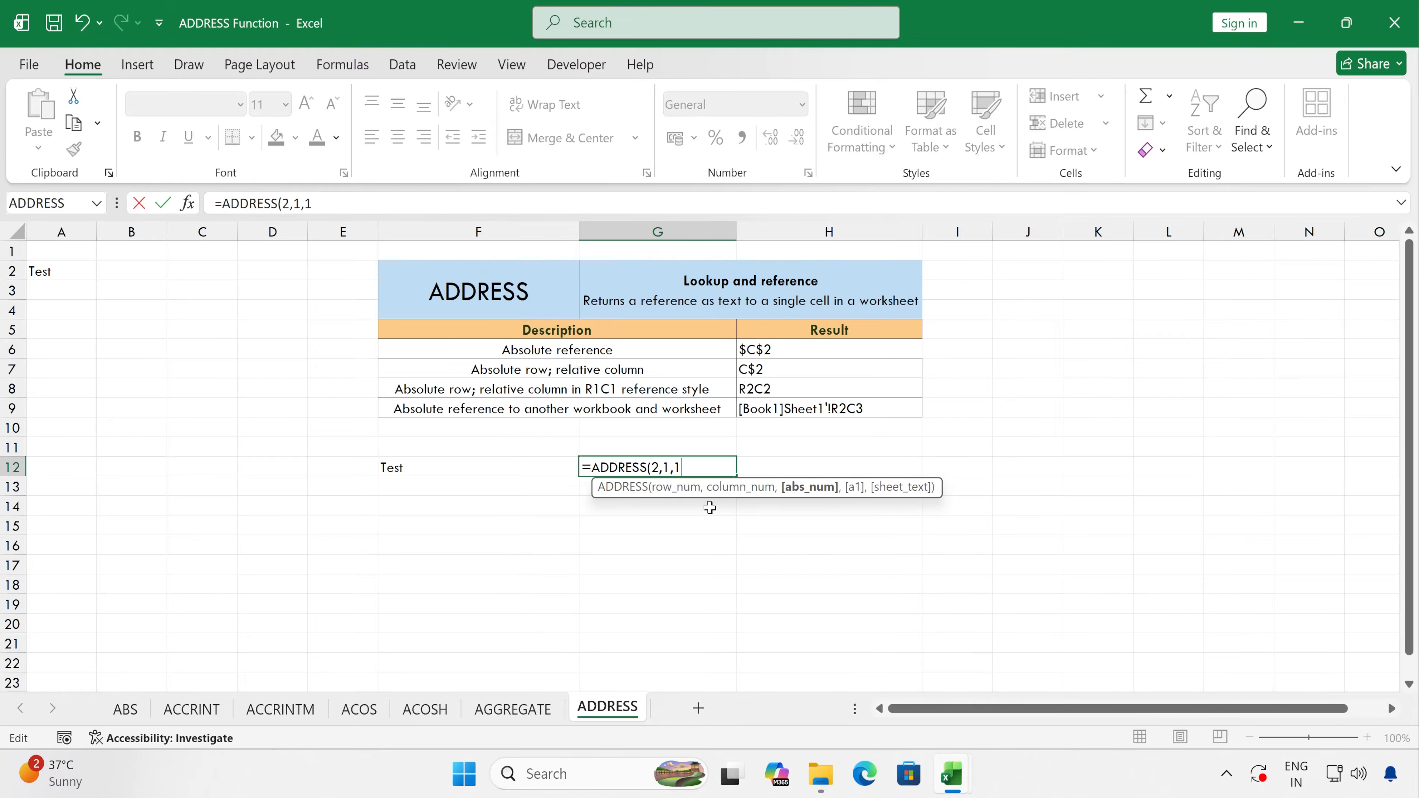
{"action": "type", "text": ","}
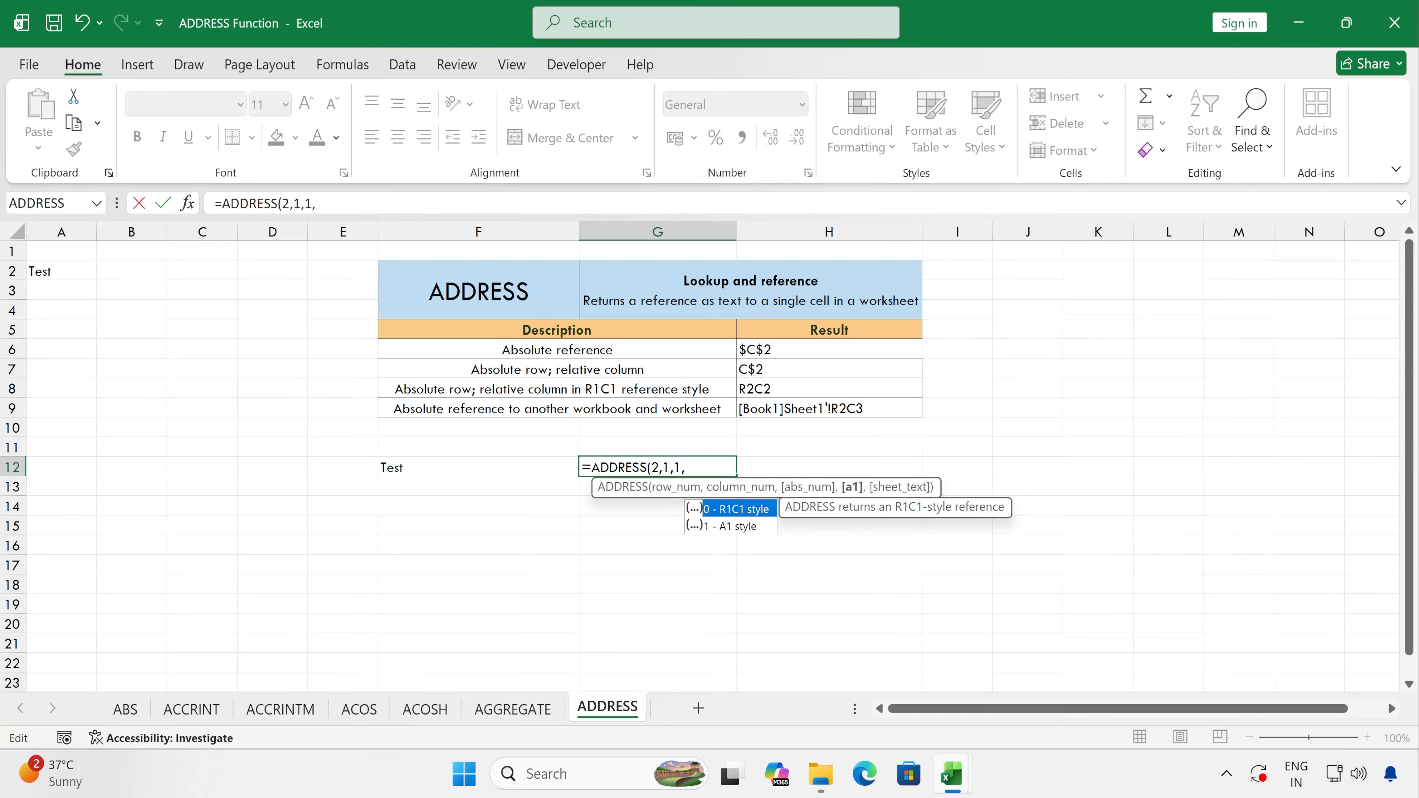
{"action": "key", "text": "BackSpace"}
{"action": "type", "text": ")"}
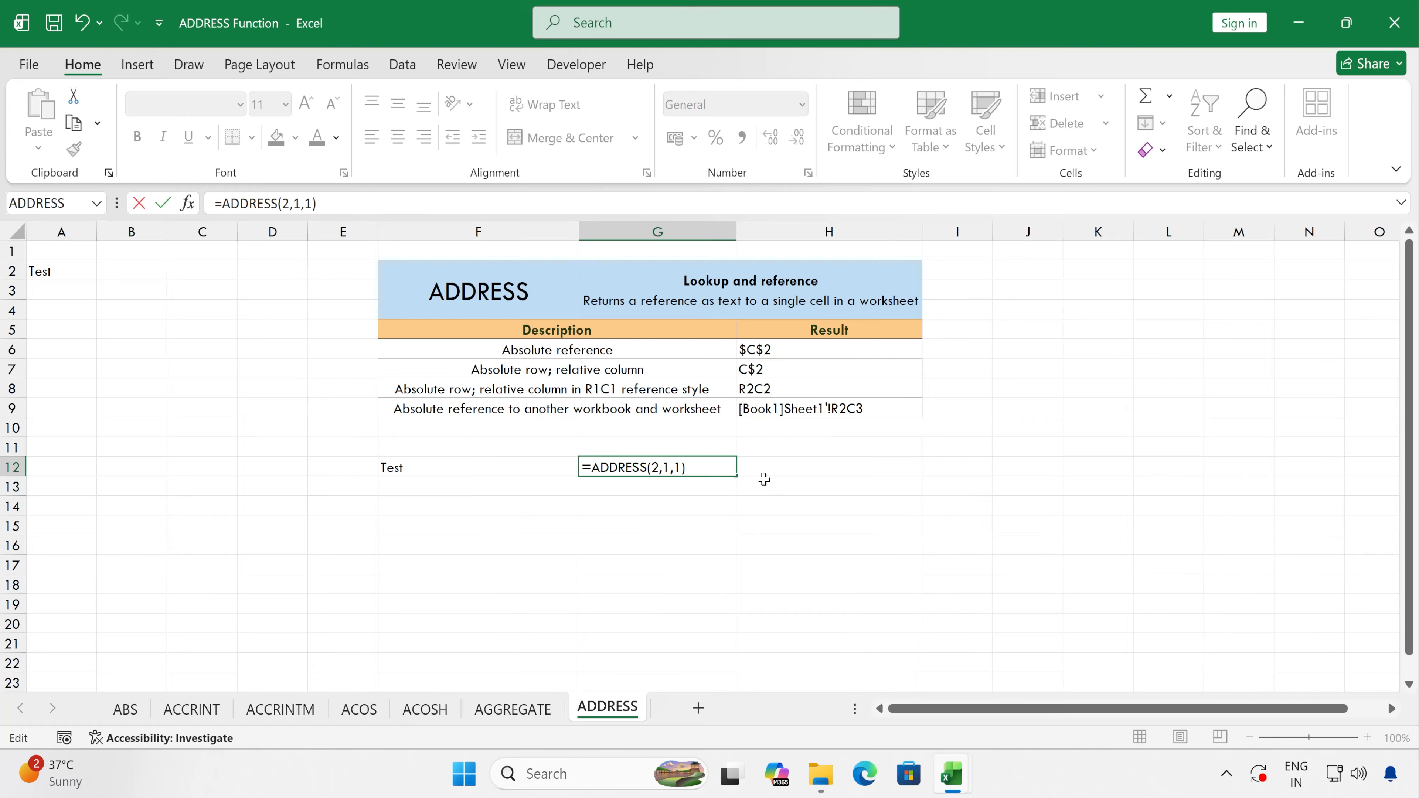
{"action": "key", "text": "Return"}
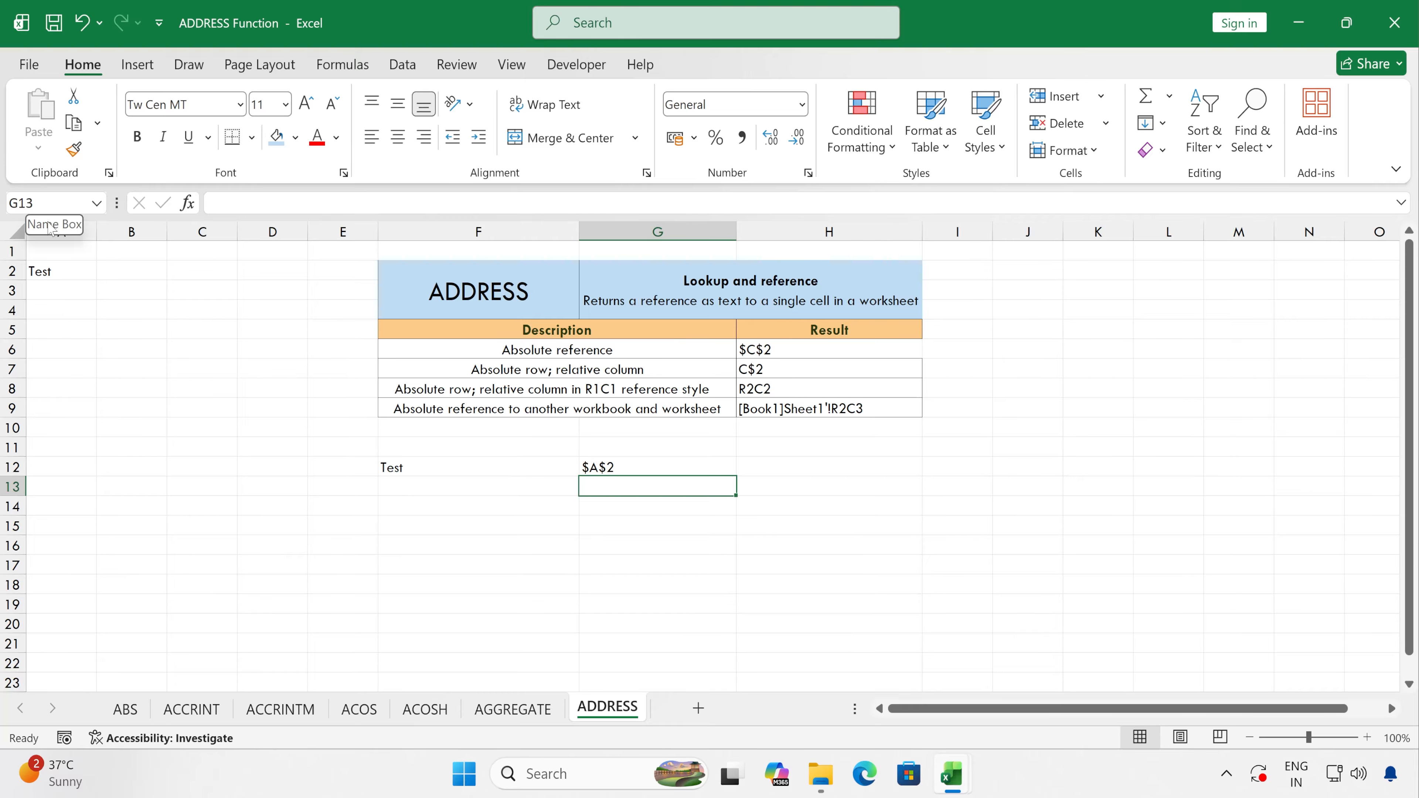
Compare the reference returned in G12 with the actual cell address of the Test entry in column A
{"action": "left_click", "coordinate": [82, 272]}
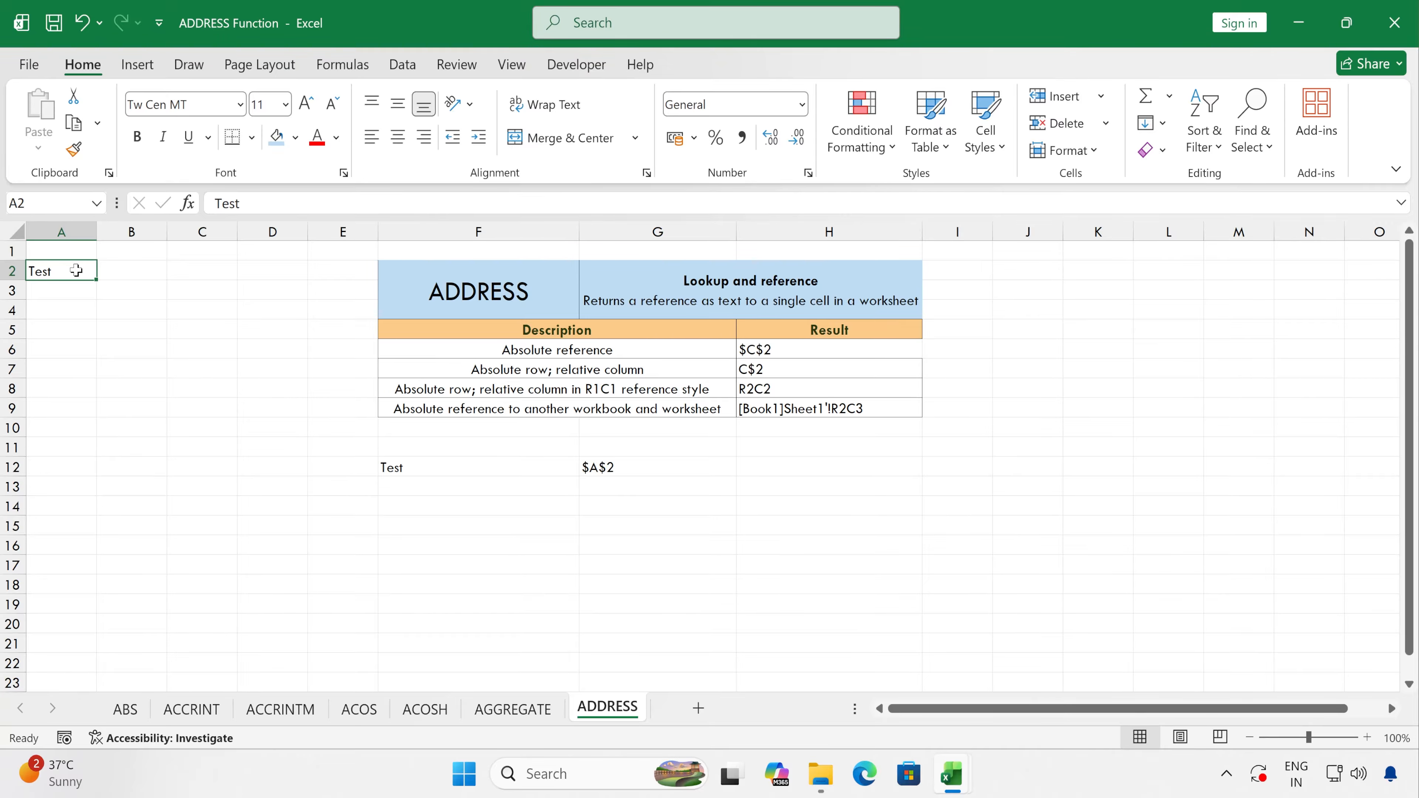
{"action": "left_click", "coordinate": [9, 203]}
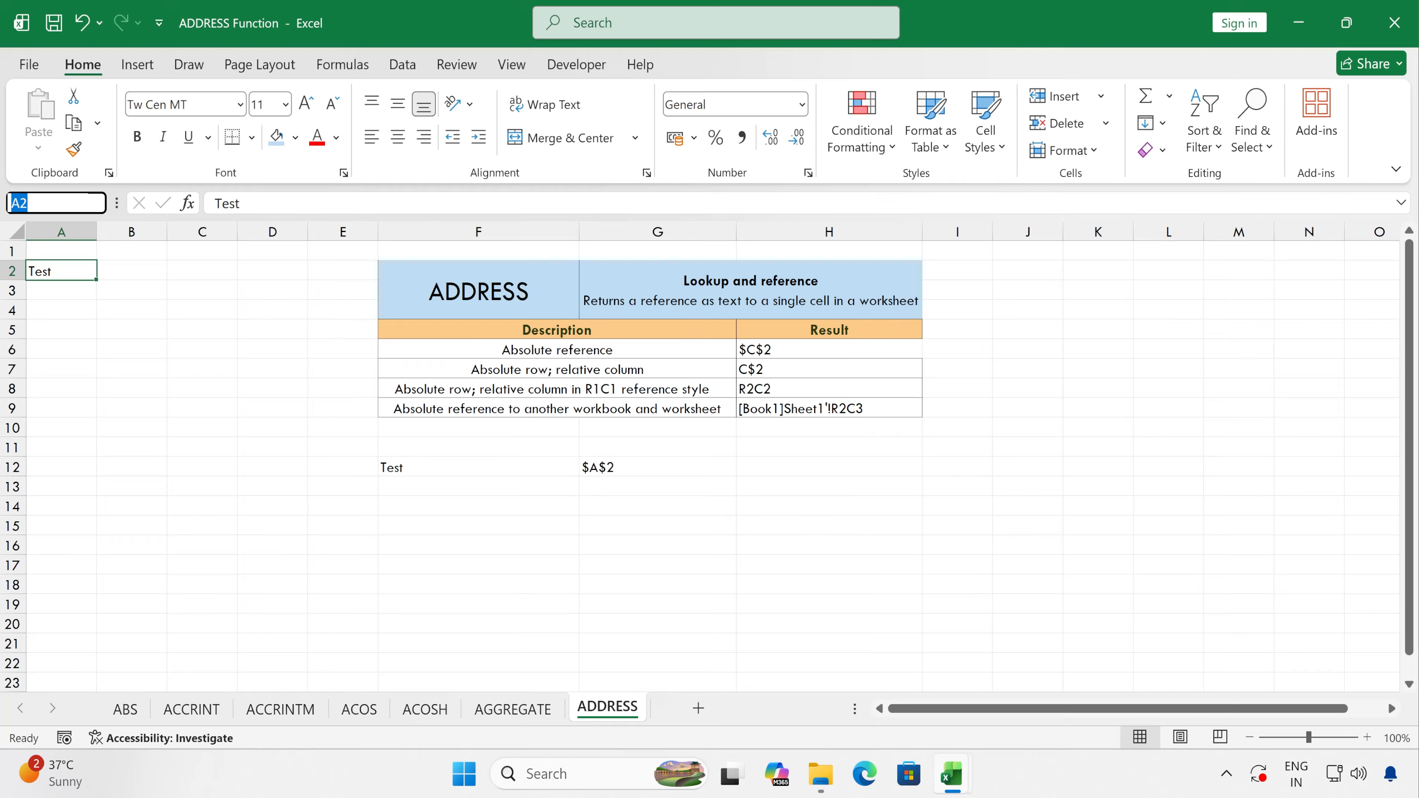
{"action": "left_click", "coordinate": [130, 270]}
{"action": "left_click", "coordinate": [178, 269]}
{"action": "left_click", "coordinate": [266, 273]}
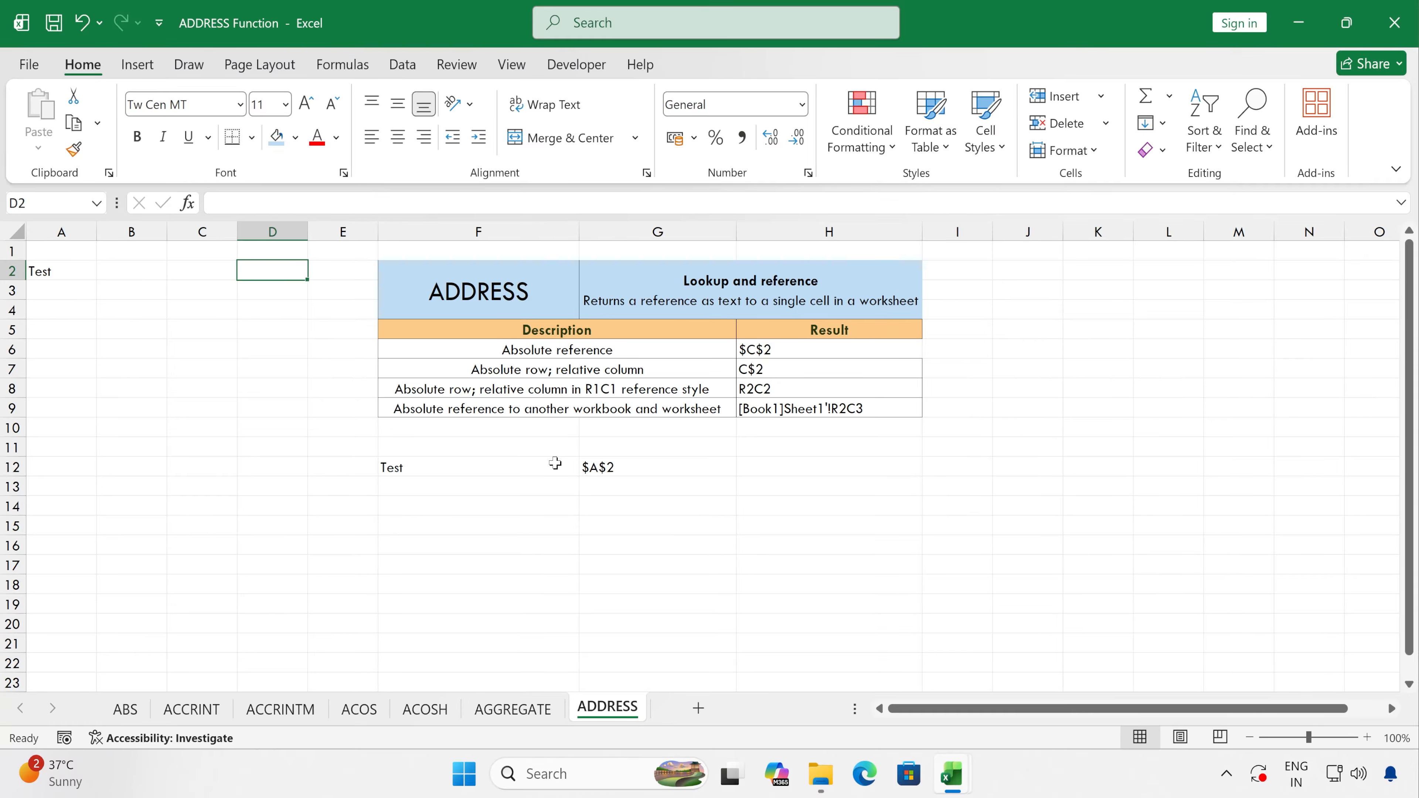
{"action": "left_click_drag", "start_coordinate": [555, 469], "coordinate": [621, 470]}
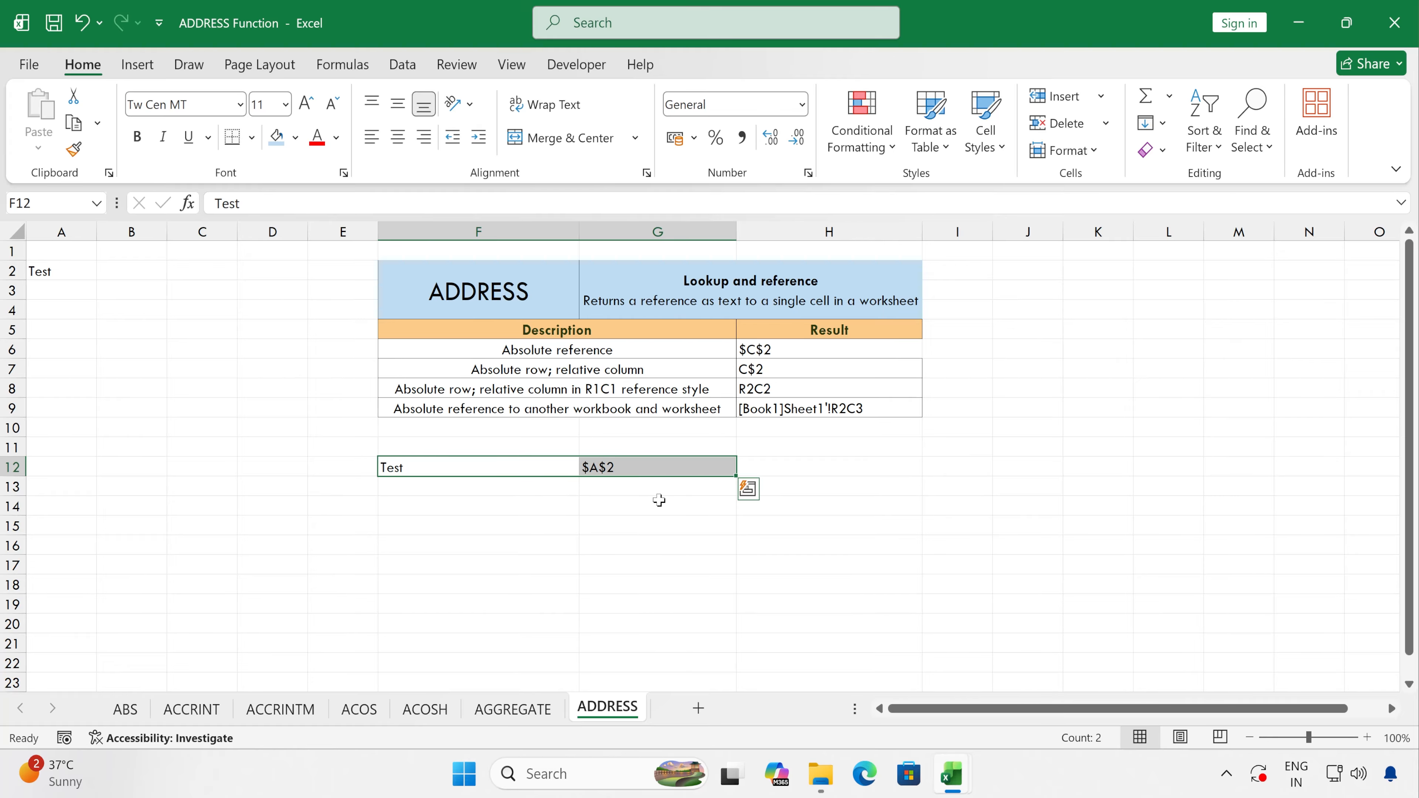
{"action": "left_click", "coordinate": [637, 489]}
{"action": "left_click", "coordinate": [478, 470]}
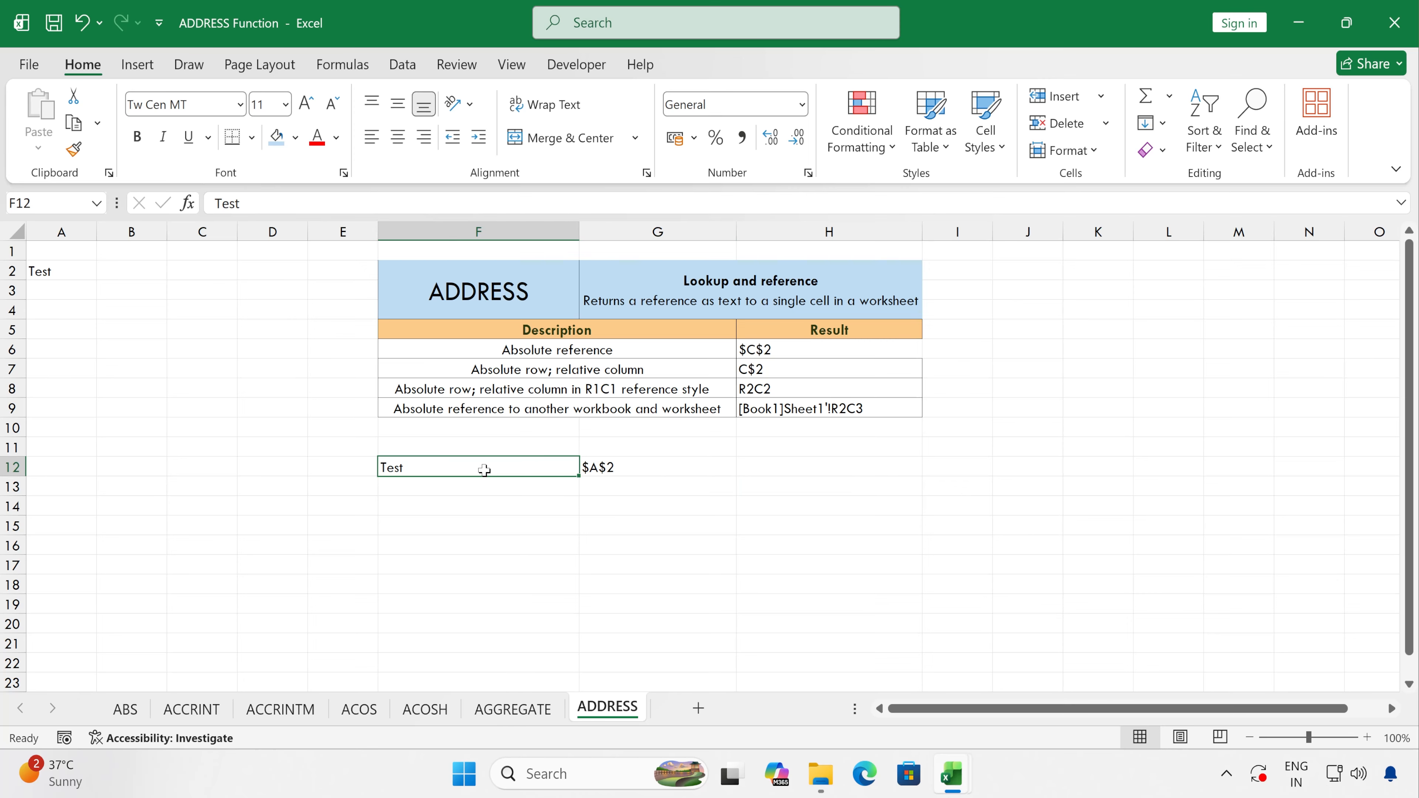
{"action": "left_click", "coordinate": [638, 467]}
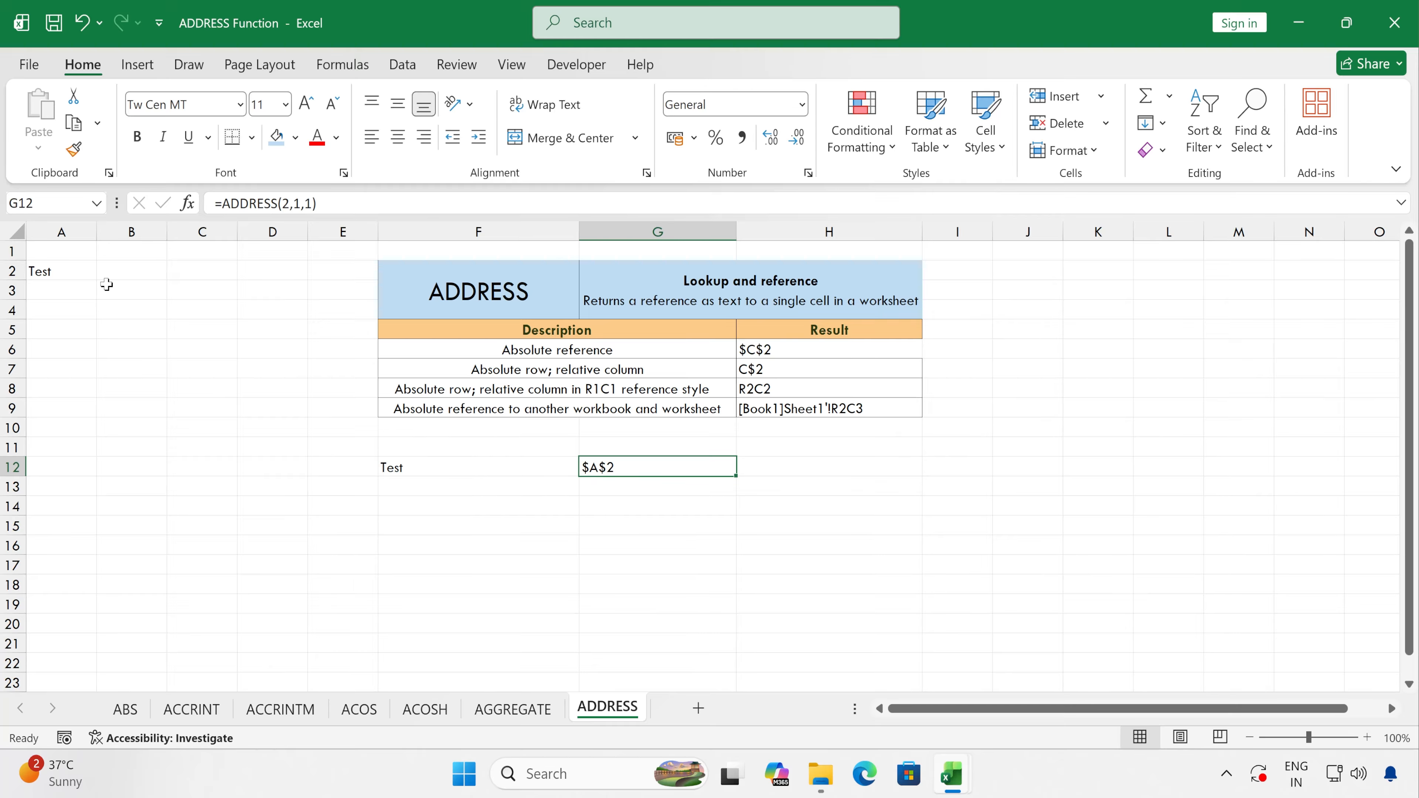
{"action": "left_click_drag", "start_coordinate": [468, 464], "coordinate": [599, 470]}
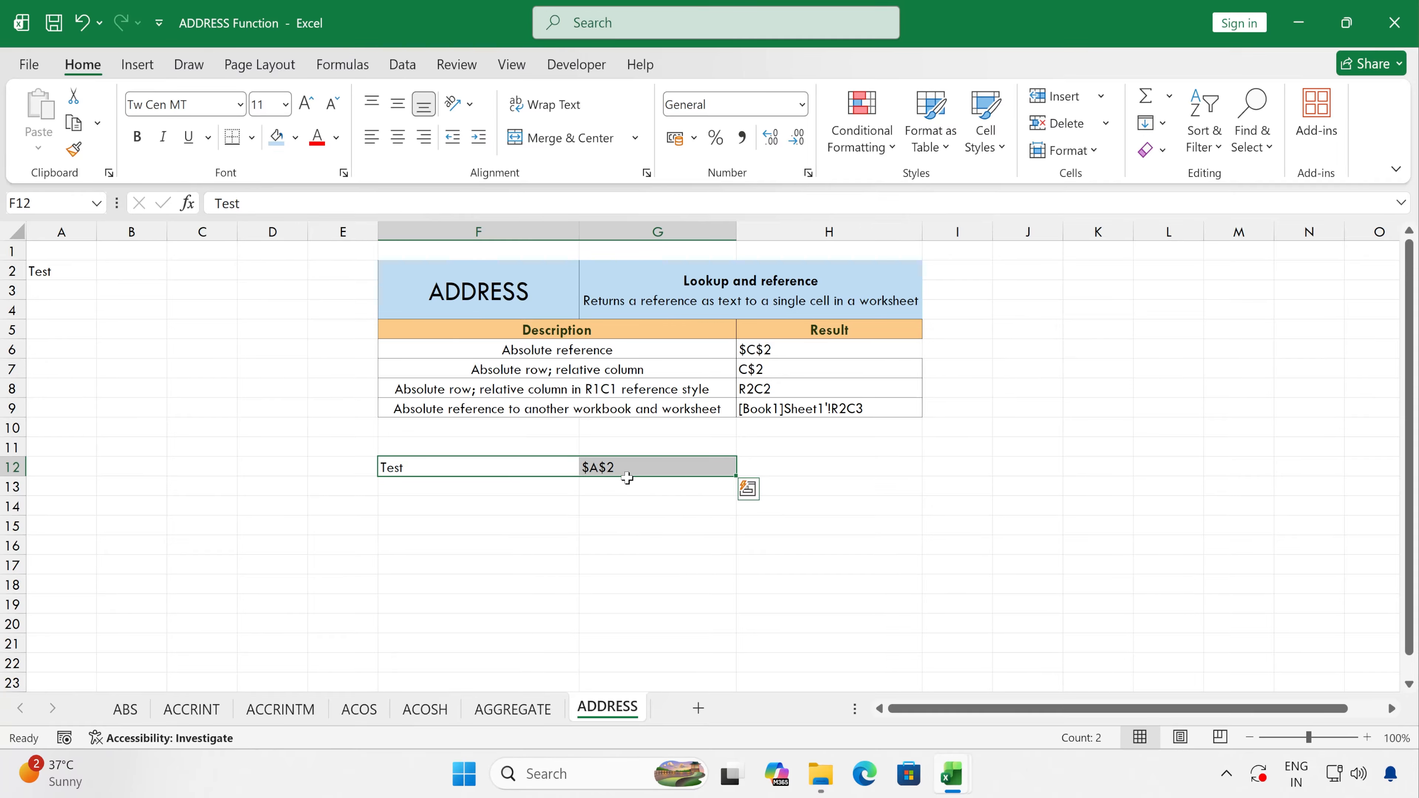
{"action": "left_click", "coordinate": [643, 528]}
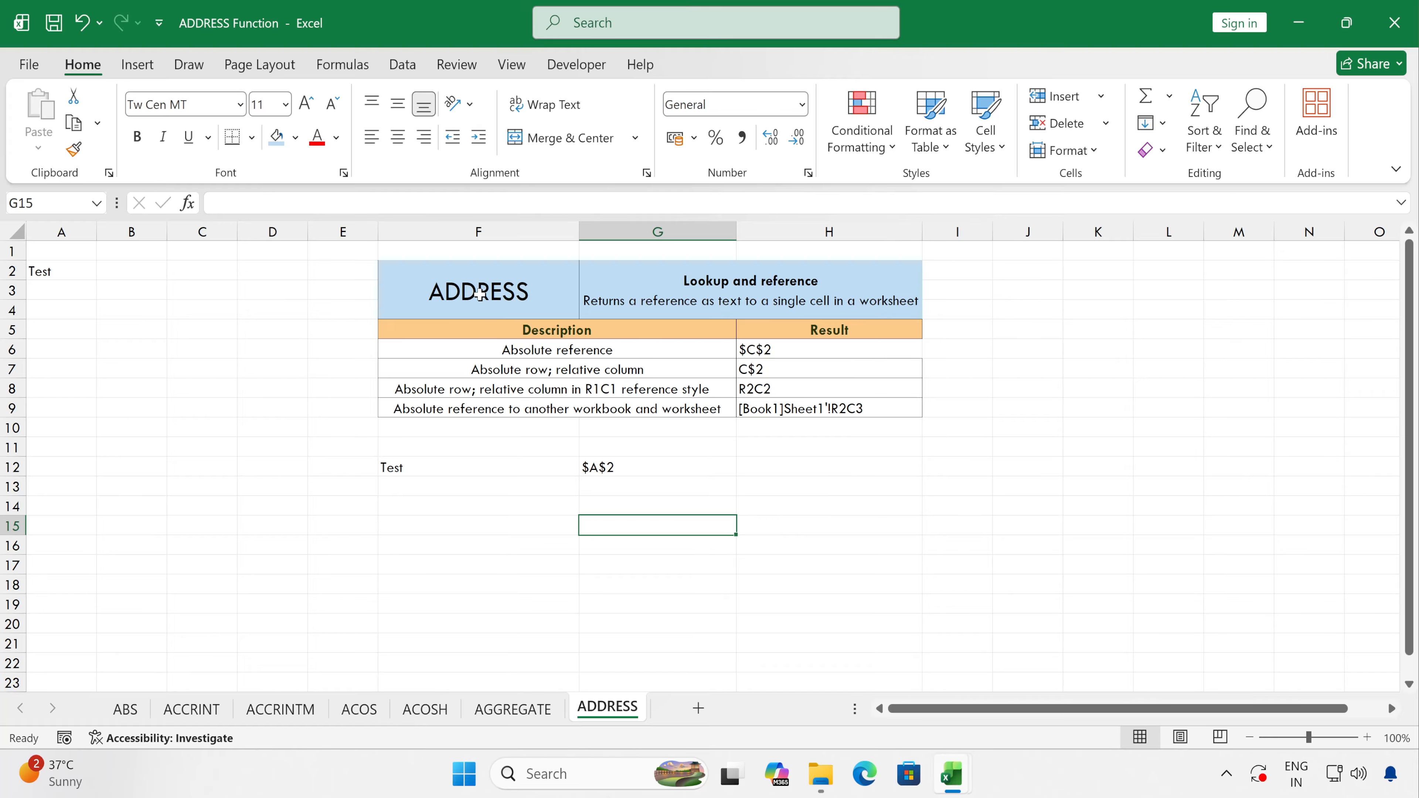
Insert a hyperlink in G12 that points to cell A2 on the ADDRESS sheet of this document
{"action": "left_click", "coordinate": [612, 467]}
{"action": "right_click", "coordinate": [613, 467]}
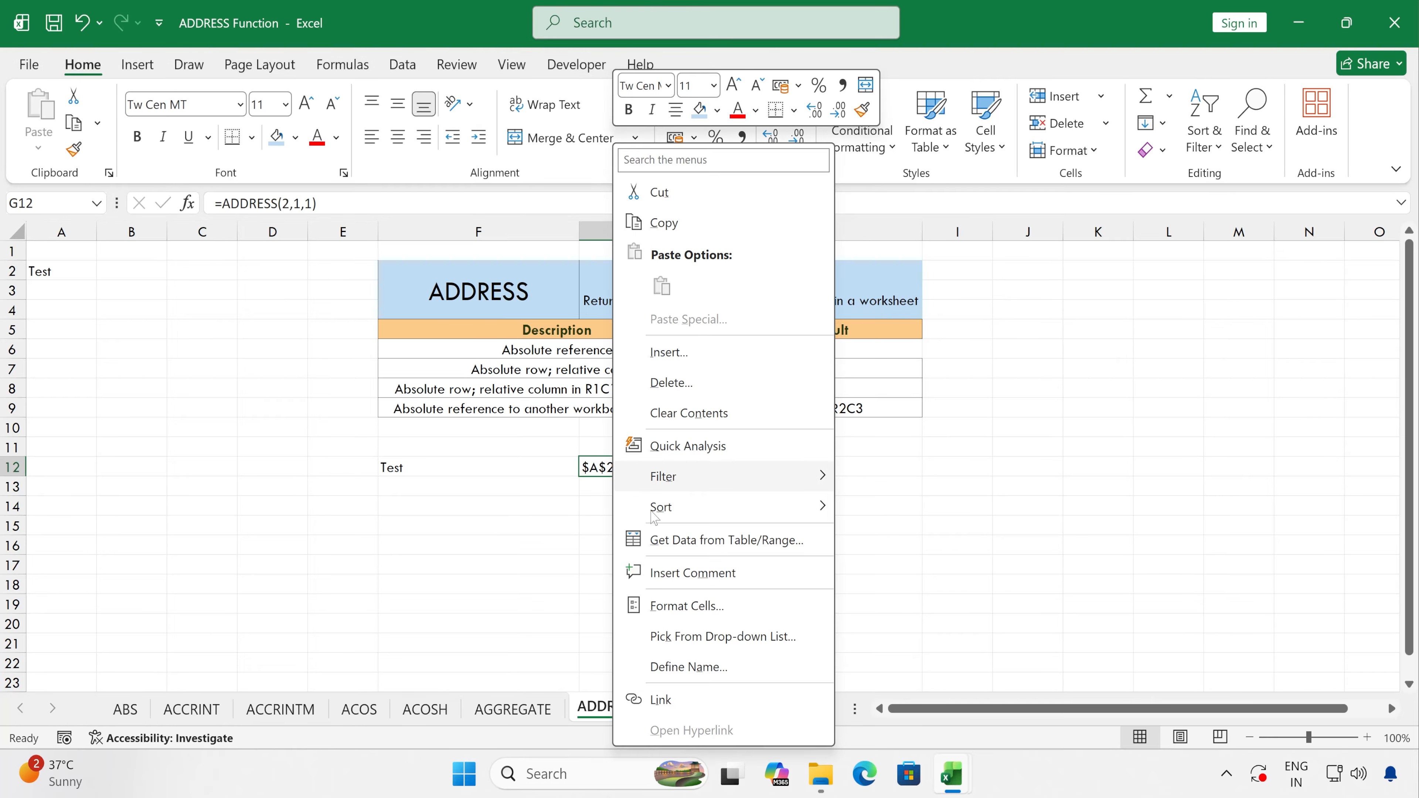
{"action": "key", "text": "Escape"}
{"action": "key", "text": "ctrl+k"}
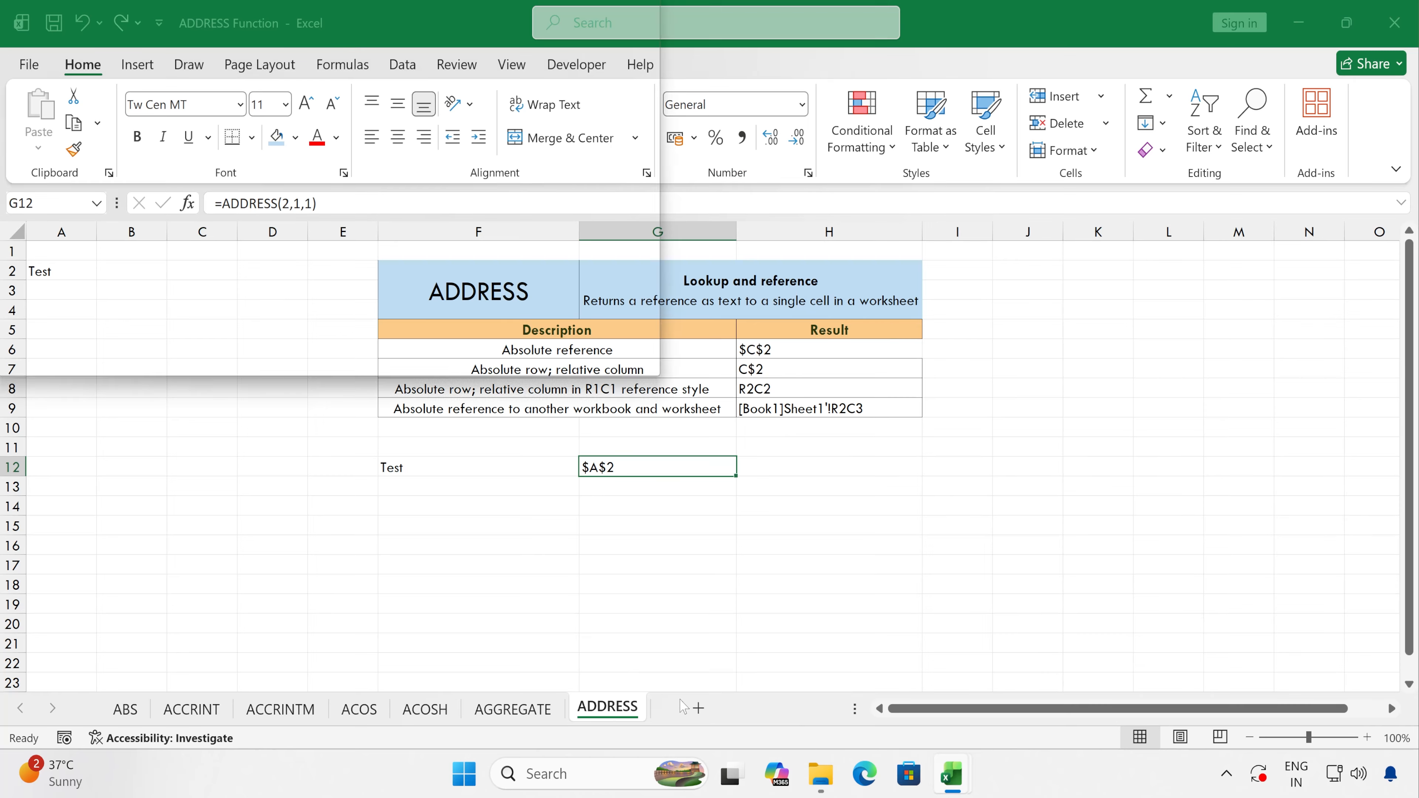
{"action": "left_click", "coordinate": [635, 418]}
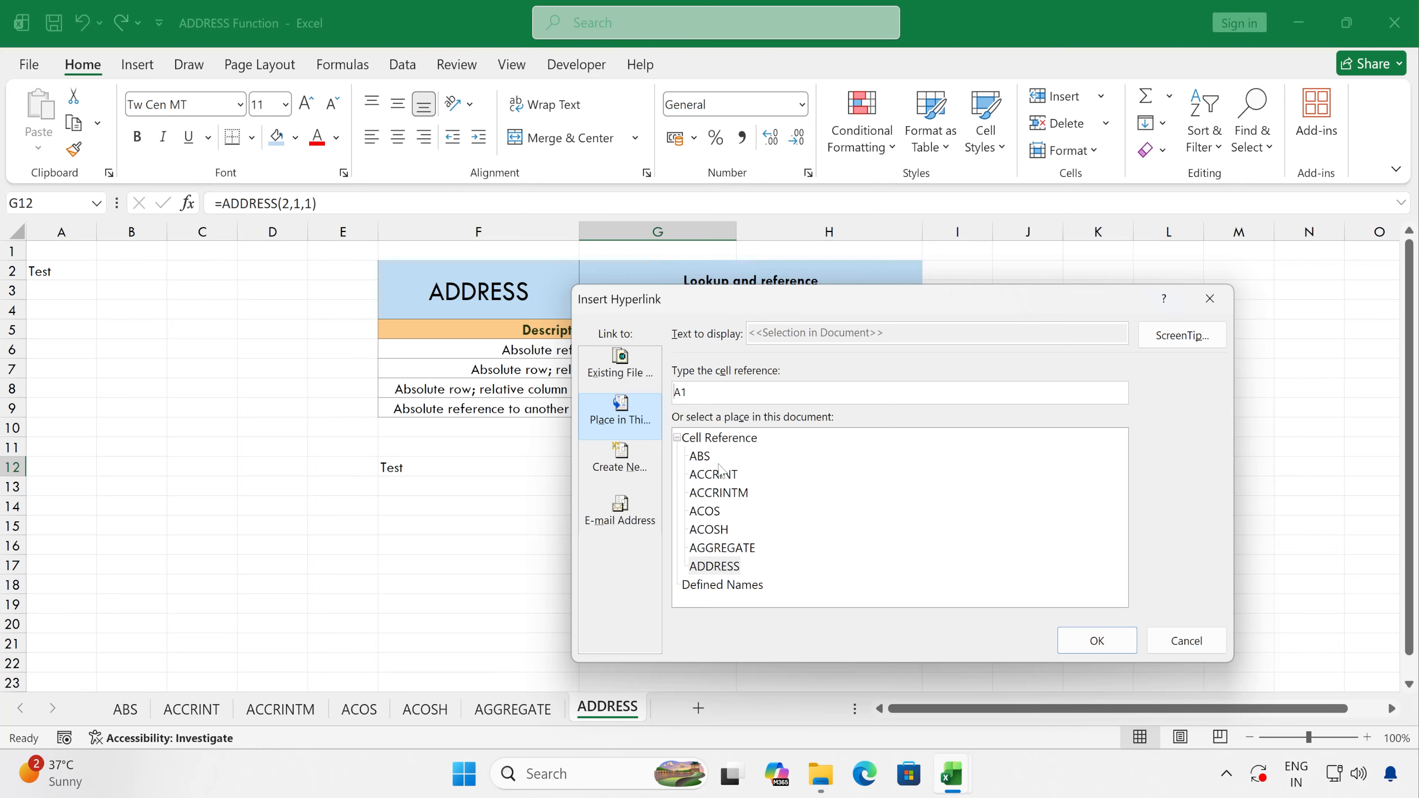
{"action": "left_click", "coordinate": [728, 568]}
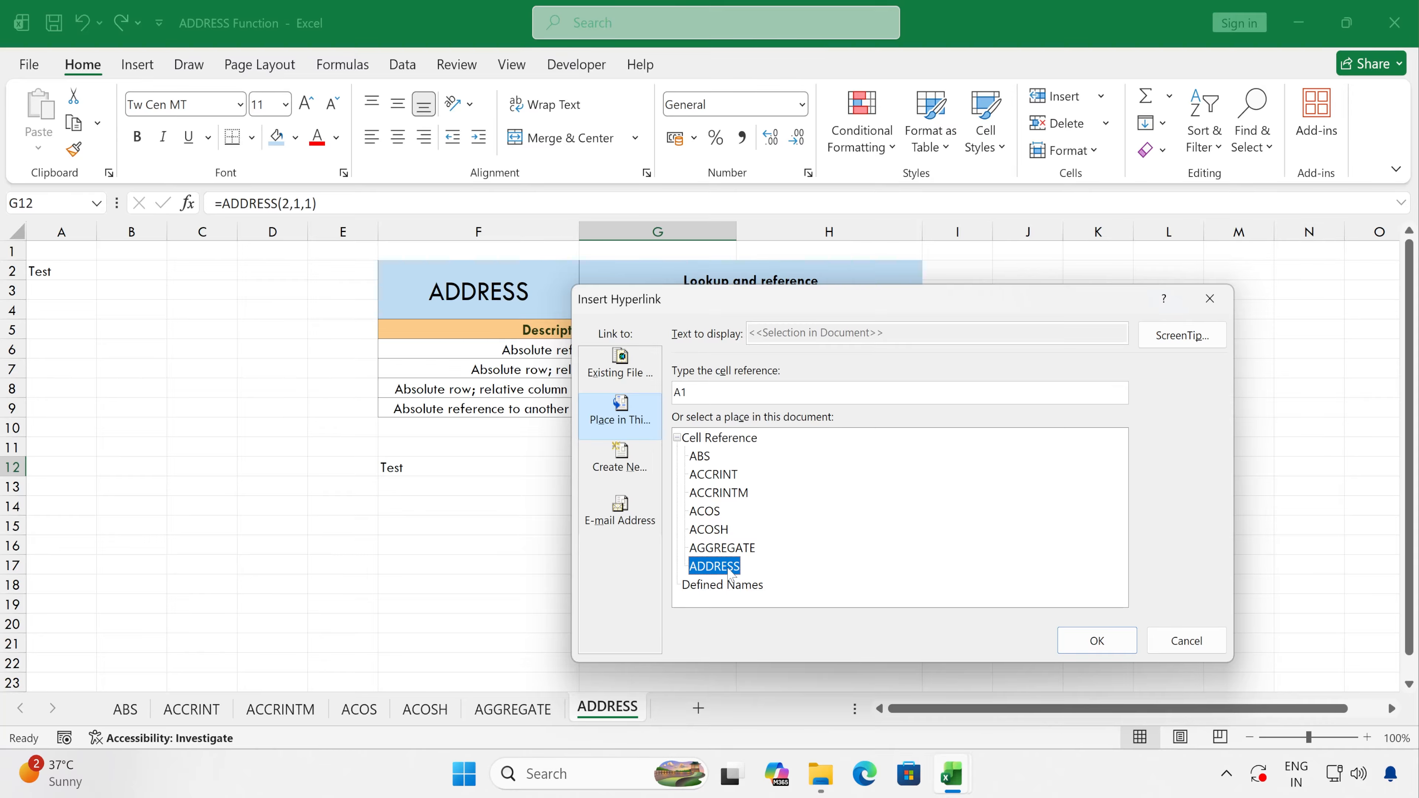
{"action": "left_click", "coordinate": [693, 392]}
{"action": "type", "text": "2"}
{"action": "left_click", "coordinate": [1085, 643]}
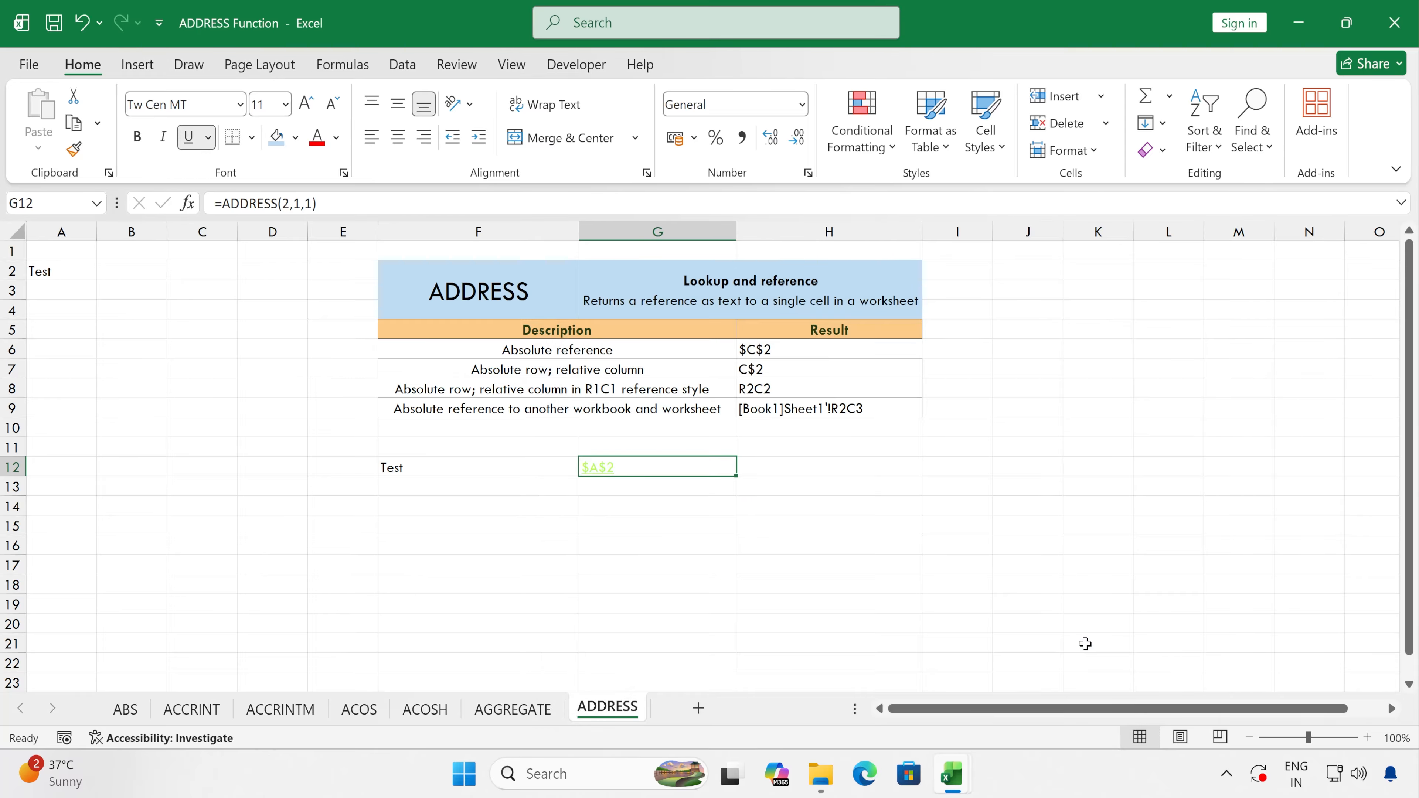
Follow the G12 hyperlink to test its jump to A2, and undo the hyperlink insertion
{"action": "left_click", "coordinate": [793, 555]}
{"action": "left_click", "coordinate": [603, 470]}
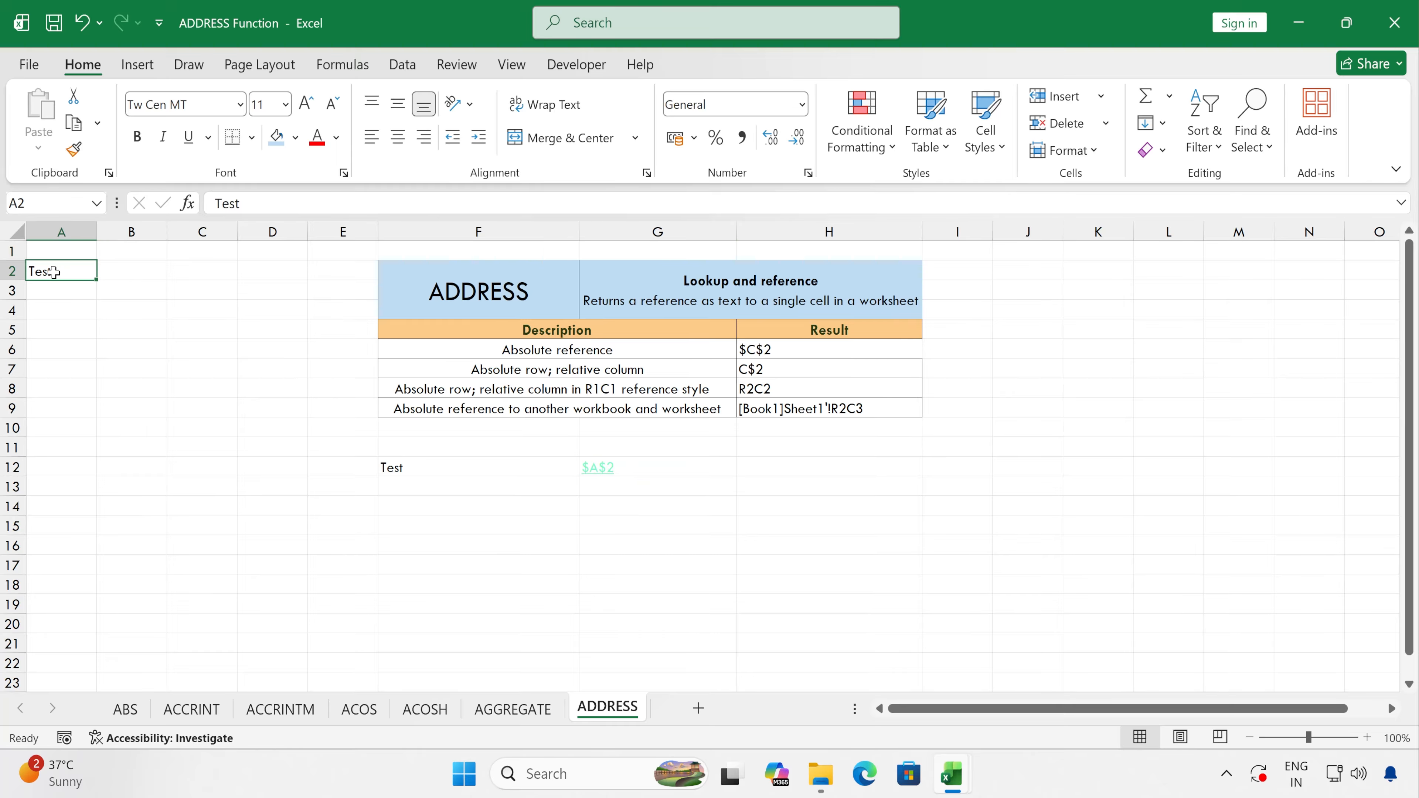
{"action": "left_click", "coordinate": [597, 468]}
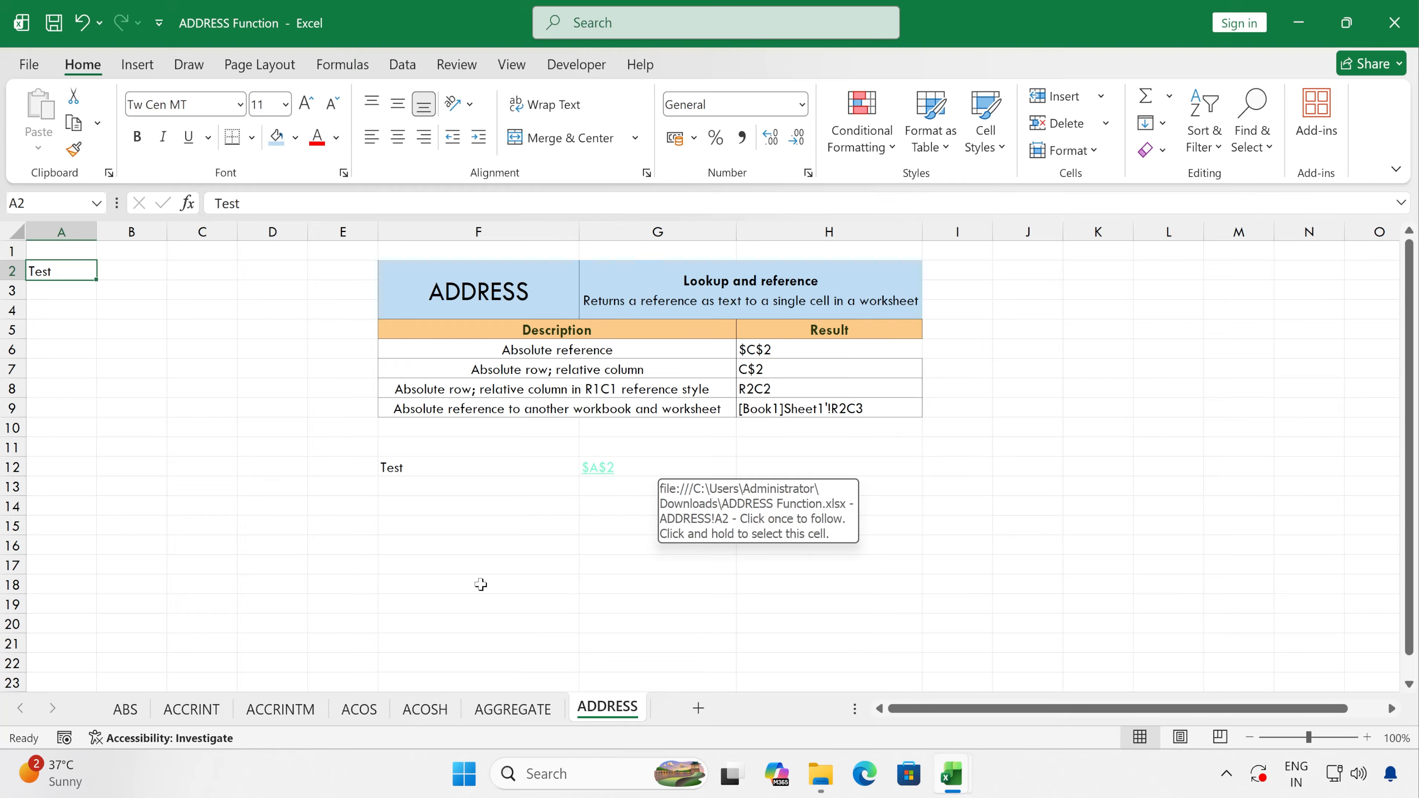
{"action": "left_click", "coordinate": [484, 547]}
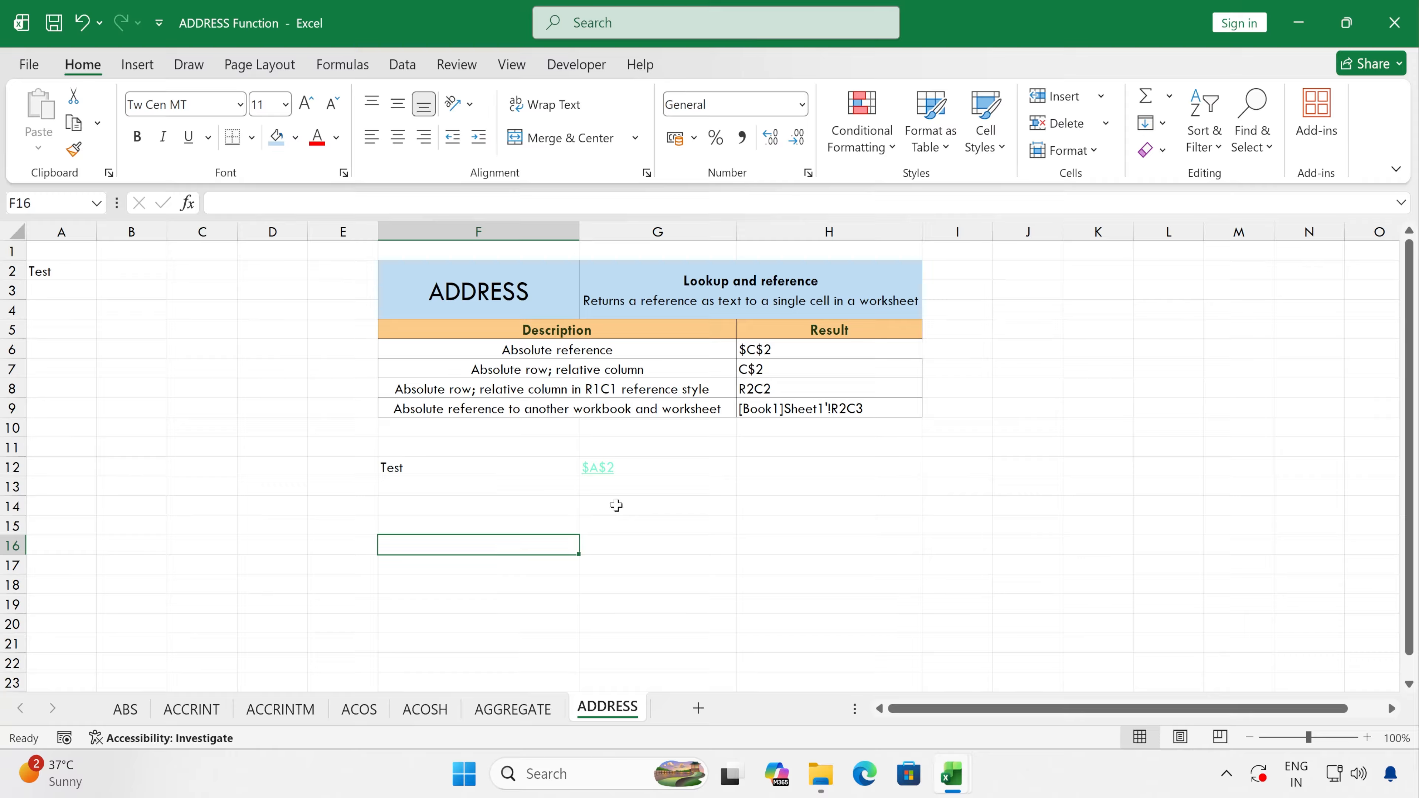
{"action": "key", "text": "ctrl+z"}
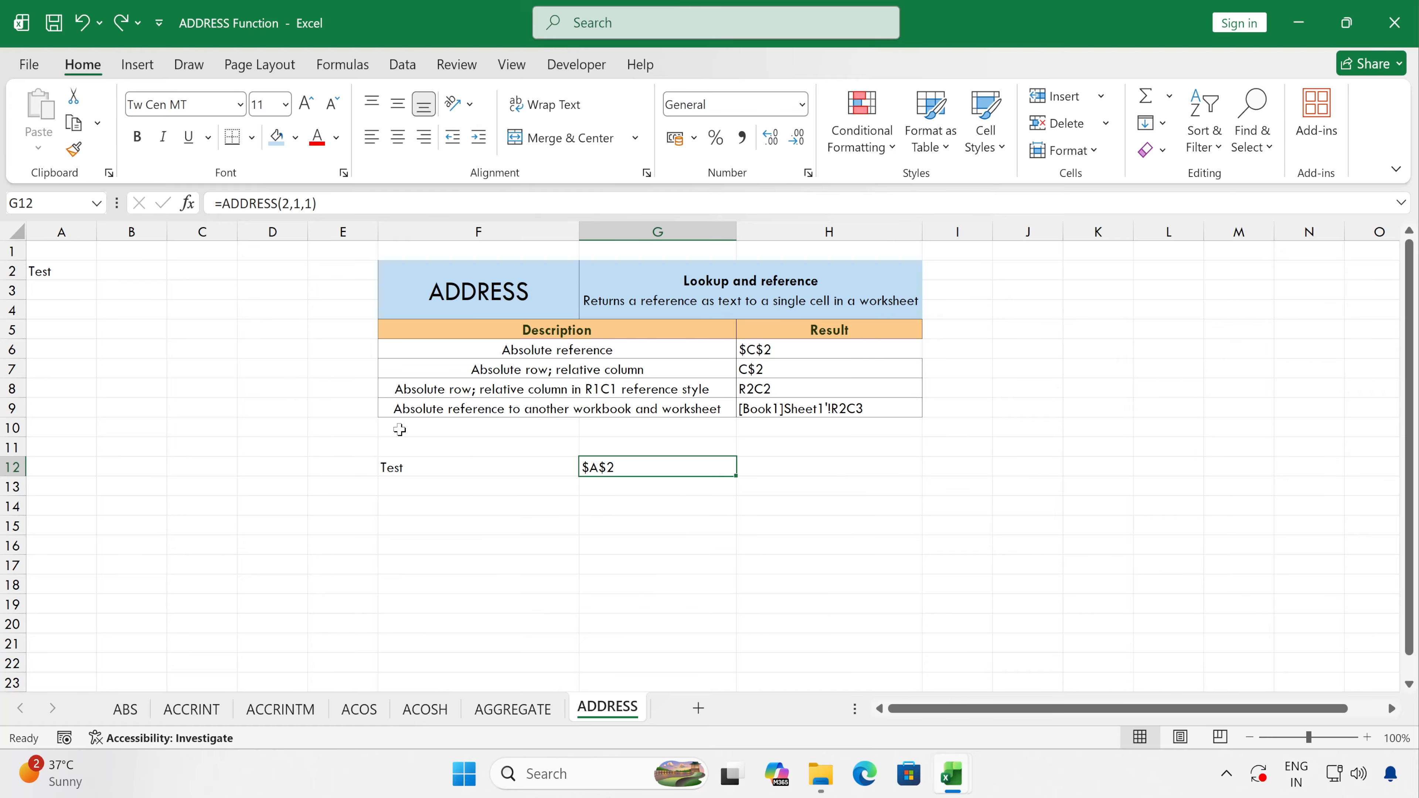
{"action": "left_click", "coordinate": [622, 537]}
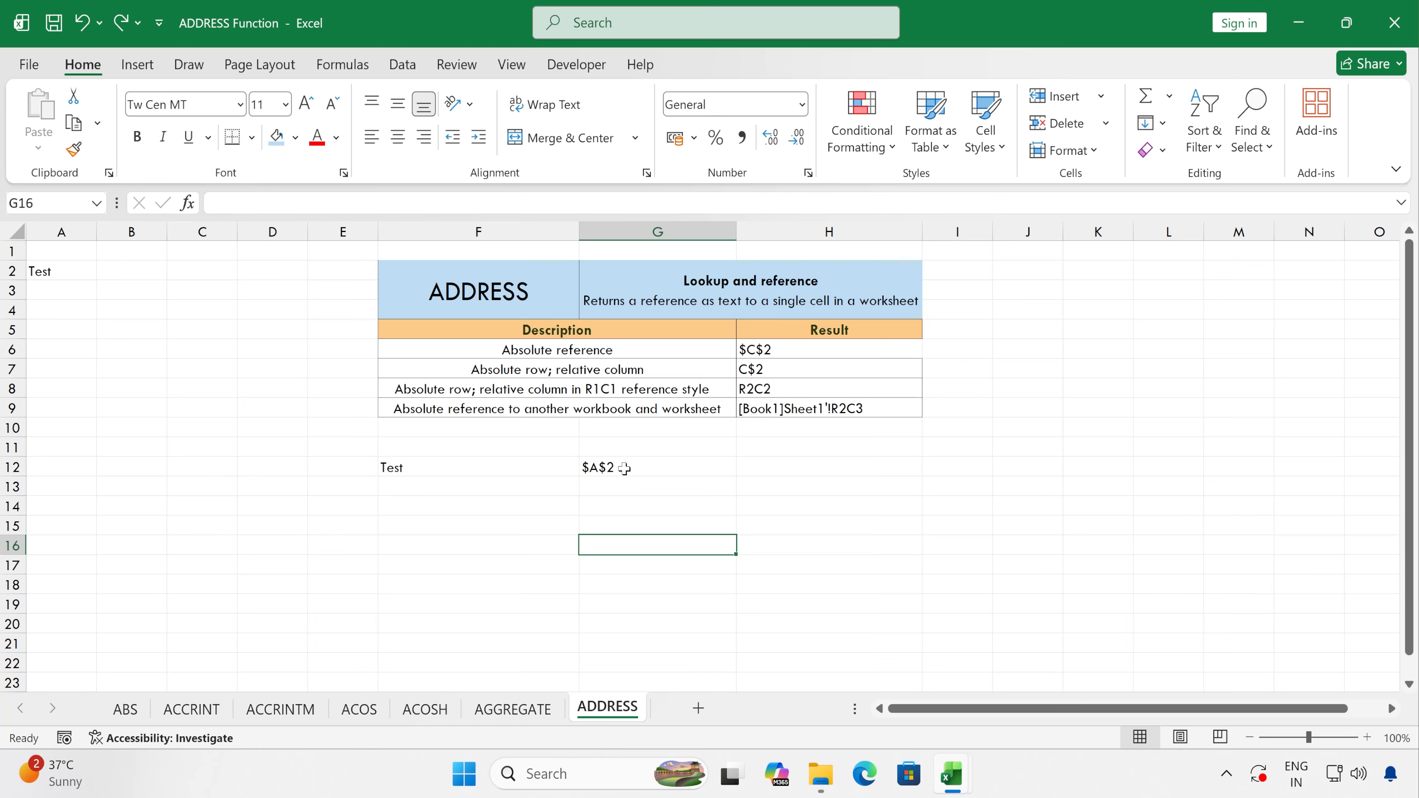
{"action": "left_click", "coordinate": [624, 468]}
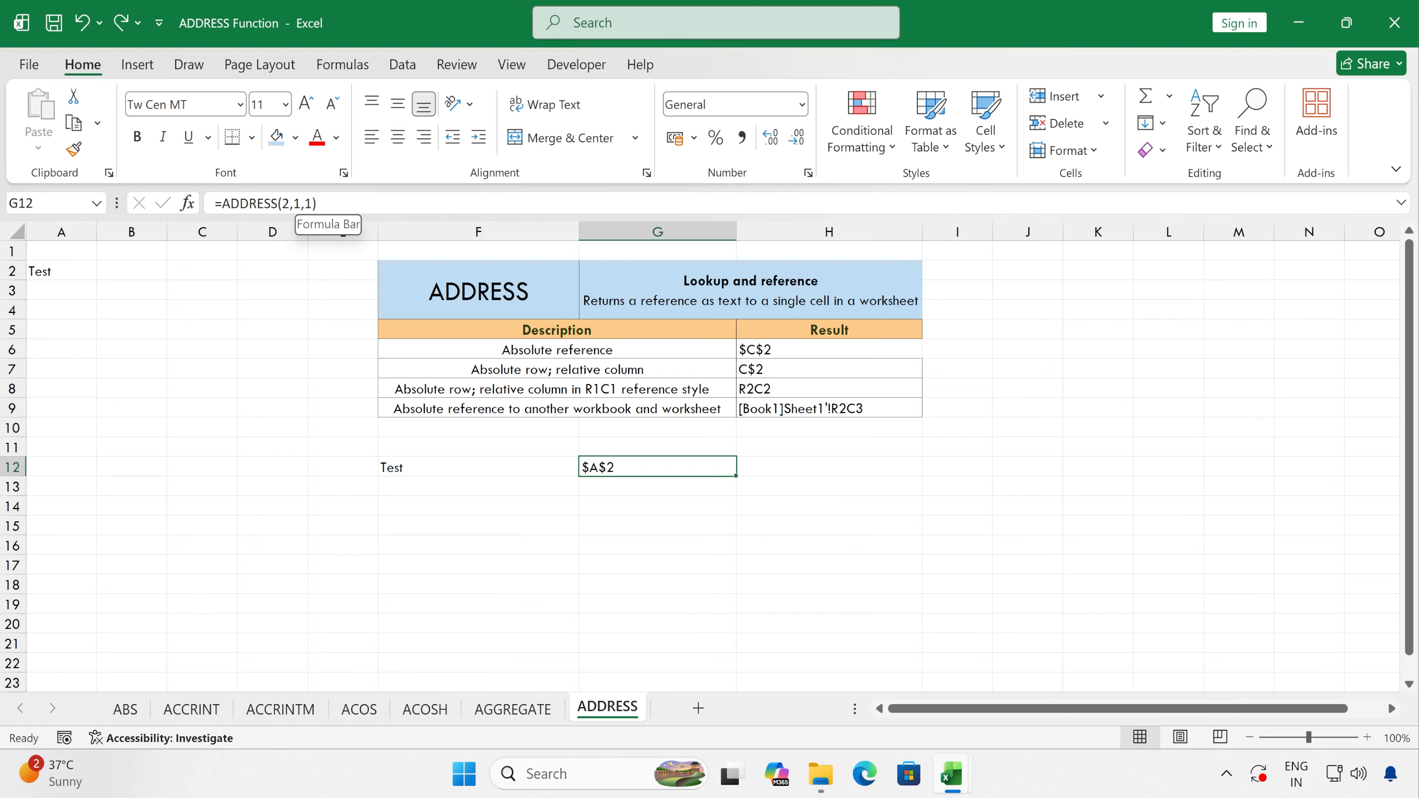
{"action": "double_click", "coordinate": [627, 467]}
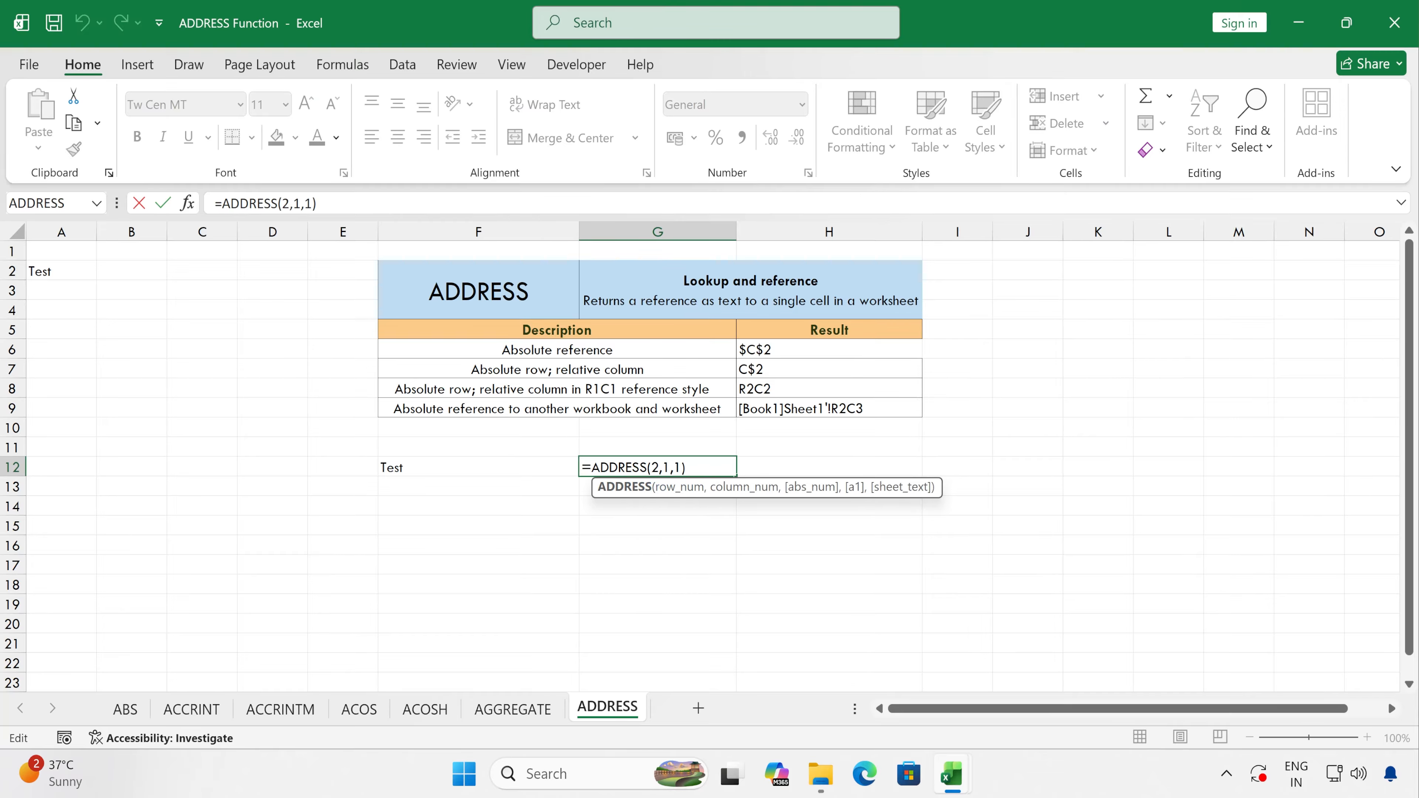
{"action": "left_click", "coordinate": [678, 467]}
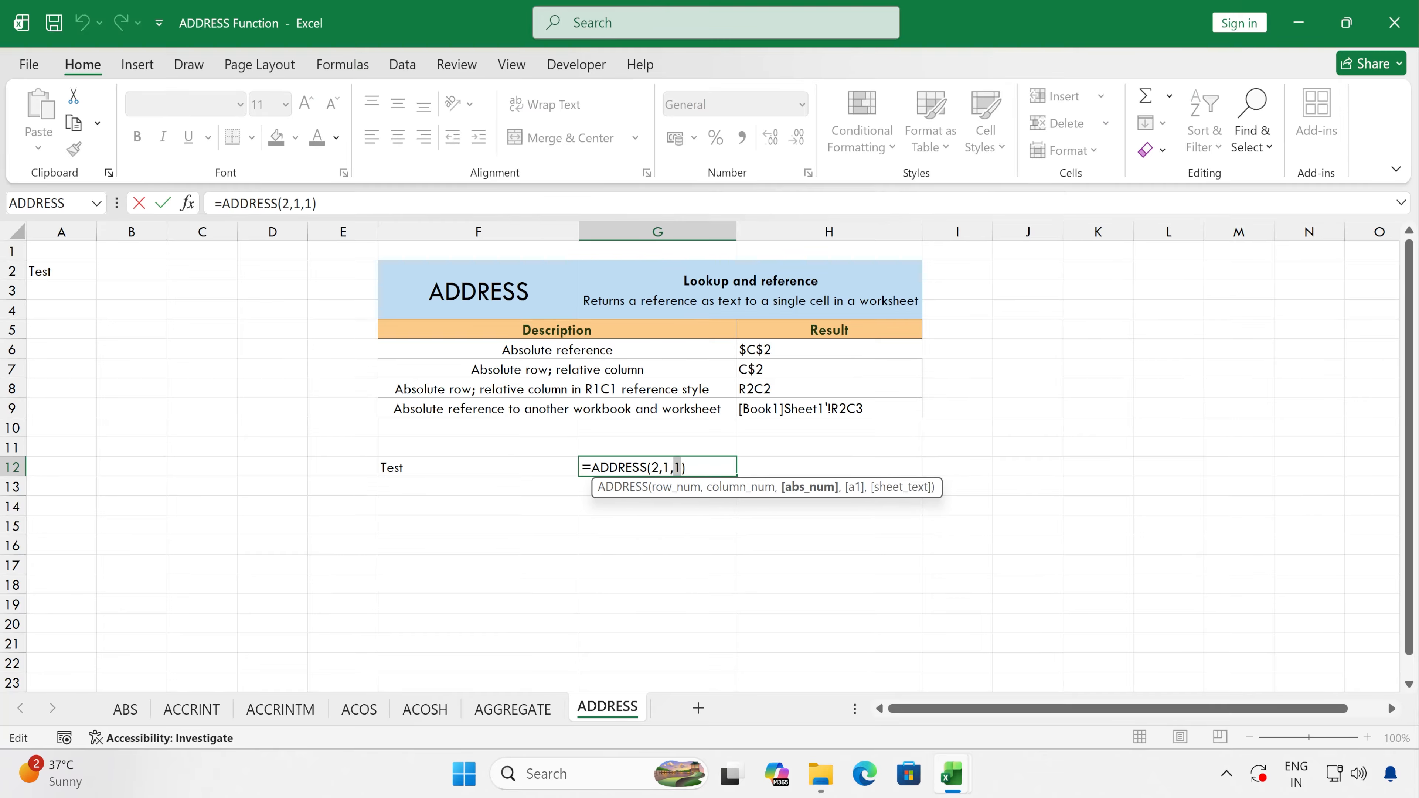
{"action": "key", "text": "BackSpace"}
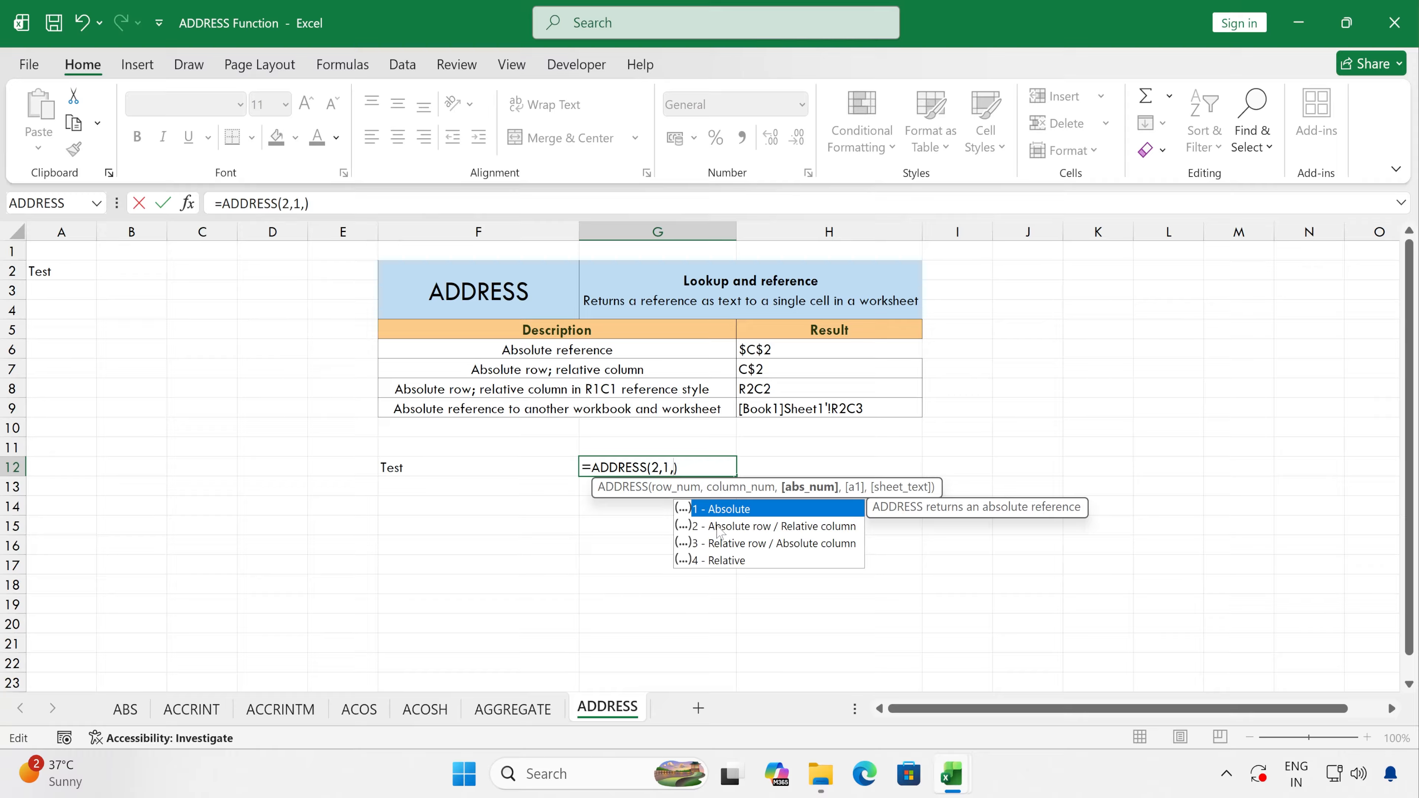
{"action": "type", "text": "16"}
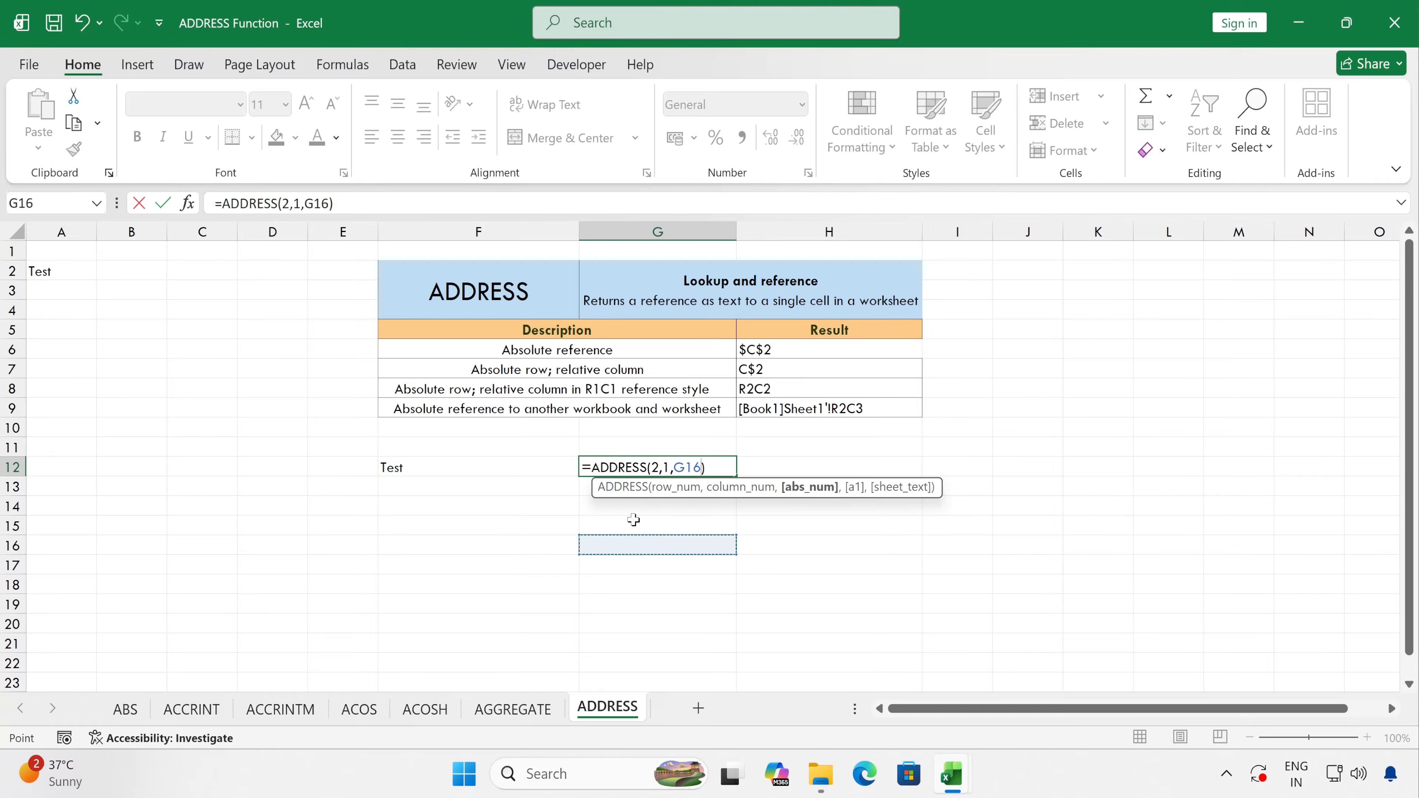
{"action": "key", "text": "ctrl+Return"}
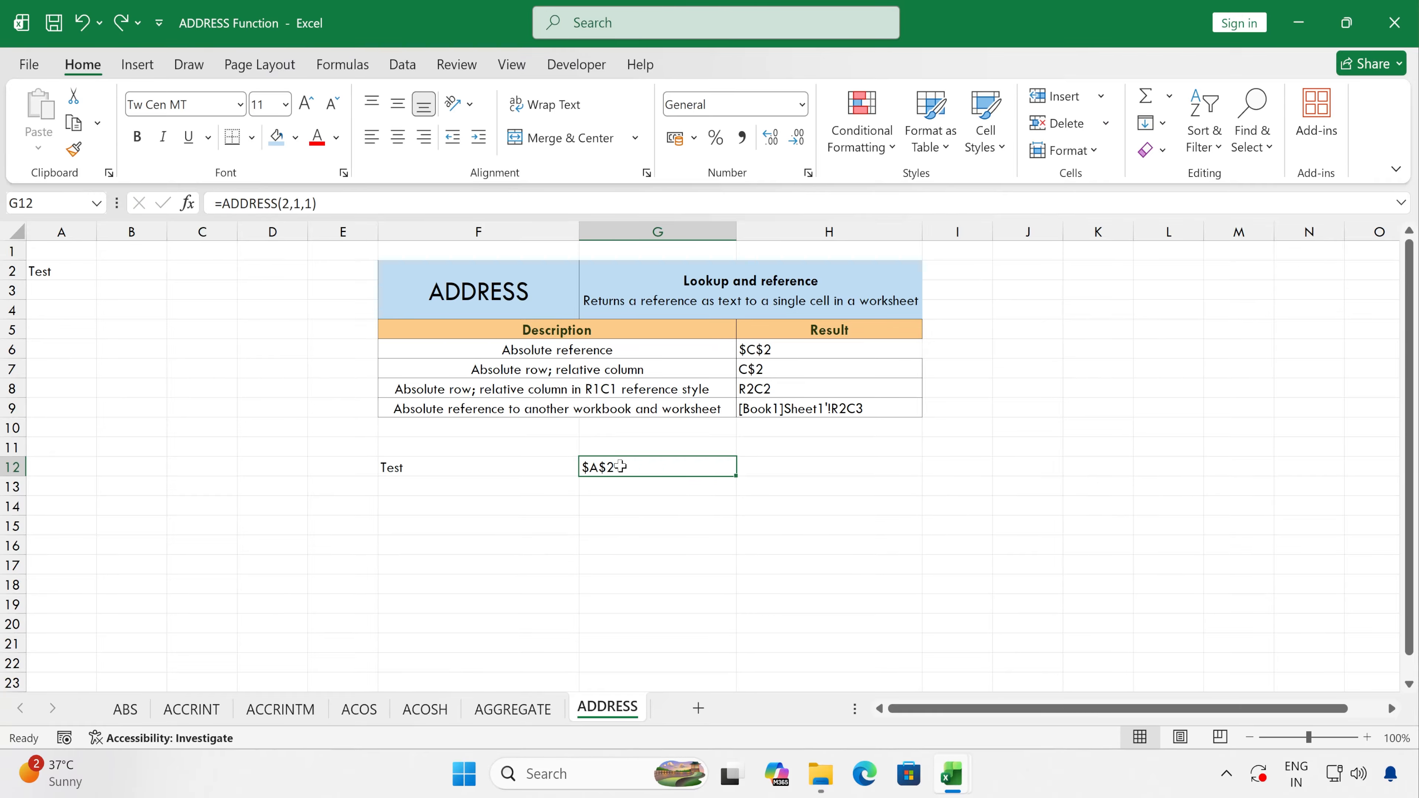
Fill the G12 formula down into G13 and change its reference type to 2 - Absolute row / Relative column
{"action": "left_click", "coordinate": [642, 482]}
{"action": "key", "text": "ctrl+d"}
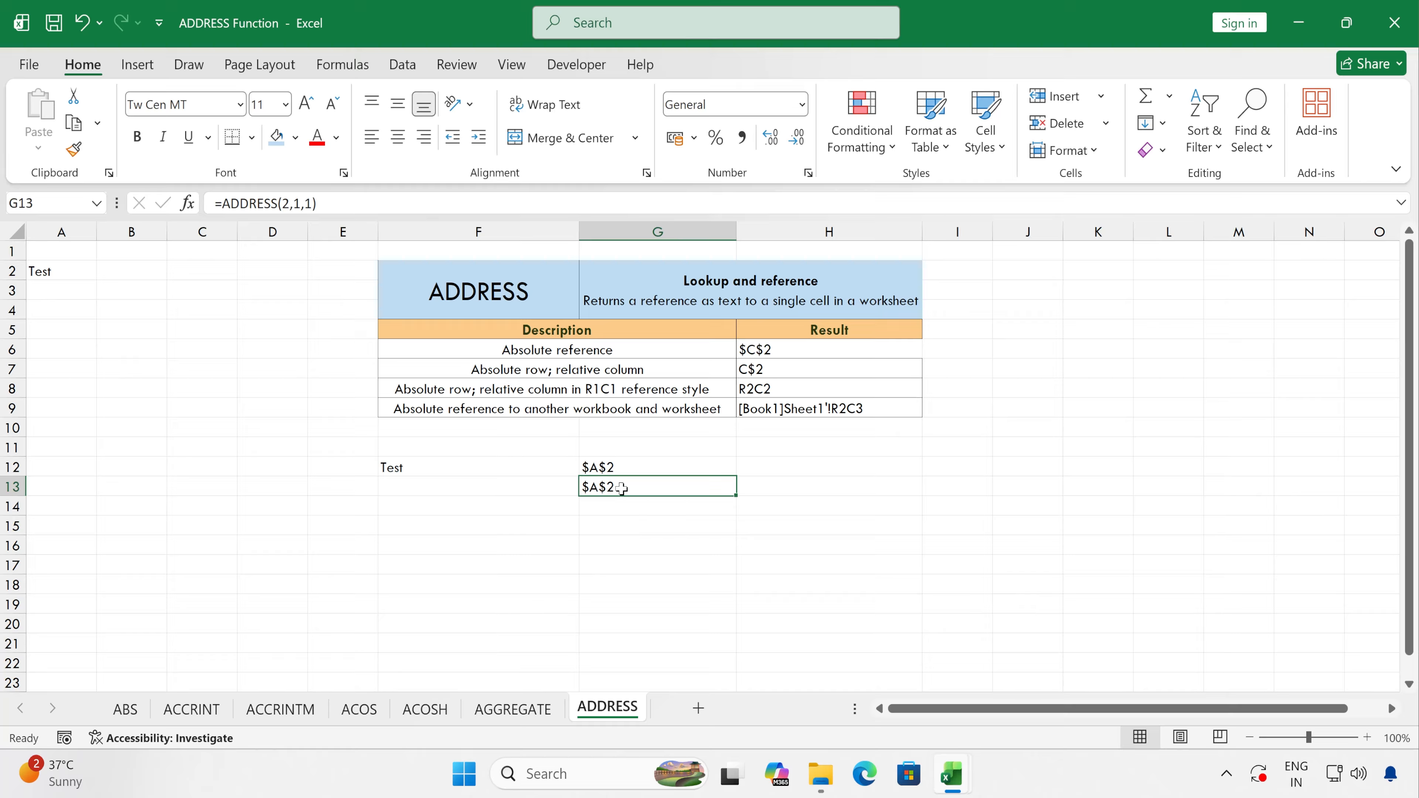
{"action": "key", "text": "F2"}
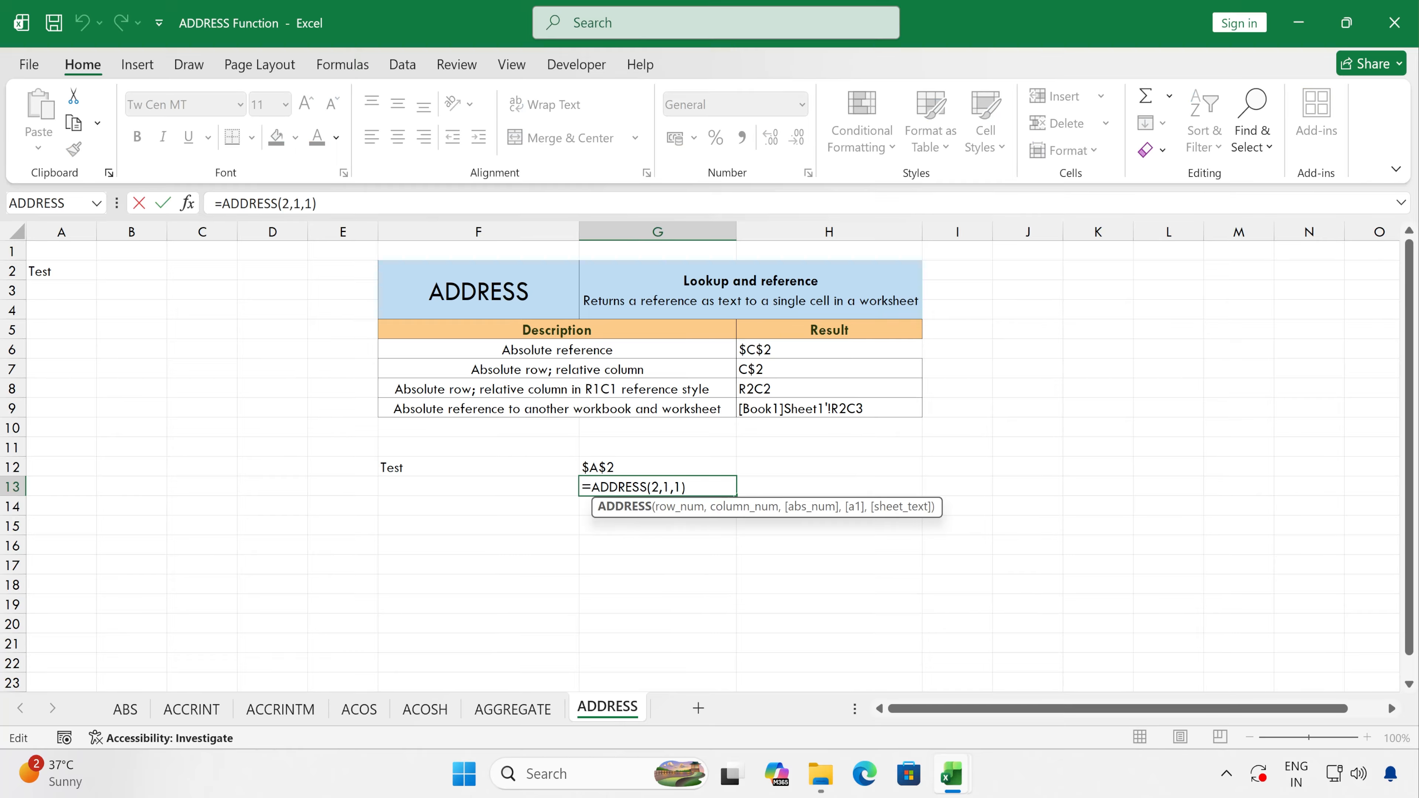
{"action": "key", "text": "shift+Left"}
{"action": "key", "text": "shift+Left"}
{"action": "key", "text": "BackSpace"}
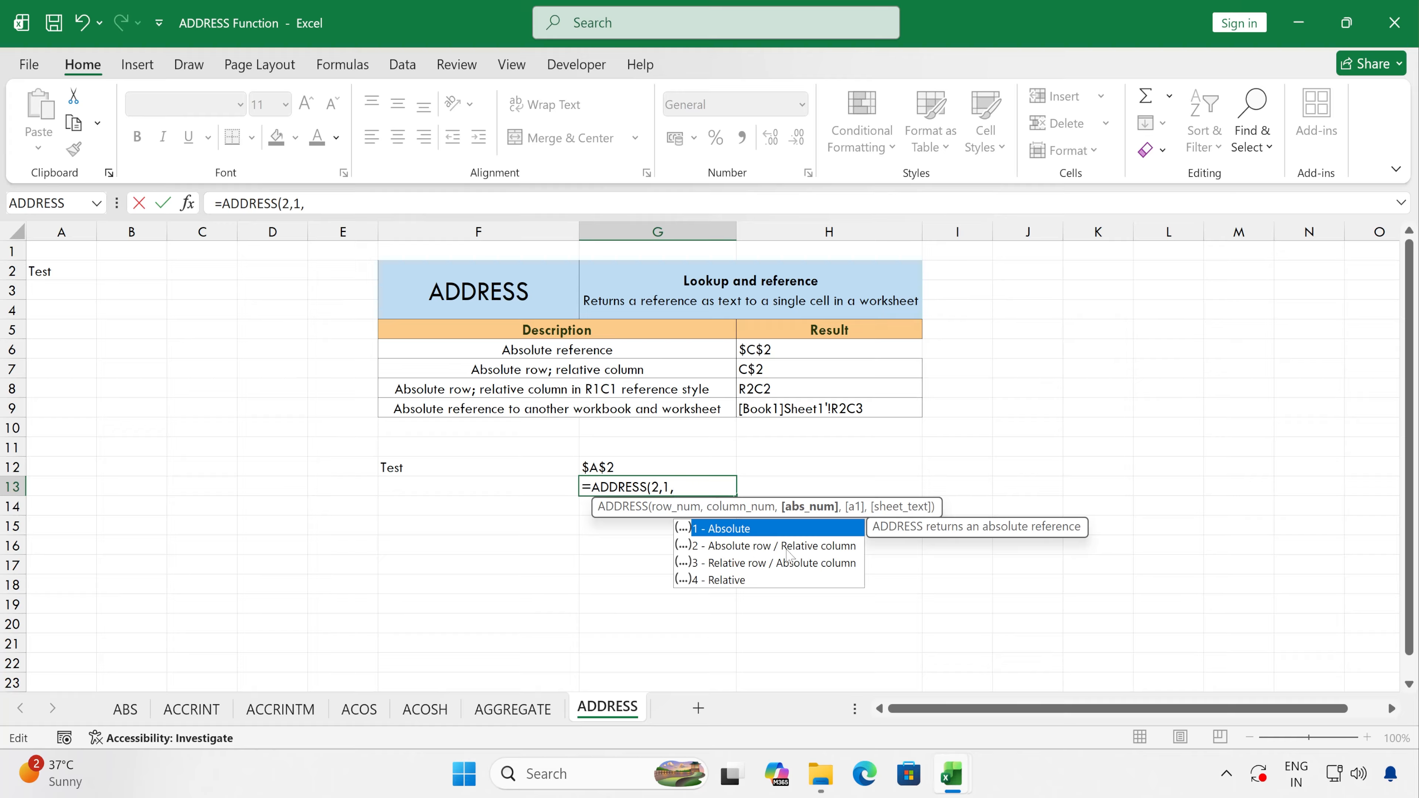
{"action": "key", "text": "Down"}
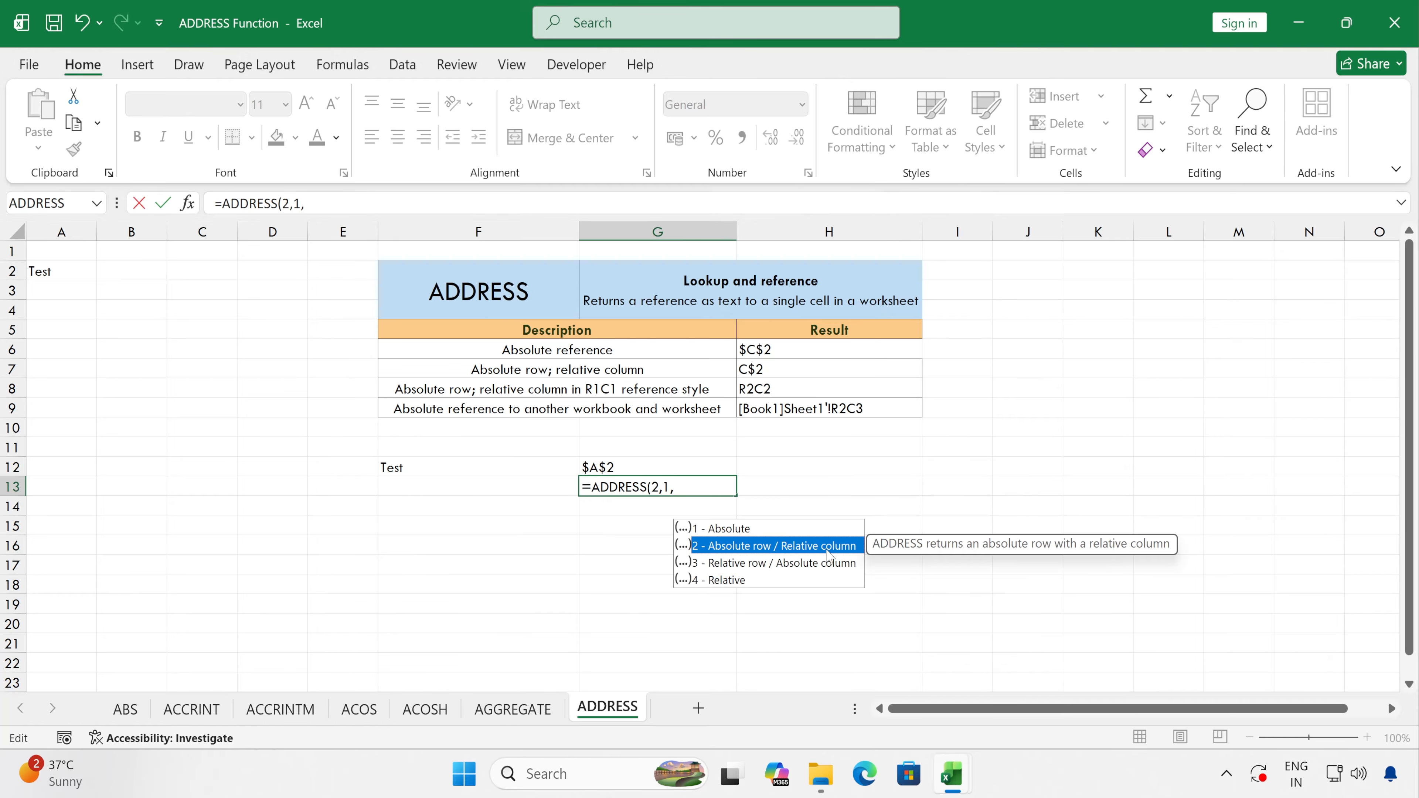
{"action": "key", "text": "Tab"}
{"action": "key", "text": "Return"}
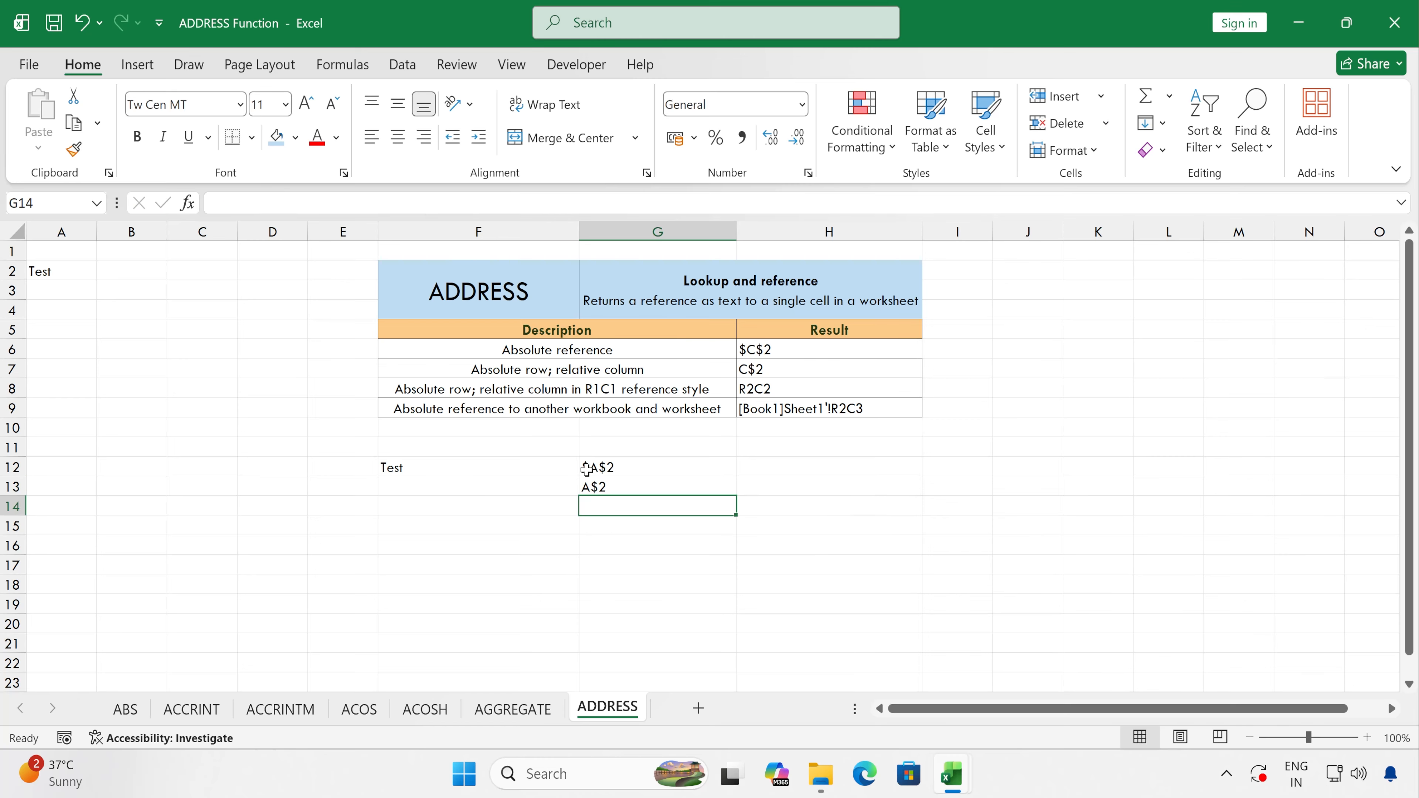
{"action": "left_click", "coordinate": [622, 493]}
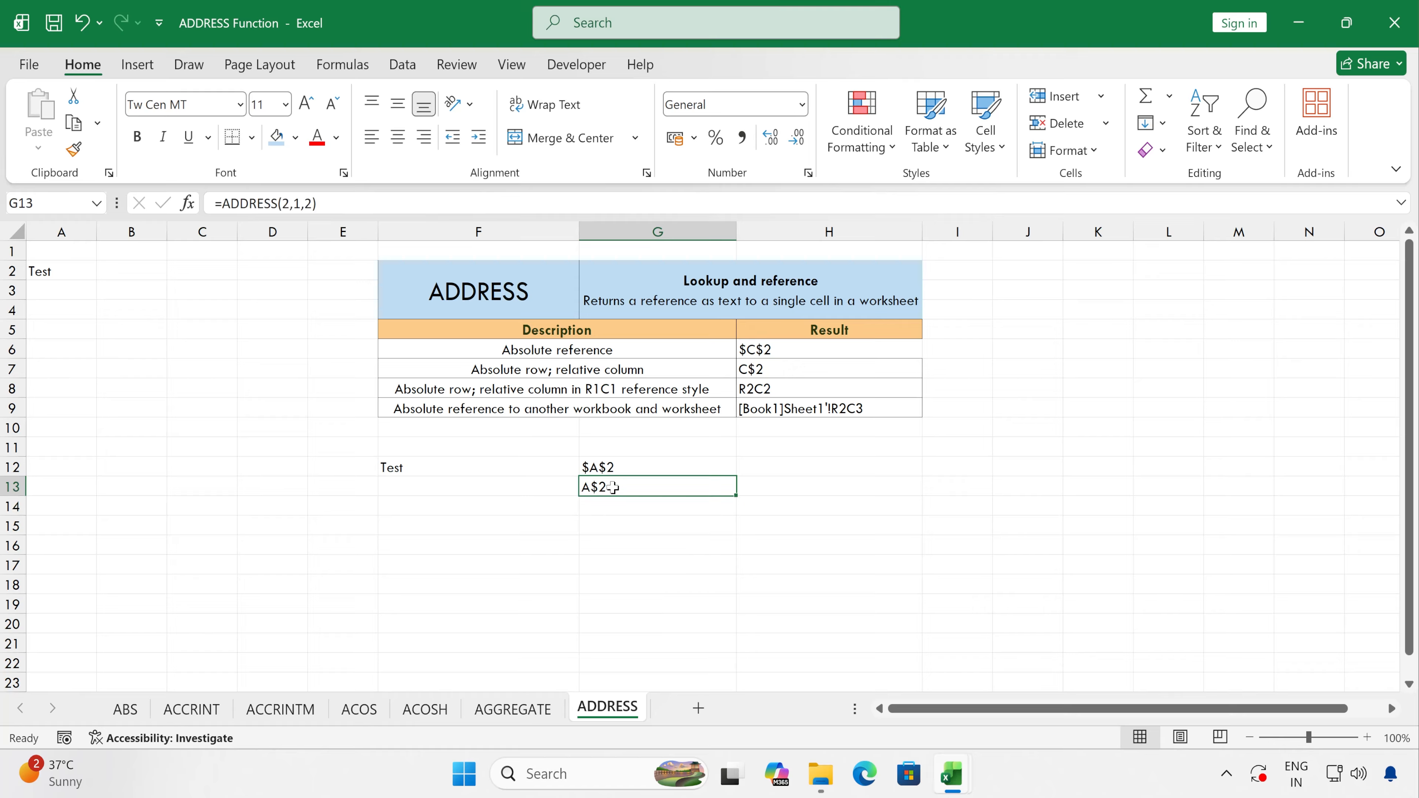
Fill the ADDRESS formula down into G14 and change its reference type to 3 - Relative row / Absolute column
{"action": "left_click", "coordinate": [644, 506]}
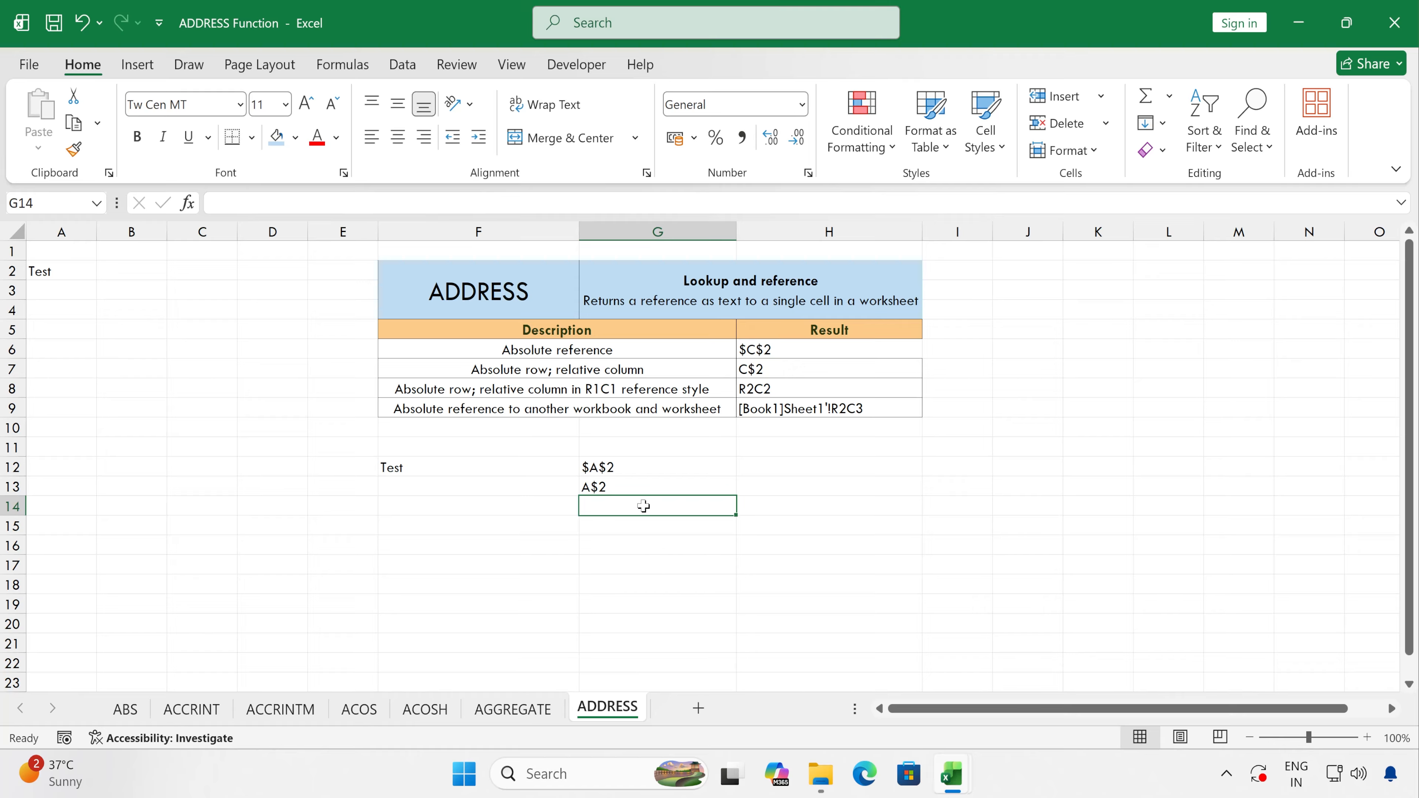
{"action": "key", "text": "ctrl+d"}
{"action": "double_click", "coordinate": [644, 506]}
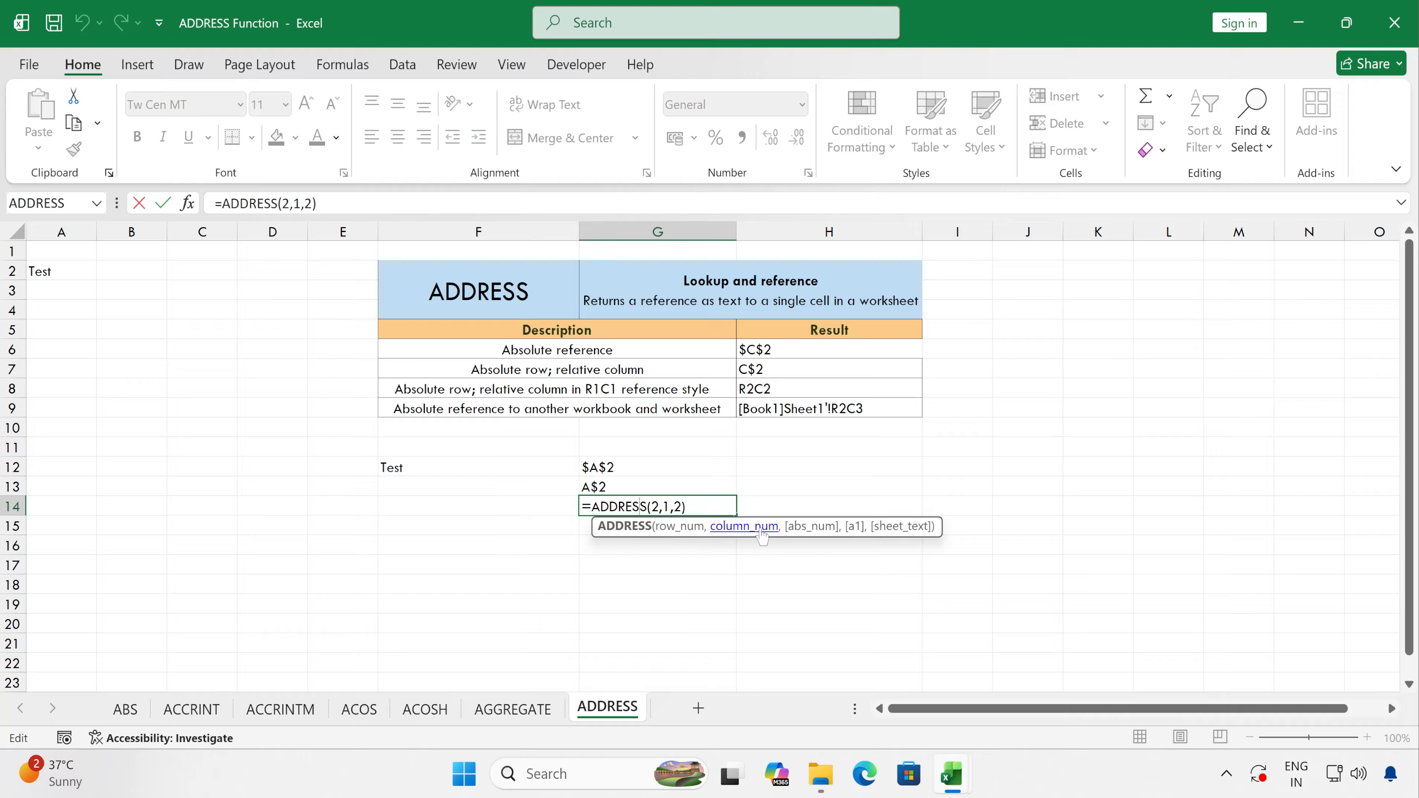
{"action": "left_click", "coordinate": [681, 506]}
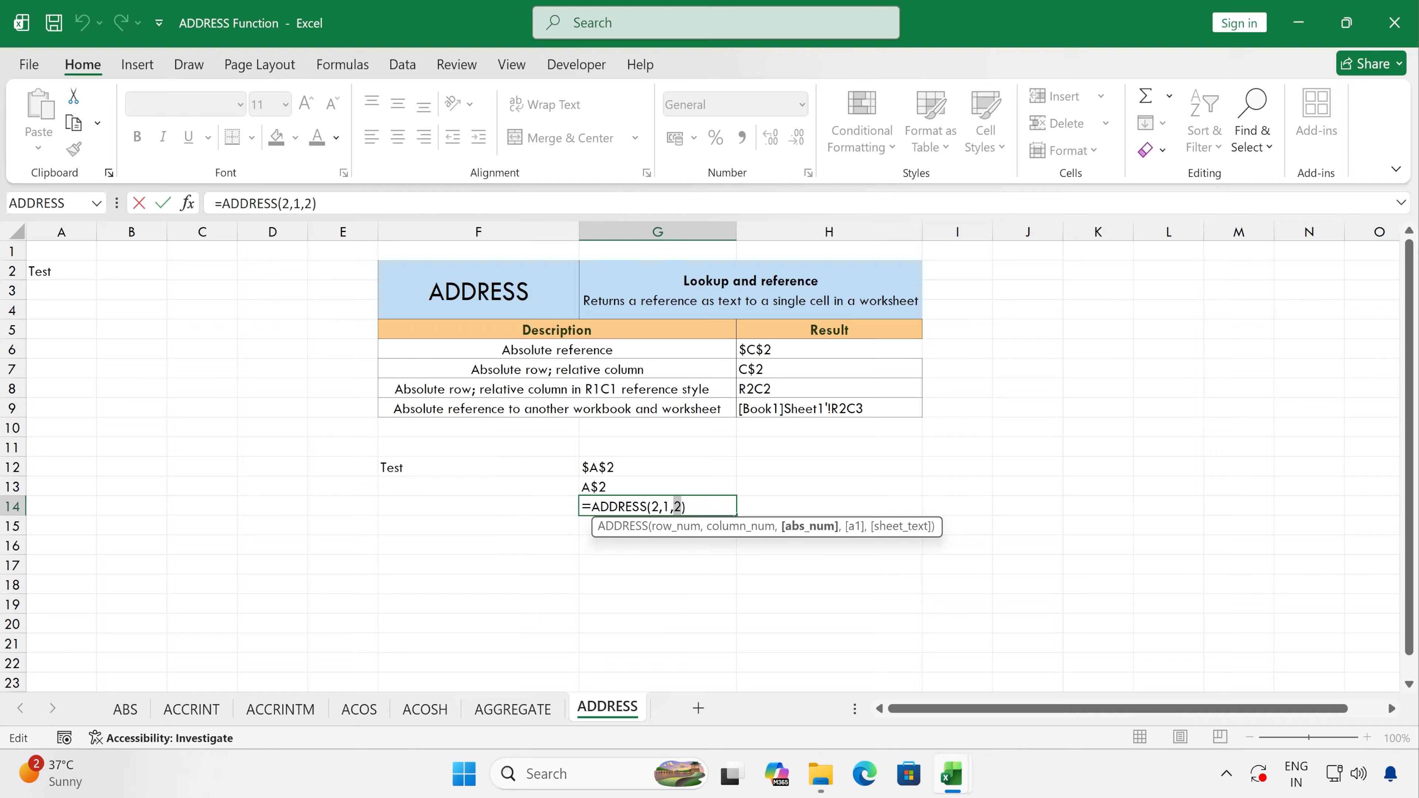
{"action": "key", "text": "BackSpace"}
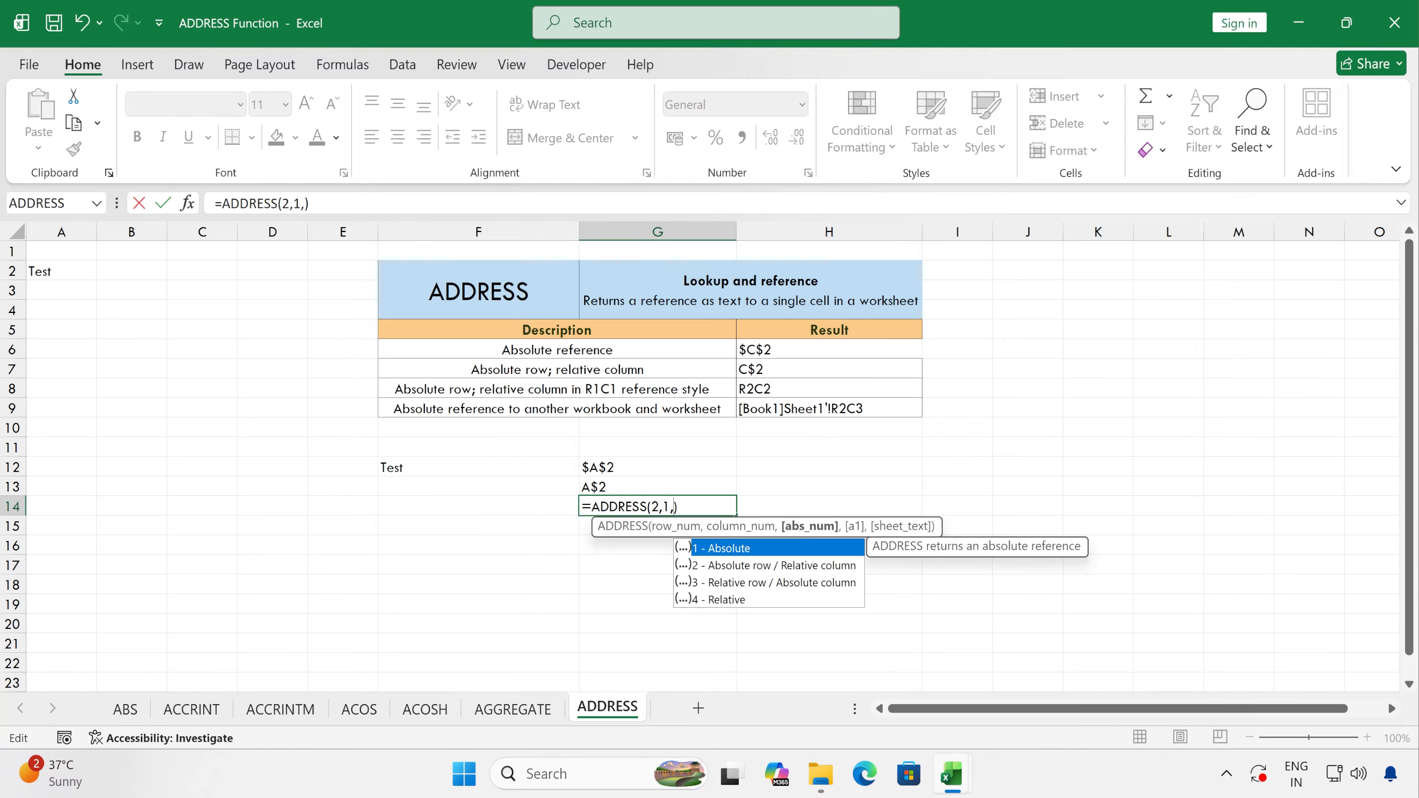
{"action": "double_click", "coordinate": [744, 582]}
{"action": "key", "text": "Return"}
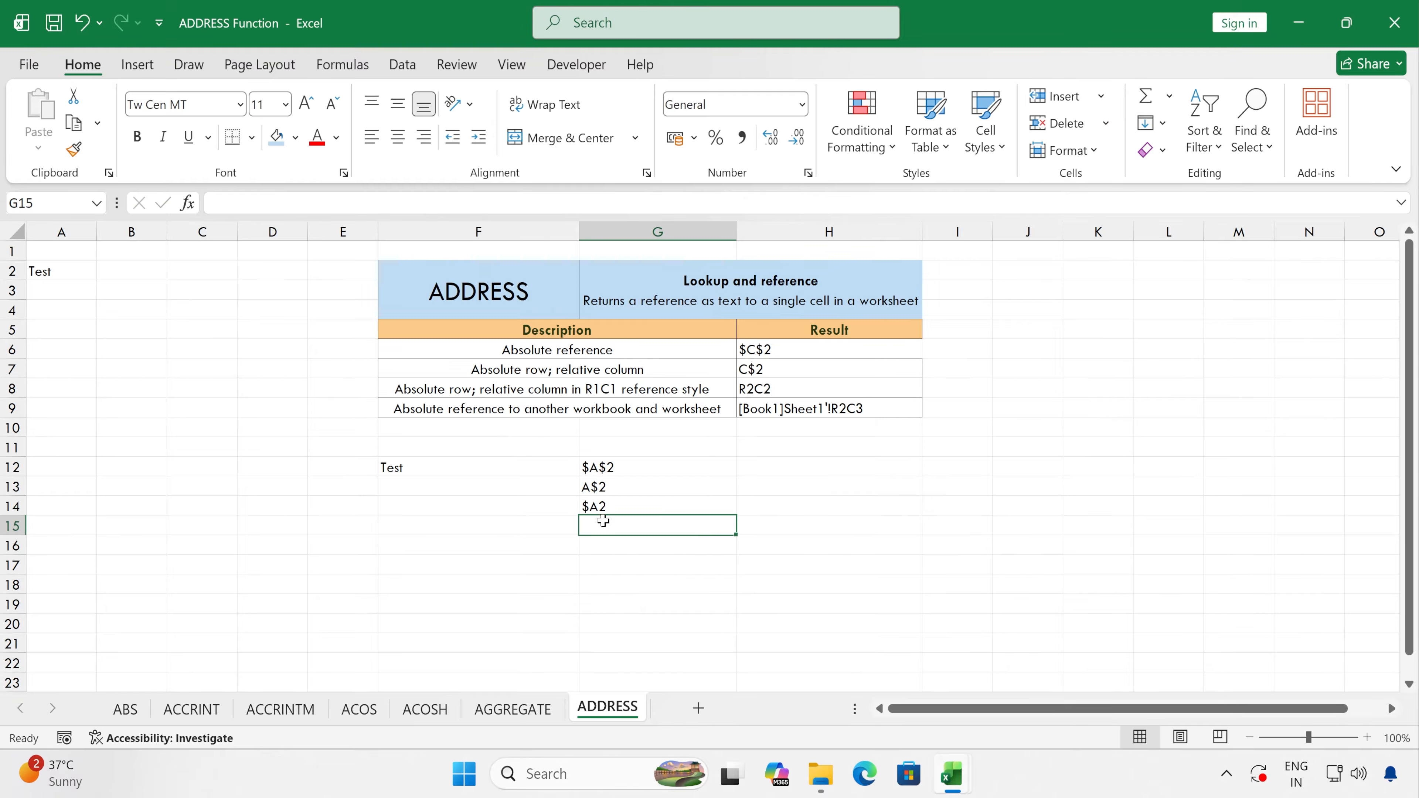
Fill the ADDRESS formula down into G15 and change its reference type to 4 - Relative
{"action": "key", "text": "ctrl+d"}
{"action": "key", "text": "F2"}
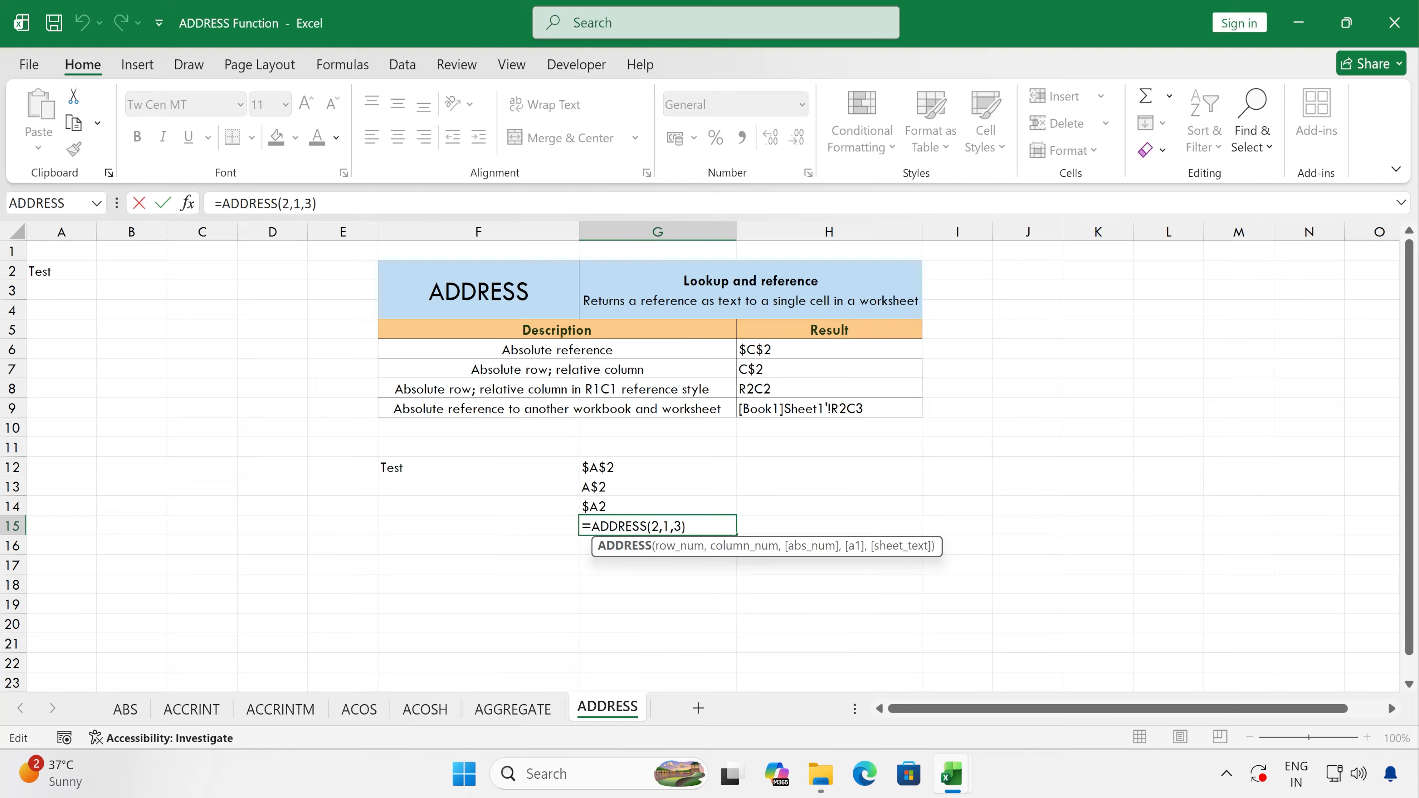
{"action": "key", "text": "Left"}
{"action": "key", "text": "shift+Left"}
{"action": "key", "text": "BackSpace"}
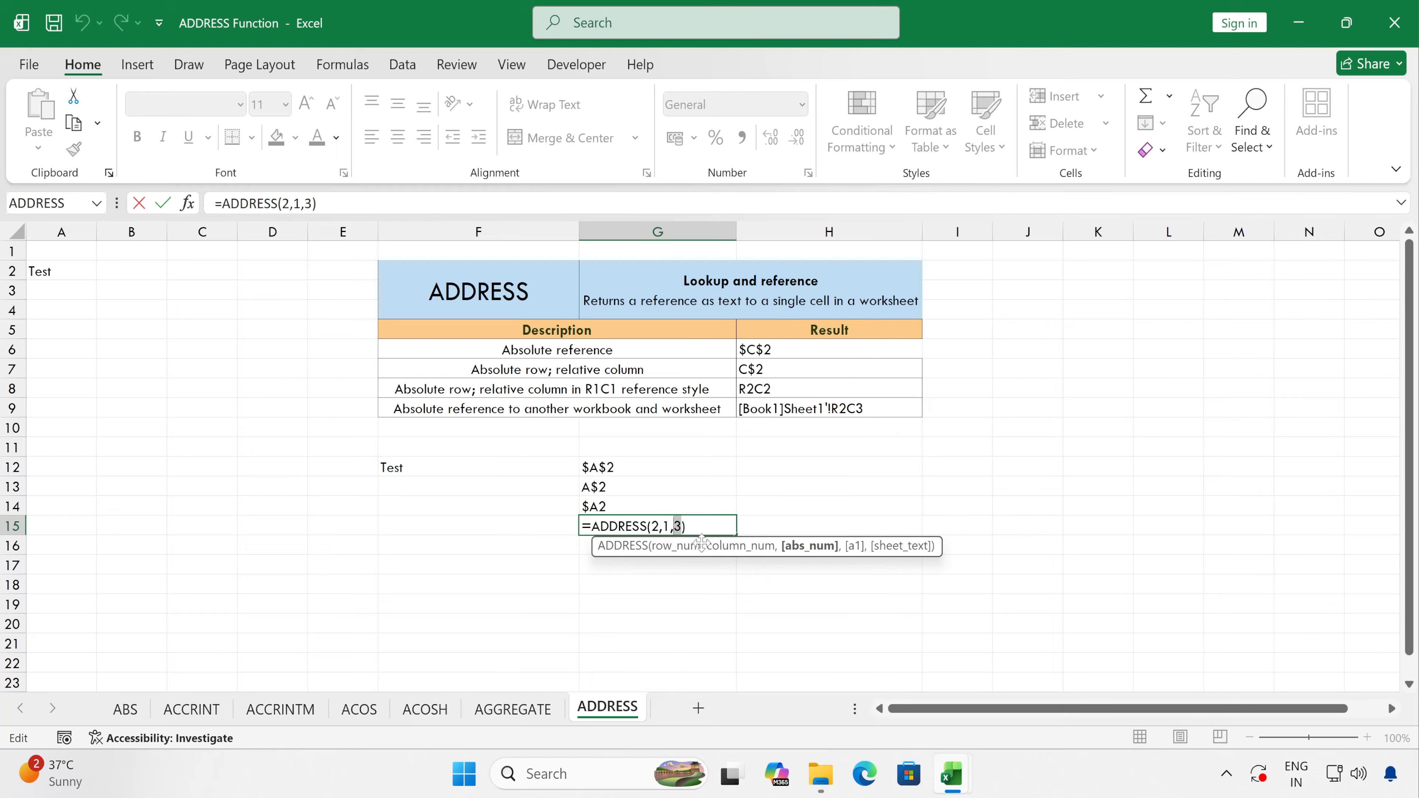
{"action": "type", "text": "4"}
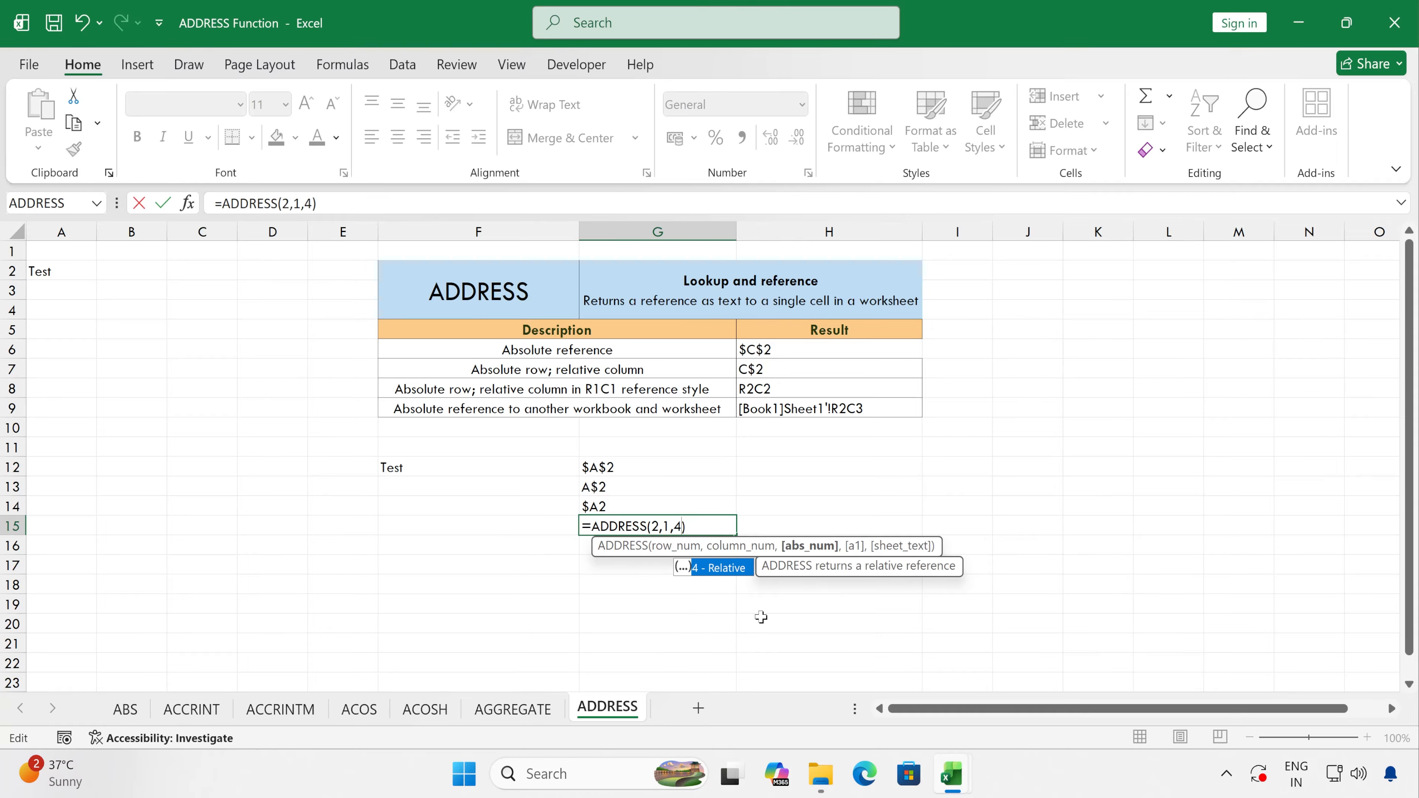
{"action": "key", "text": "Return"}
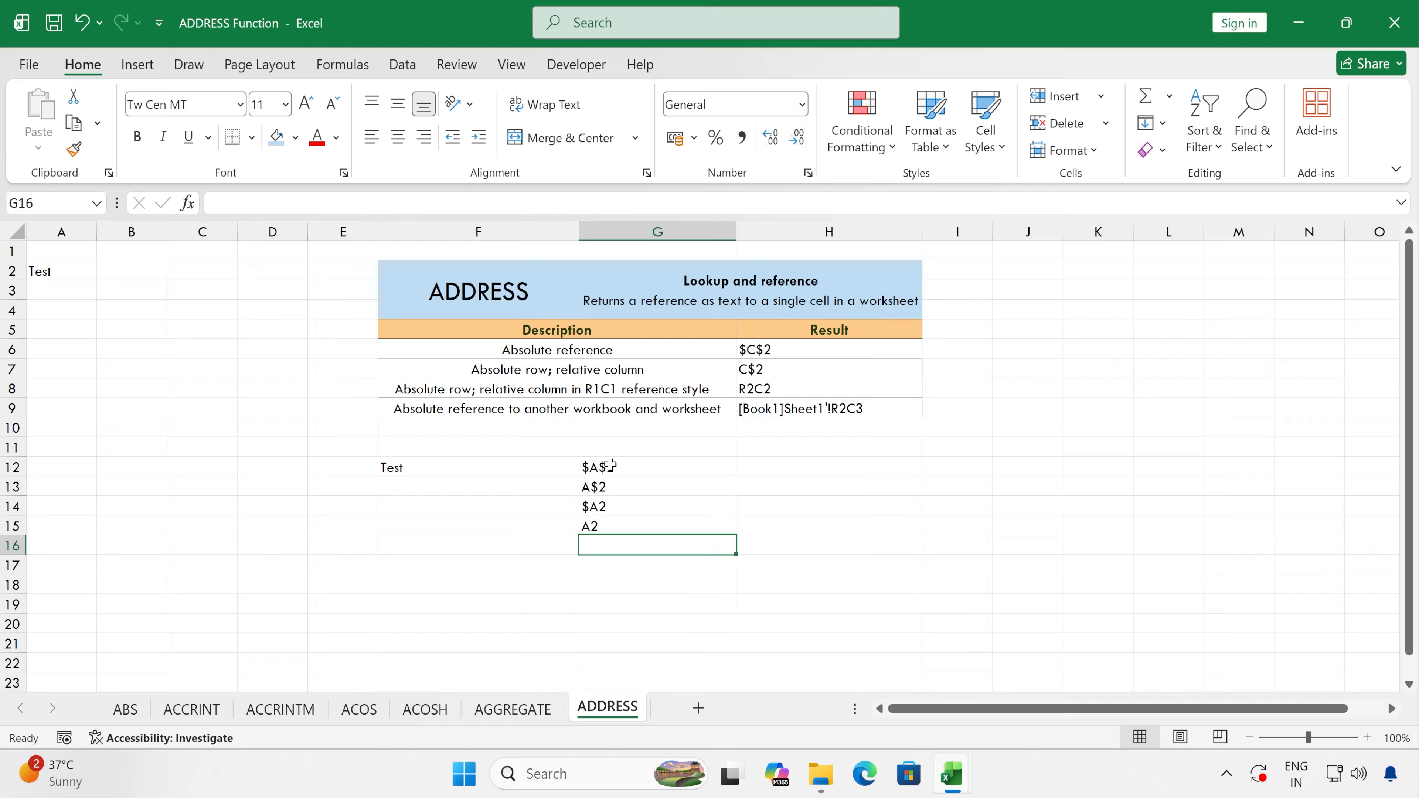
Fill the Test label from F12 down to F15 beside the four ADDRESS results
{"action": "left_click_drag", "start_coordinate": [616, 464], "coordinate": [626, 529]}
{"action": "left_click", "coordinate": [627, 529]}
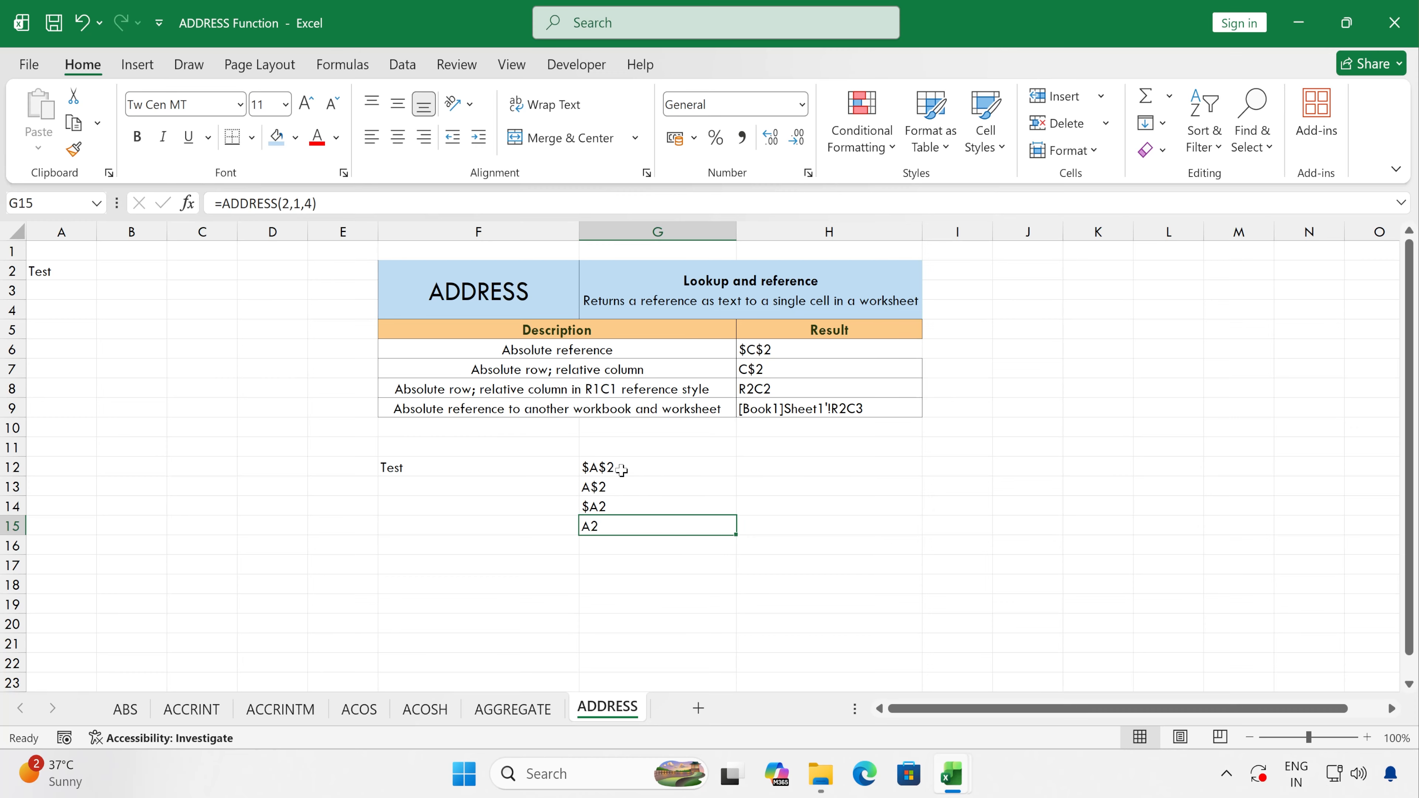
{"action": "left_click_drag", "start_coordinate": [619, 468], "coordinate": [645, 521]}
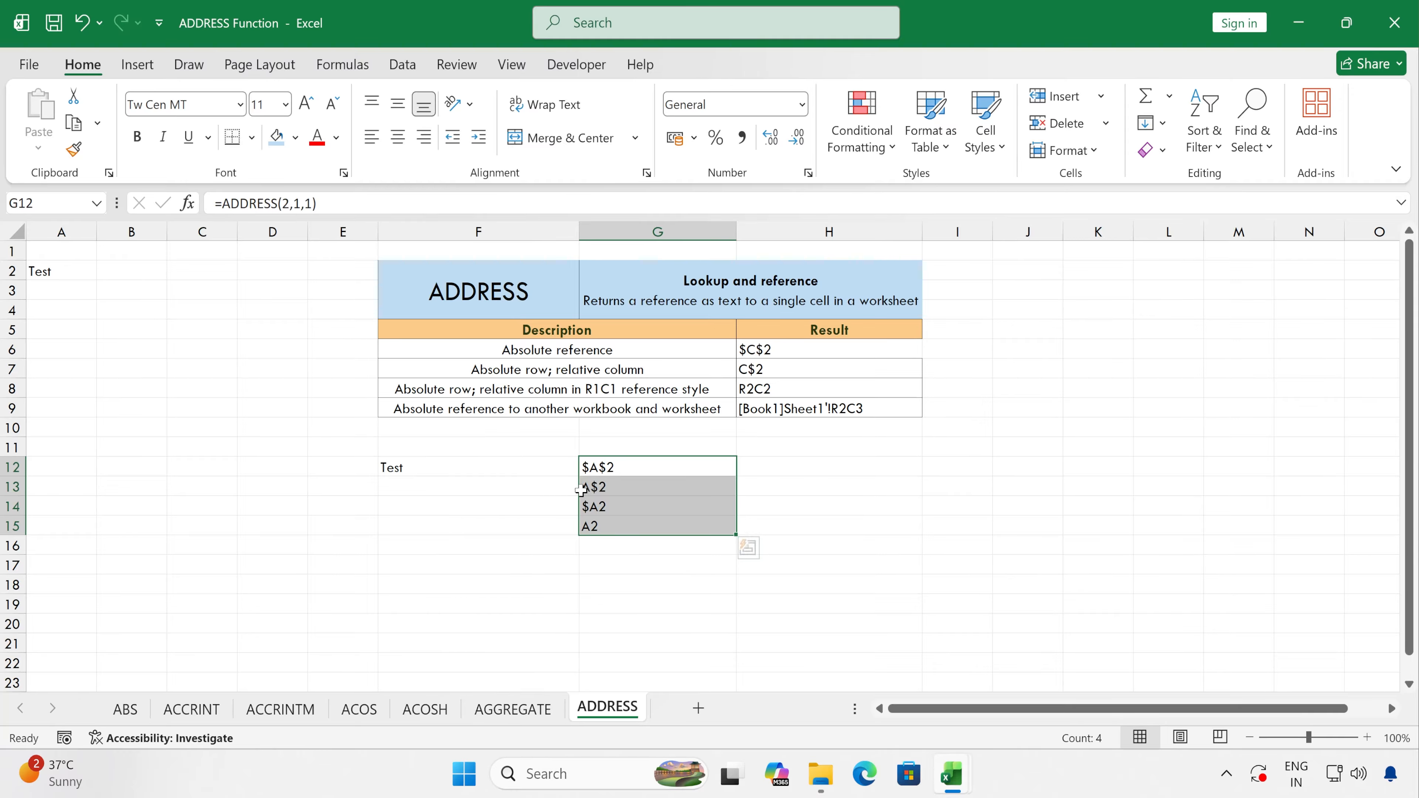
{"action": "left_click_drag", "start_coordinate": [485, 469], "coordinate": [519, 528]}
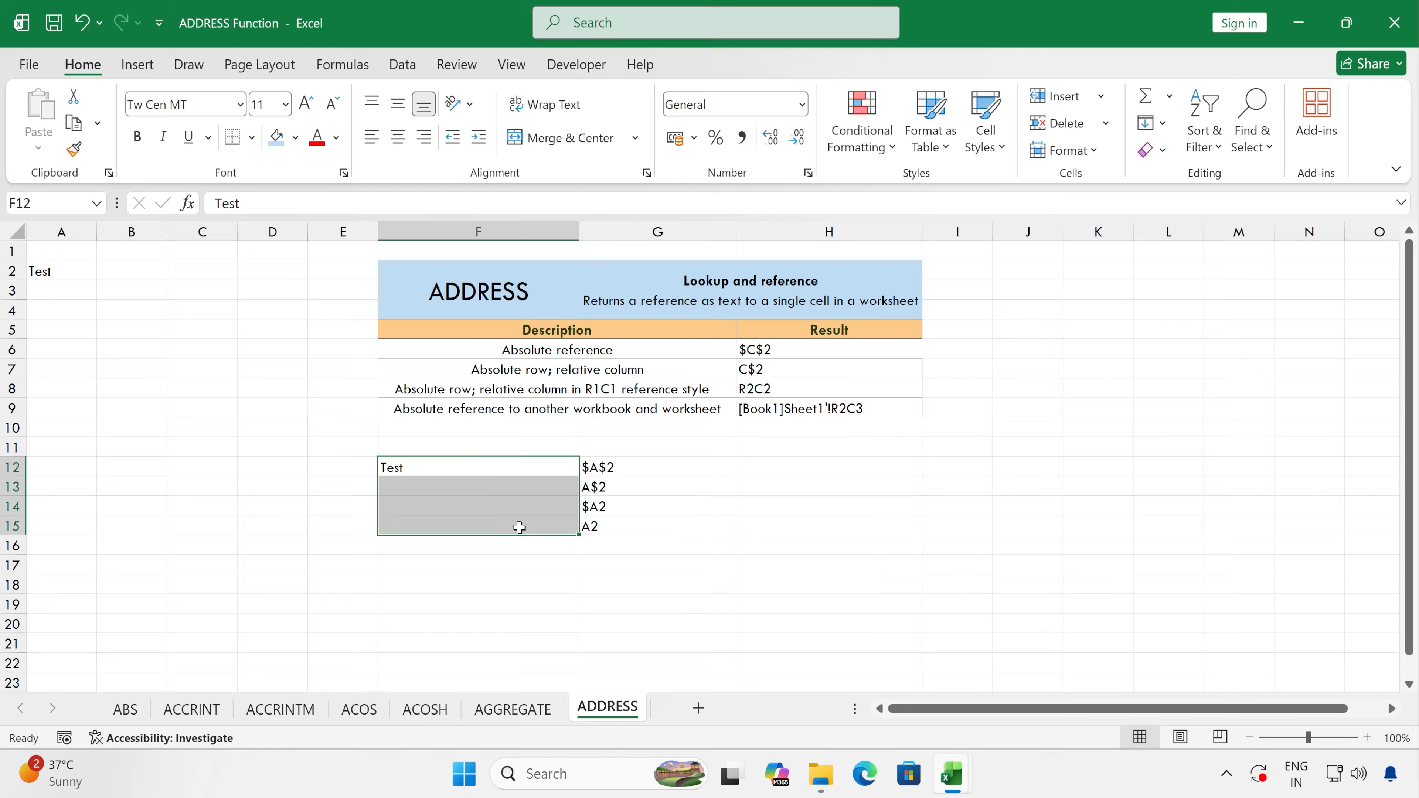
{"action": "key", "text": "ctrl+d"}
{"action": "left_click", "coordinate": [496, 470]}
{"action": "left_click_drag", "start_coordinate": [496, 470], "coordinate": [506, 524]}
{"action": "left_click_drag", "start_coordinate": [601, 472], "coordinate": [610, 520]}
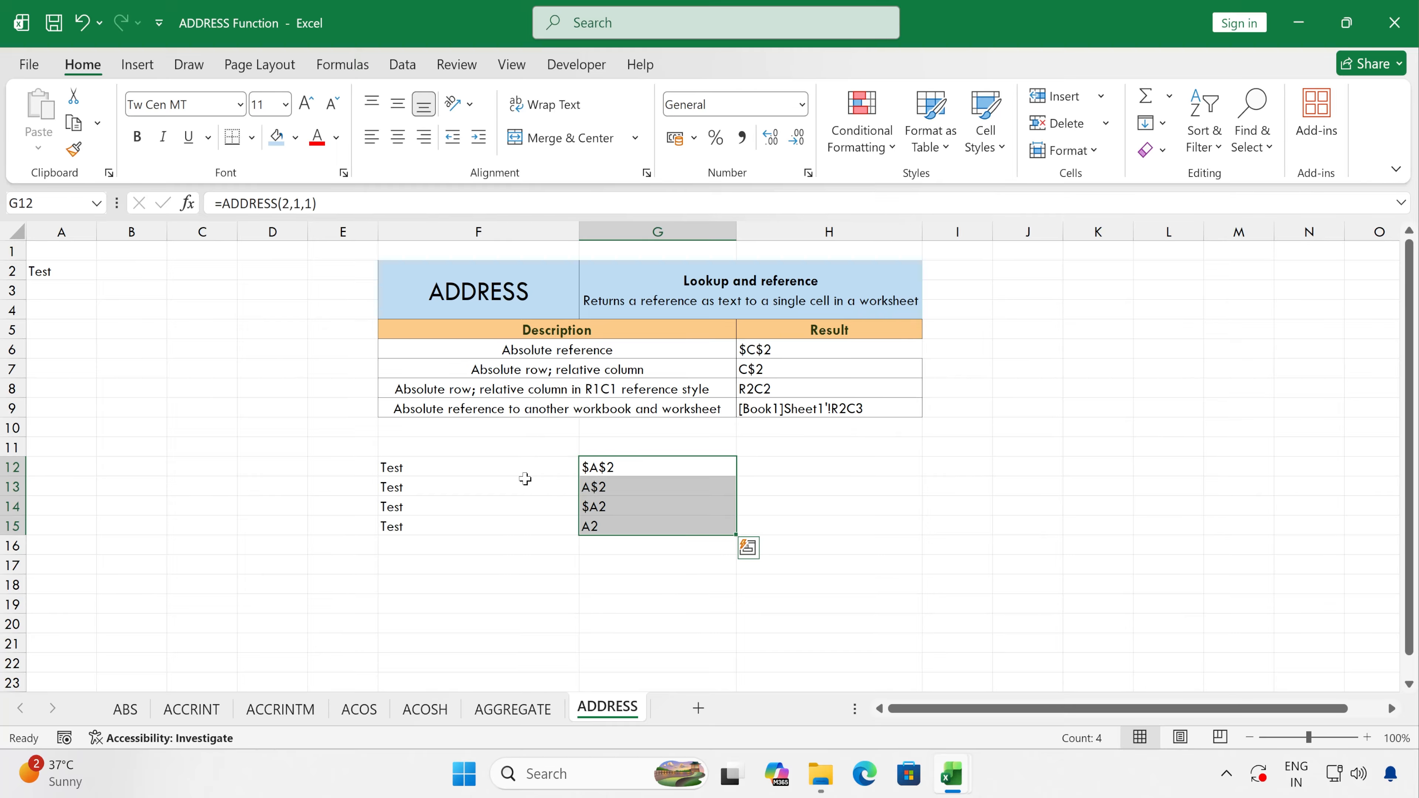
Apply borders around every cell in the range F12:G15
{"action": "left_click_drag", "start_coordinate": [525, 473], "coordinate": [592, 522]}
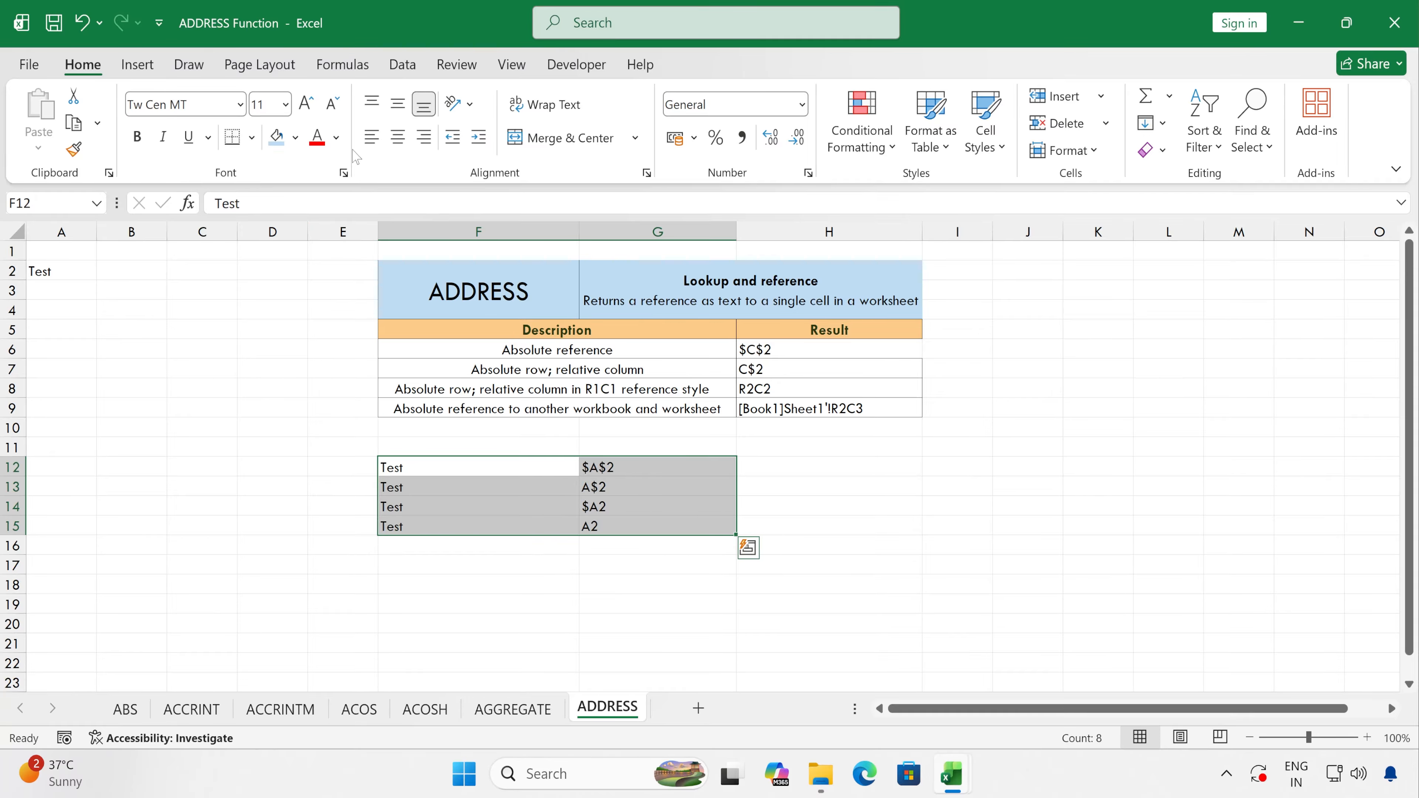
{"action": "left_click", "coordinate": [251, 138]}
{"action": "left_click", "coordinate": [287, 353]}
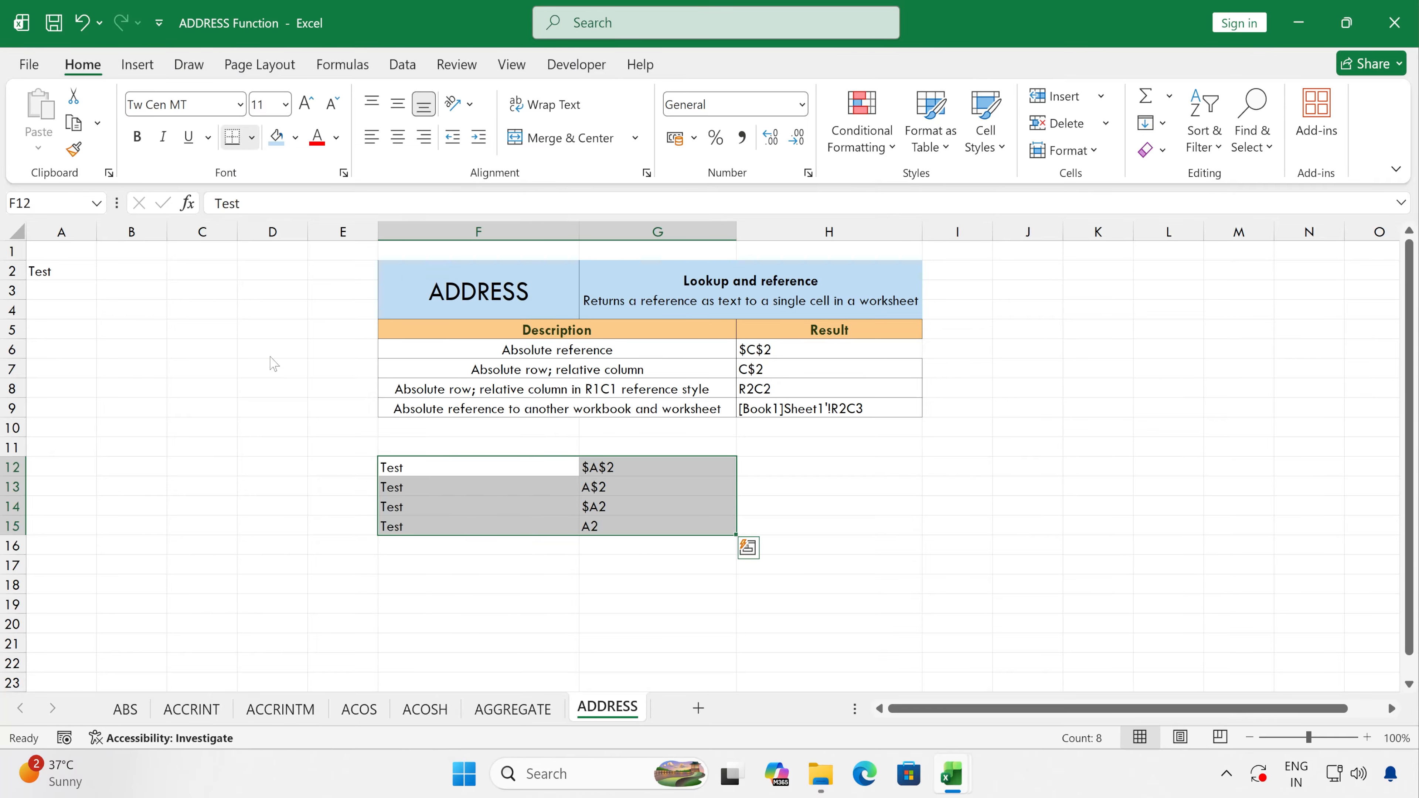
Copy the Test label from F12 to H12 and the relative-reference ADDRESS formula from G15 to I12
{"action": "left_click", "coordinate": [548, 471]}
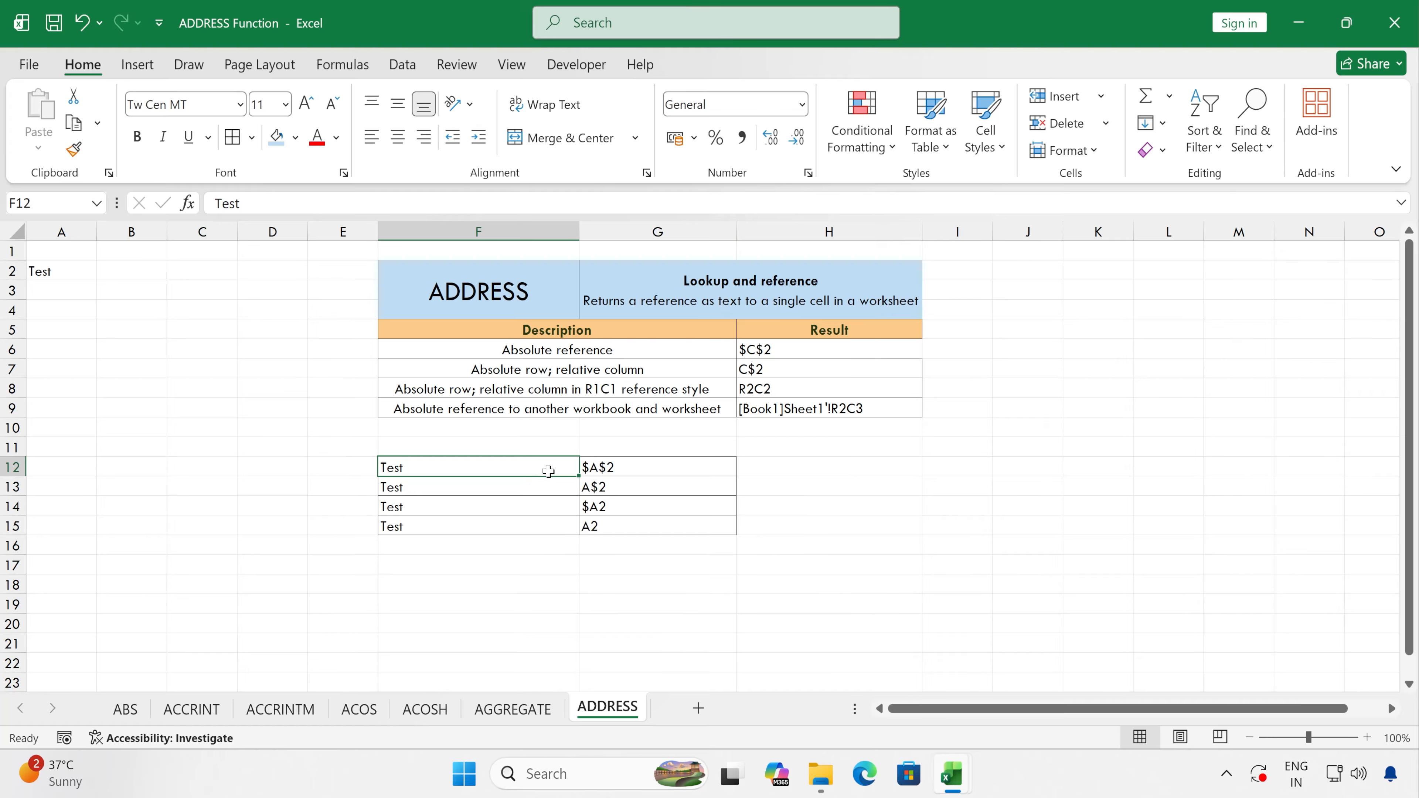
{"action": "key", "text": "ctrl+c"}
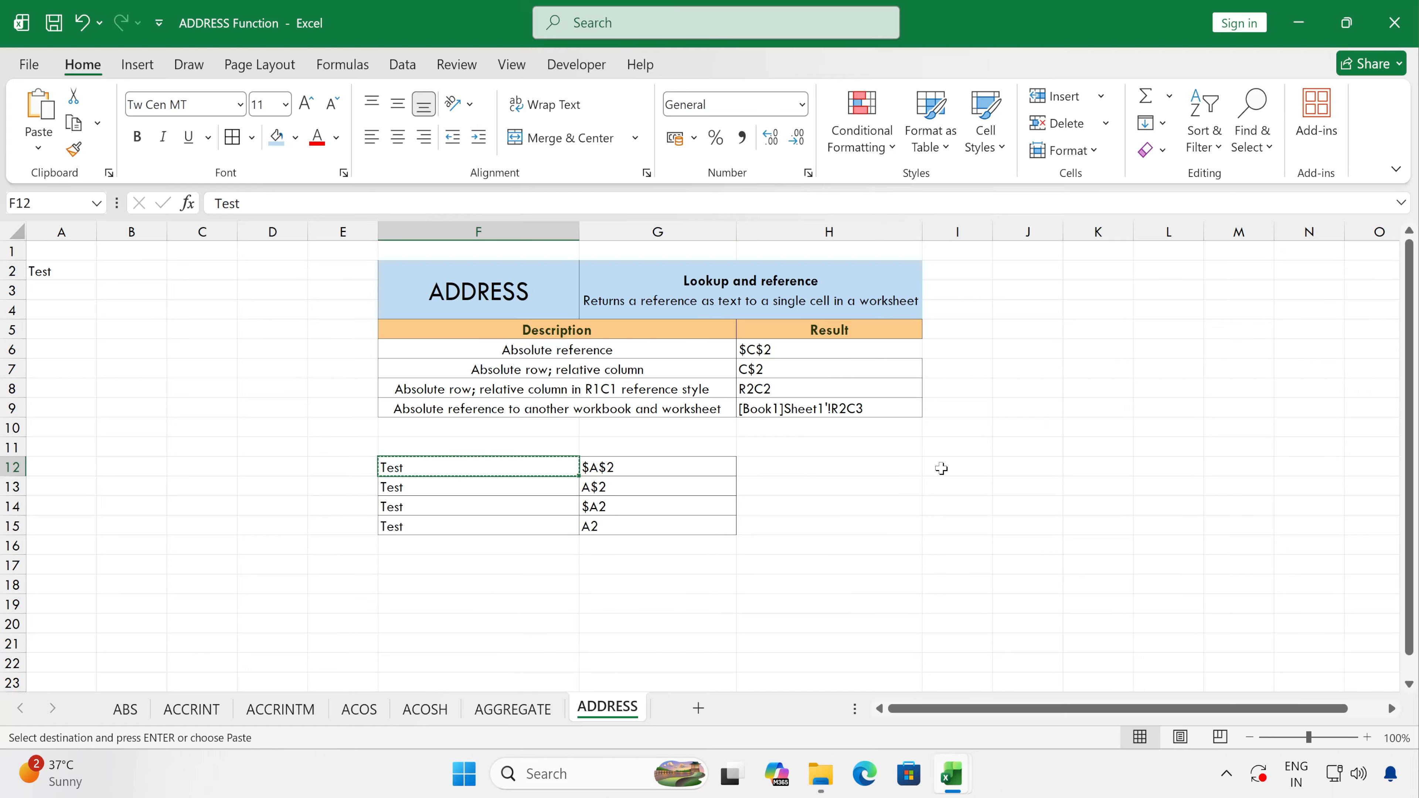
{"action": "left_click", "coordinate": [893, 469]}
{"action": "key", "text": "ctrl+v"}
{"action": "left_click", "coordinate": [956, 471]}
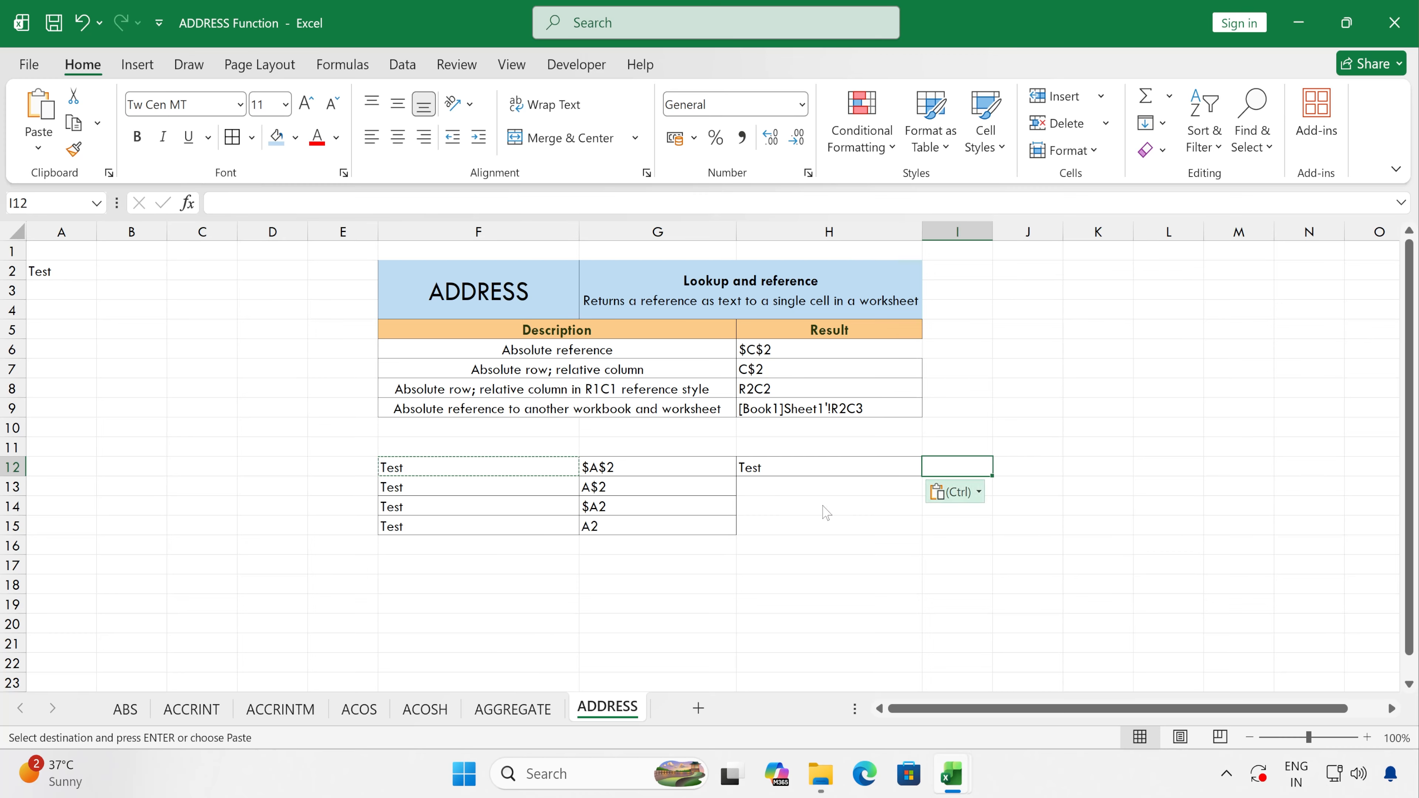
{"action": "left_click", "coordinate": [657, 463]}
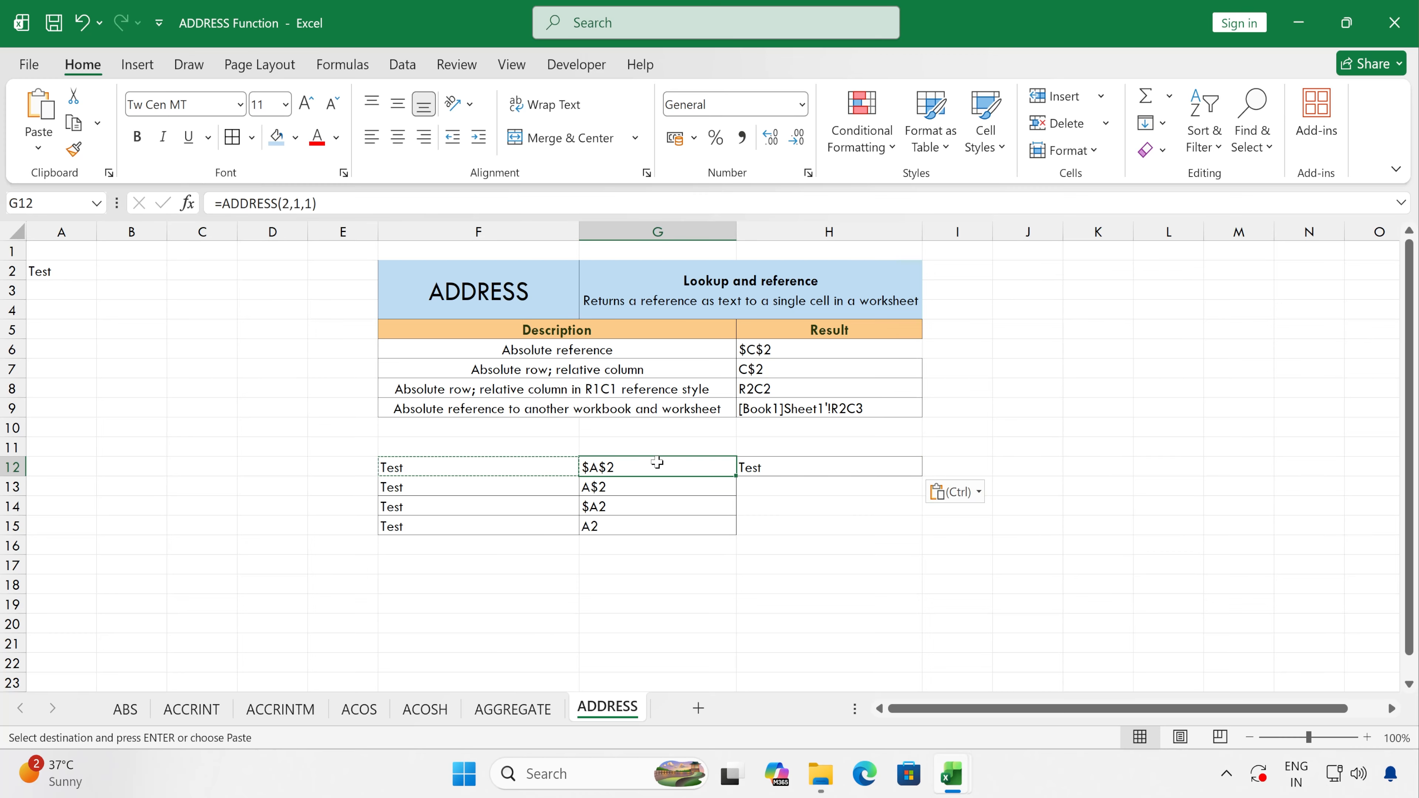
{"action": "left_click", "coordinate": [658, 528]}
{"action": "key", "text": "ctrl+c"}
{"action": "left_click", "coordinate": [944, 467]}
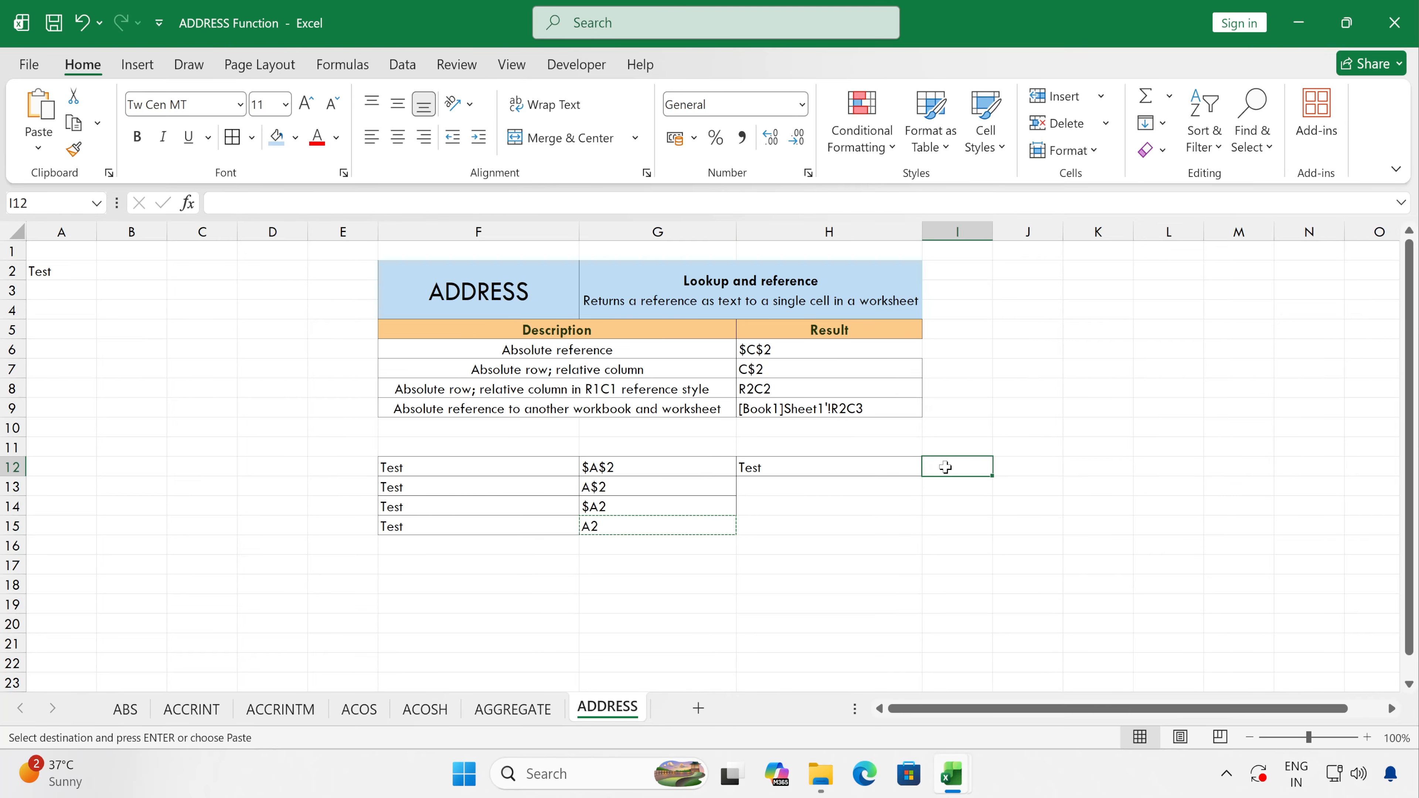
{"action": "key", "text": "ctrl+v"}
Add a fourth argument to the ADDRESS formula in I12, setting the reference style to 0 - R1C1 style, and check it against column A
{"action": "double_click", "coordinate": [961, 467]}
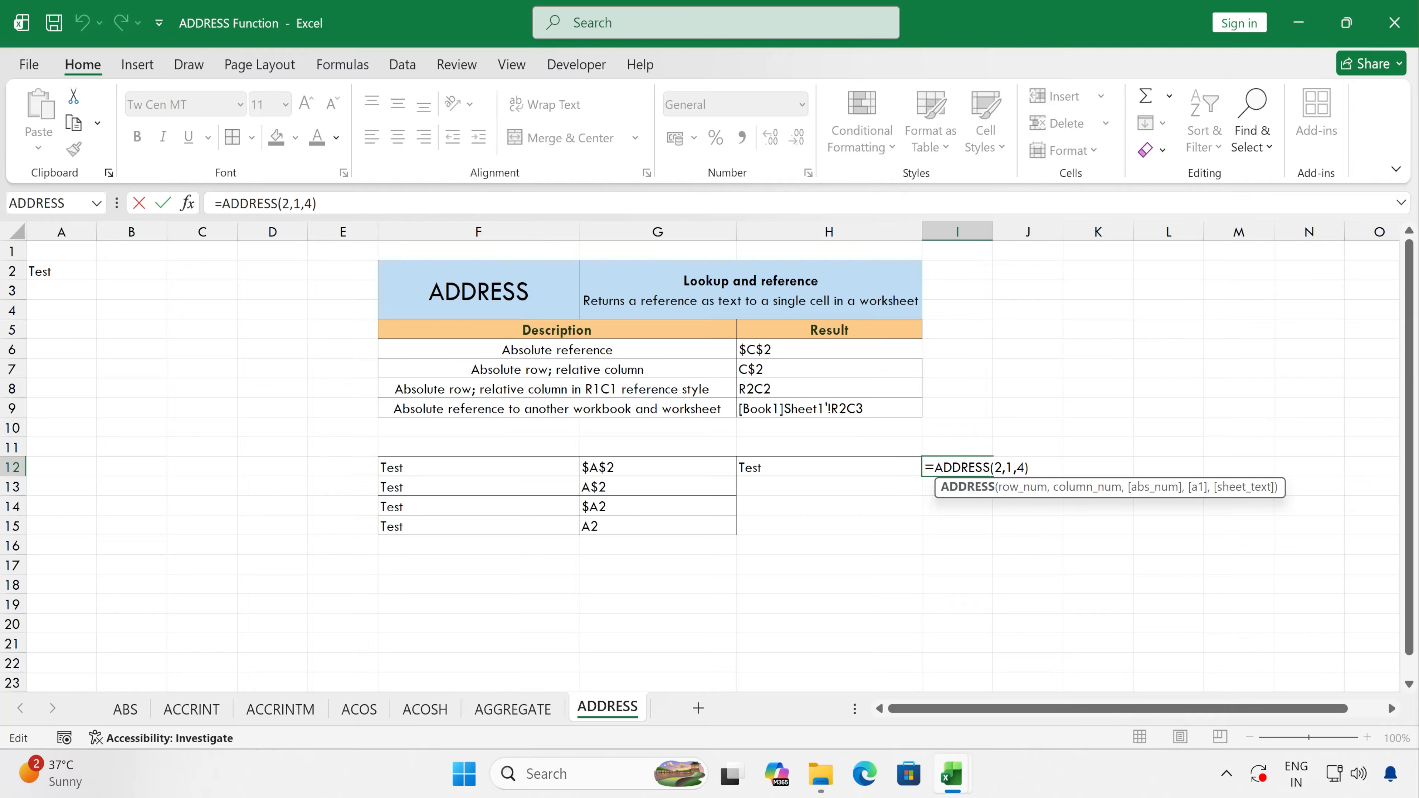
{"action": "key", "text": "BackSpace"}
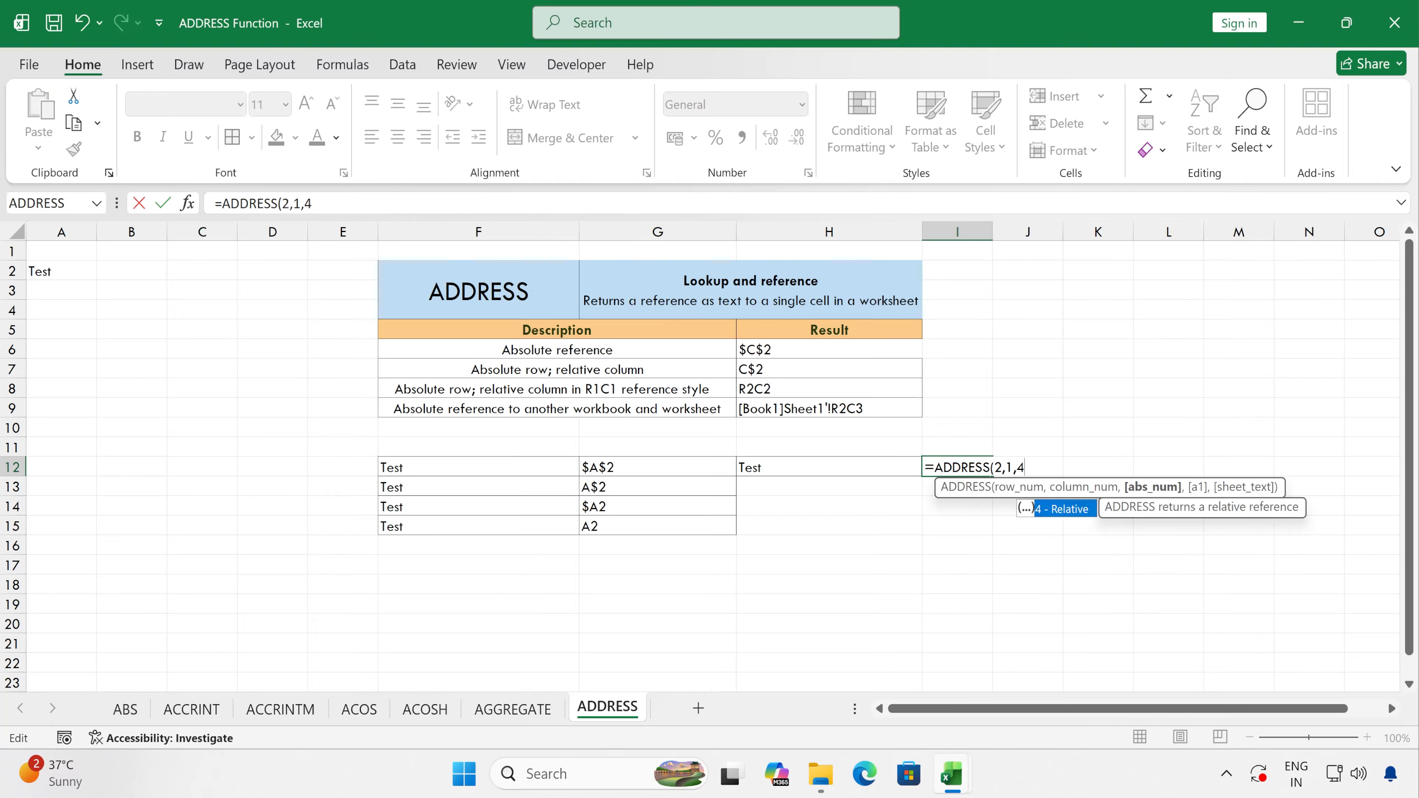
{"action": "type", "text": ","}
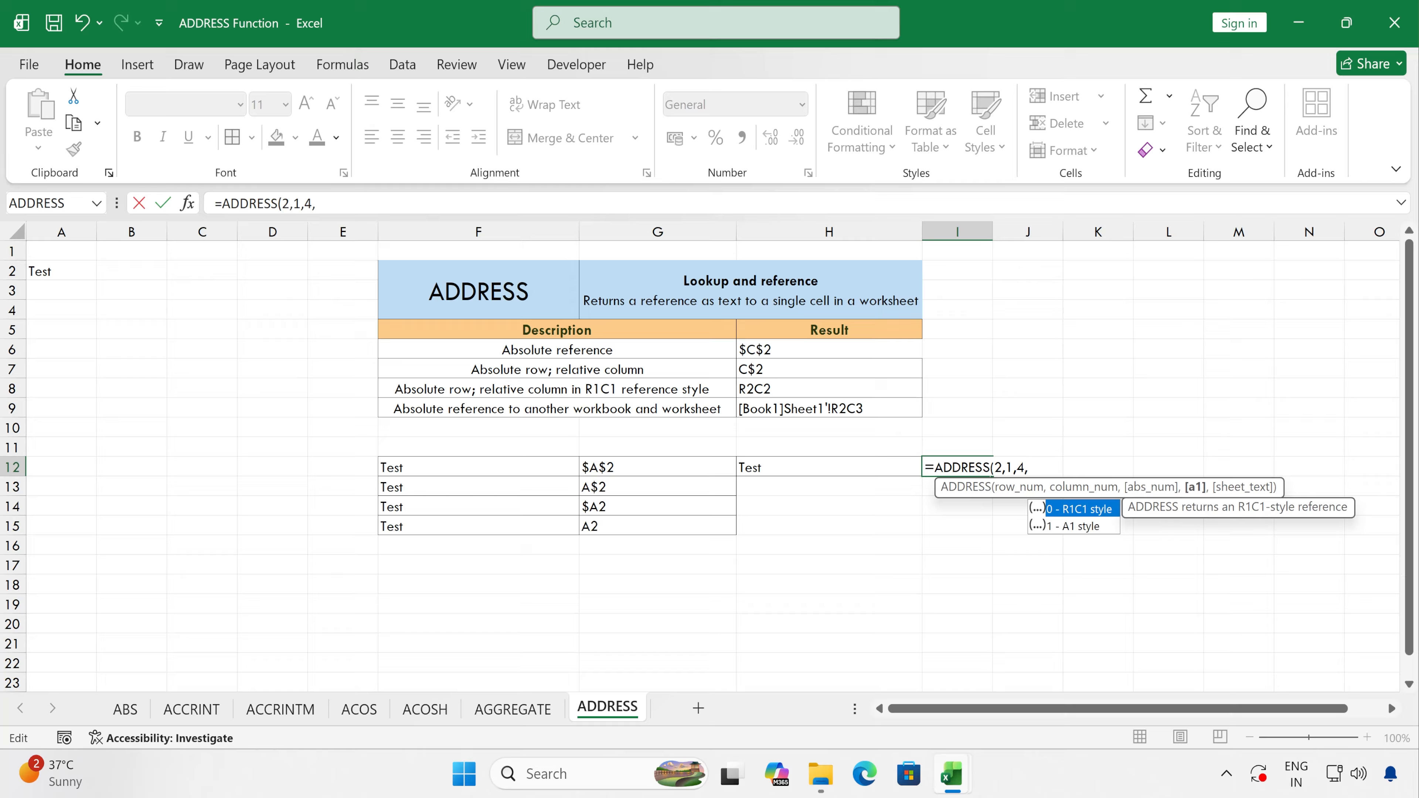
{"action": "double_click", "coordinate": [1082, 509]}
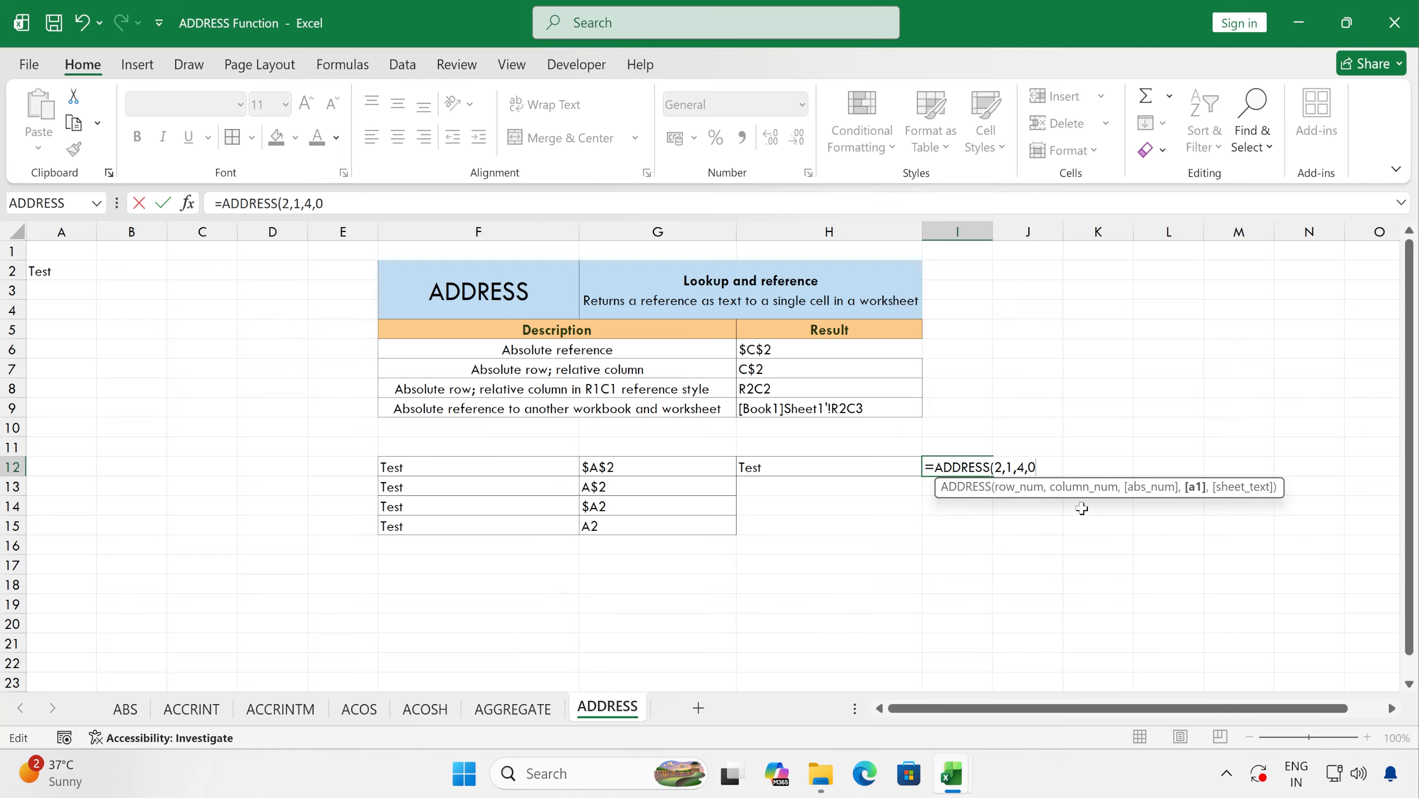
{"action": "key", "text": "Return"}
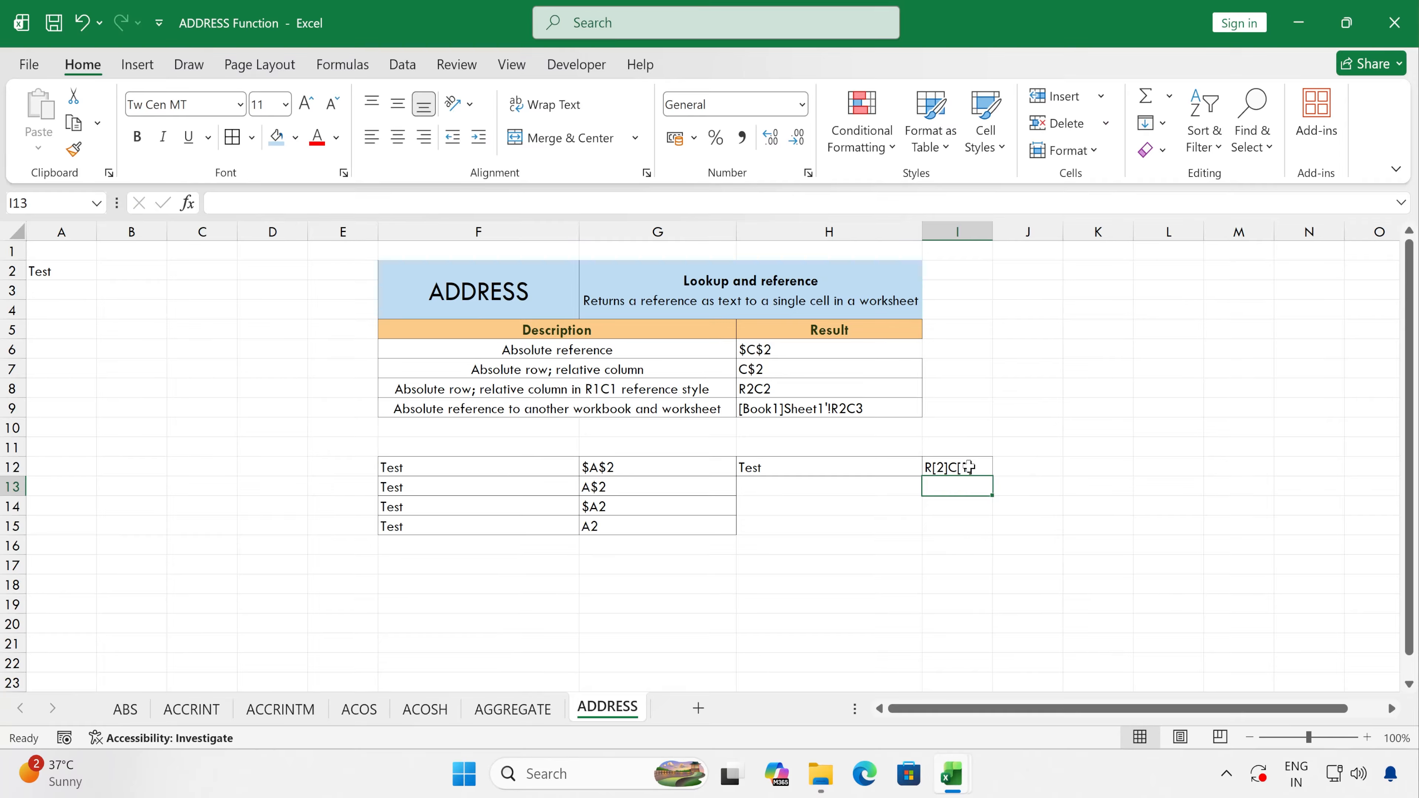
{"action": "left_click", "coordinate": [941, 470]}
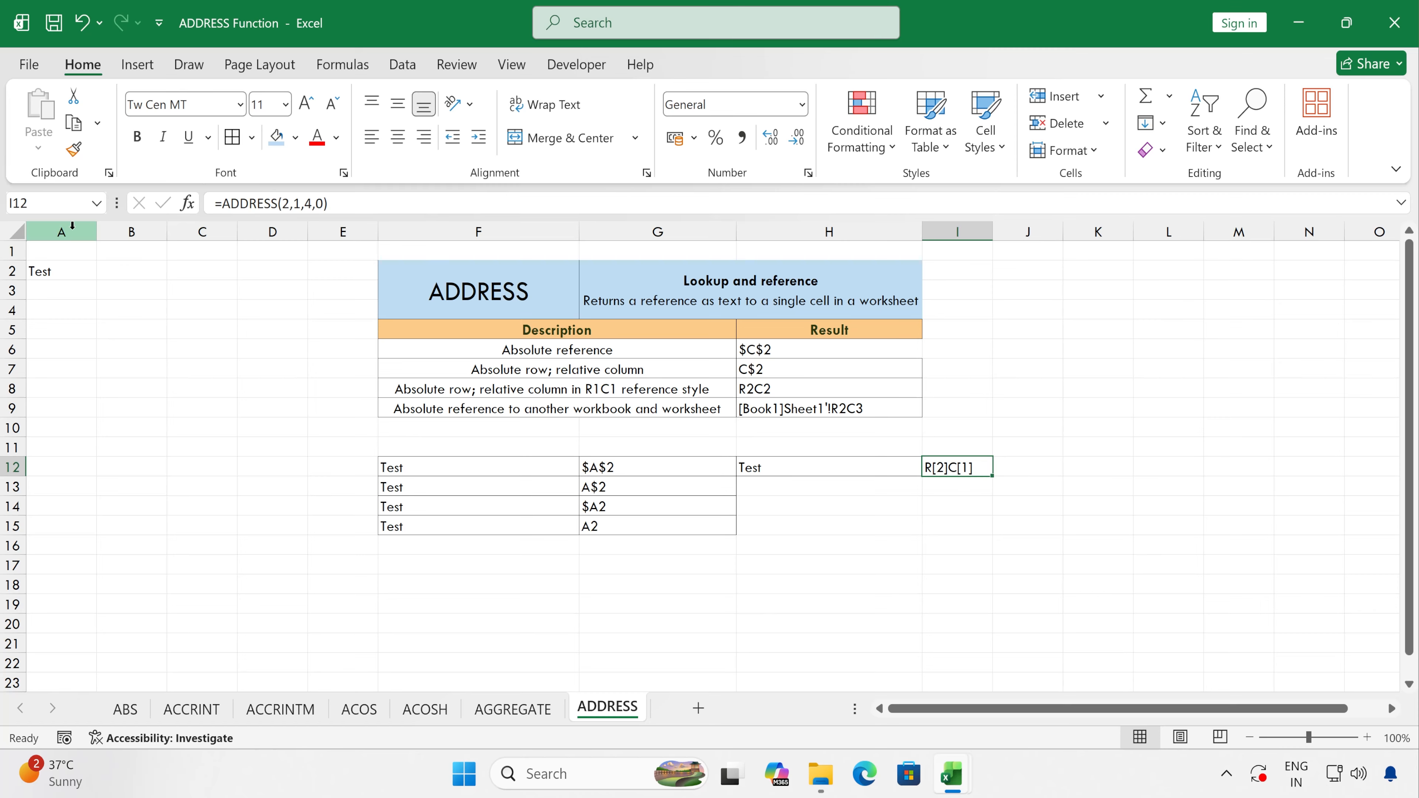
{"action": "left_click", "coordinate": [11, 271]}
{"action": "left_click", "coordinate": [66, 227]}
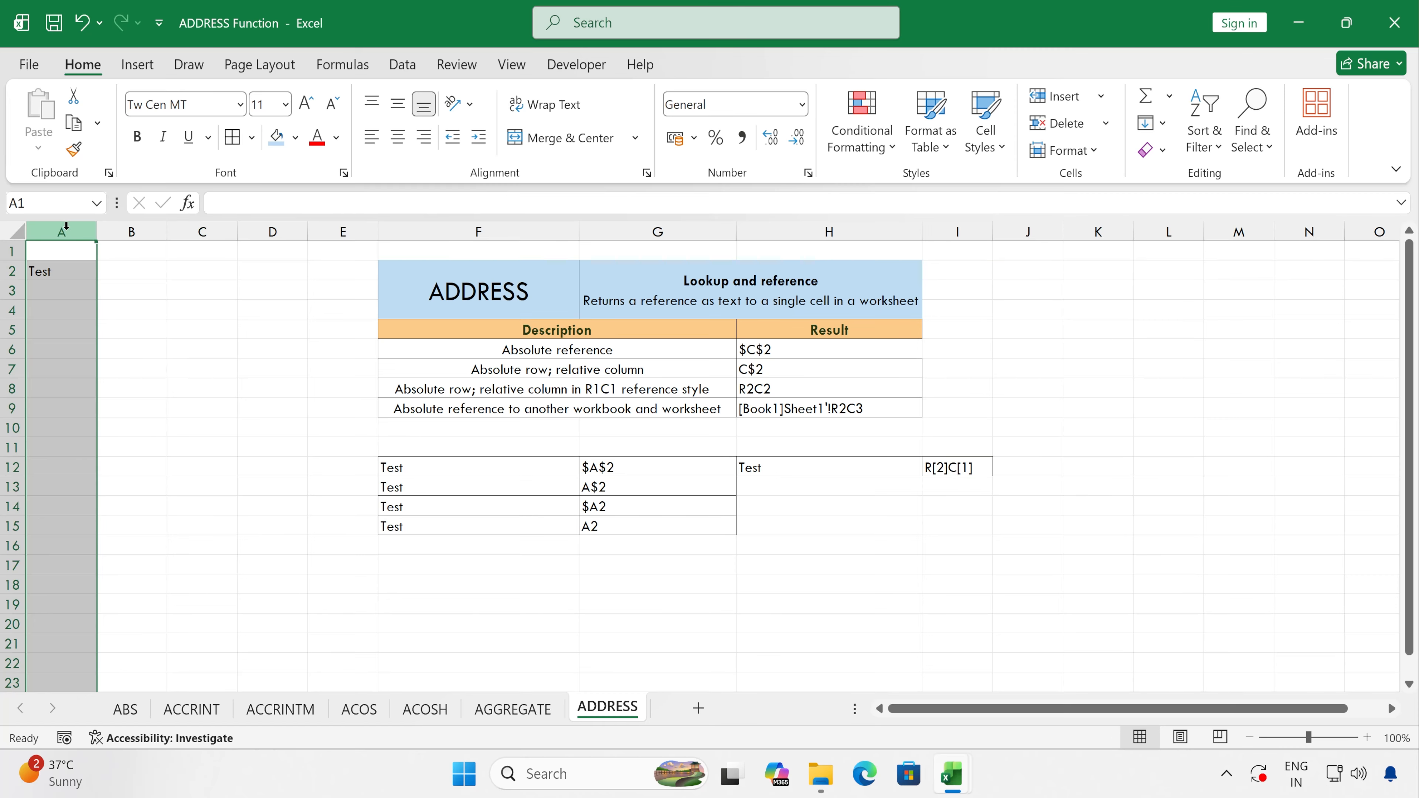
{"action": "left_click", "coordinate": [964, 468]}
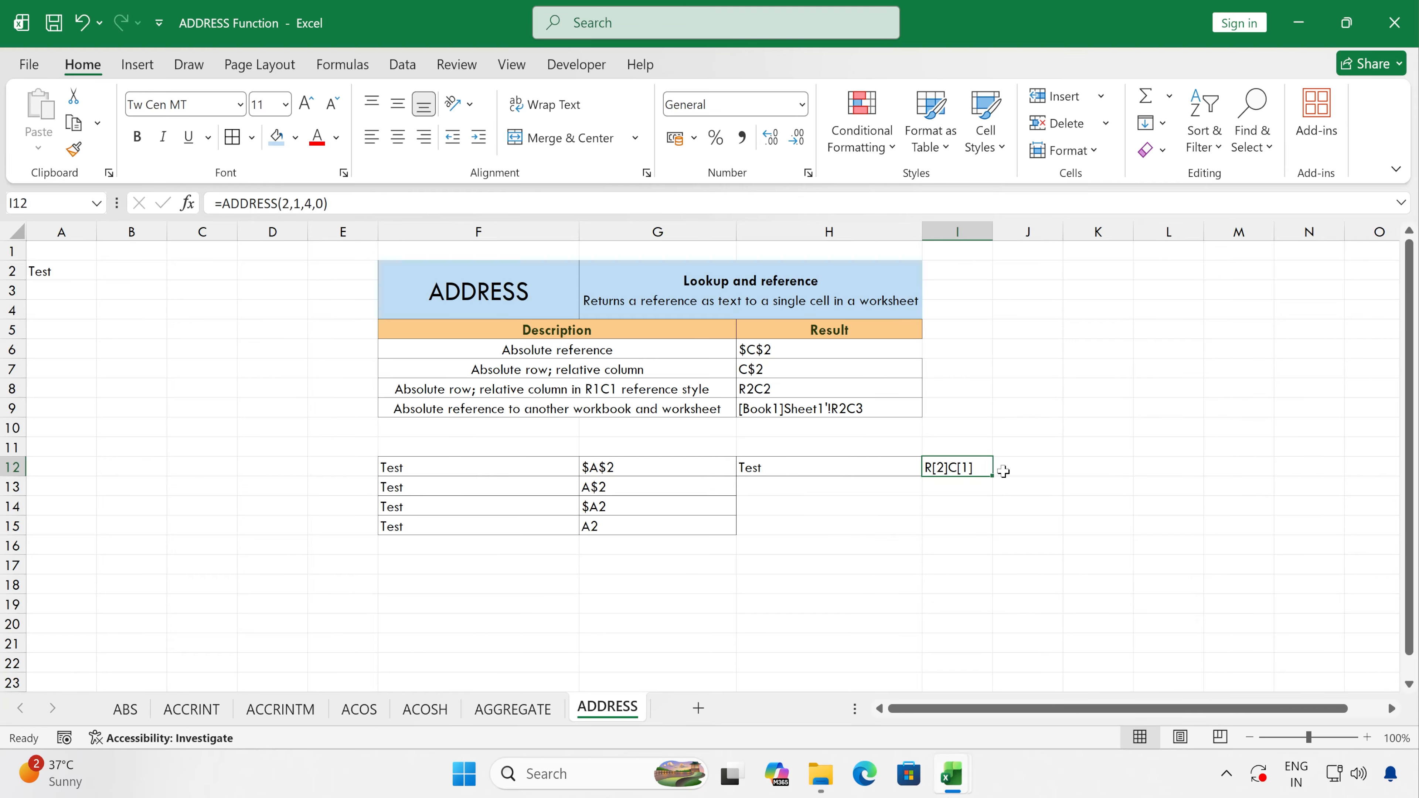
Enter the label Test in H13 and fill the ADDRESS formula from I12 down into I13
{"action": "left_click", "coordinate": [867, 486]}
{"action": "type", "text": "Test"}
{"action": "left_click", "coordinate": [965, 486]}
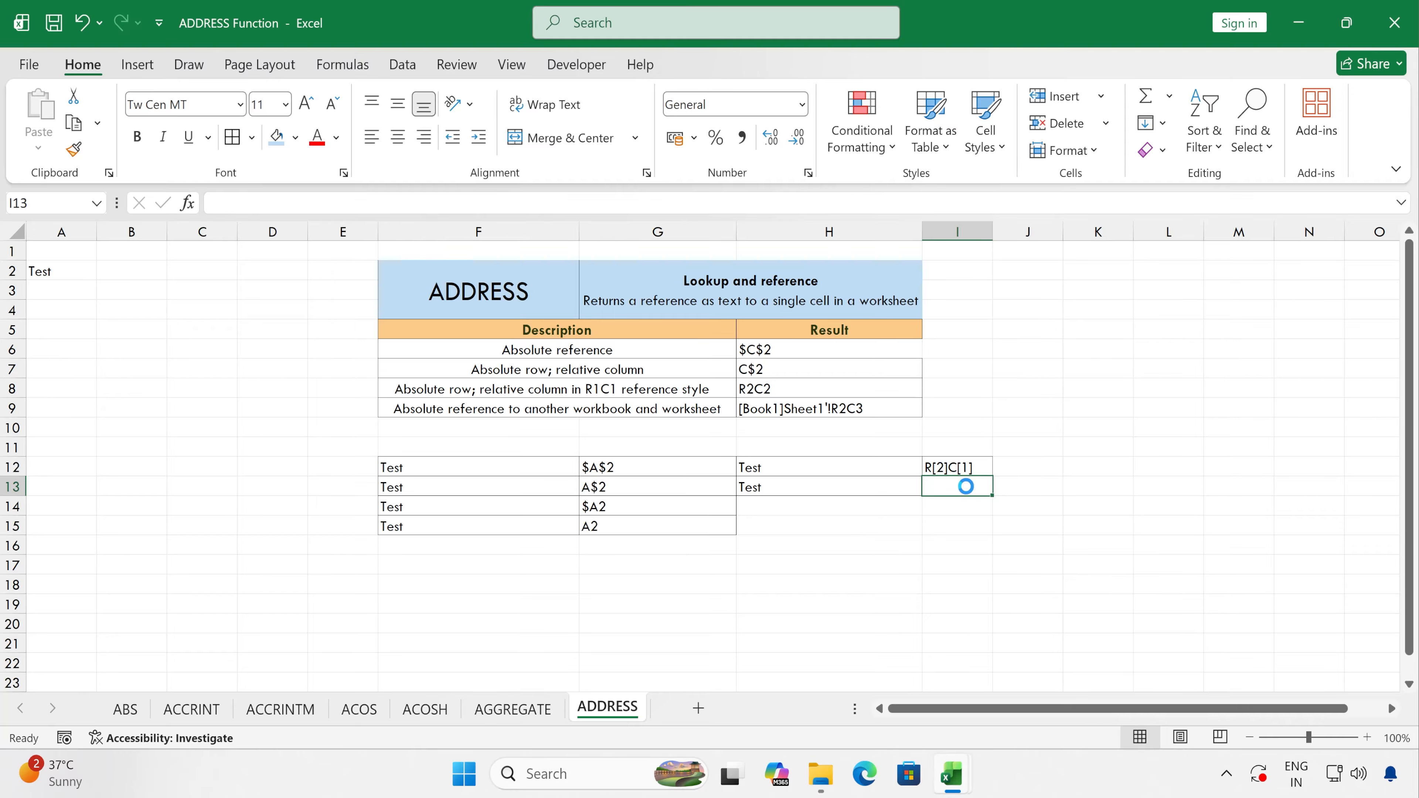
{"action": "key", "text": "ctrl+d"}
Change the reference style in I13's ADDRESS formula to 1 - A1 style and compare the result with G15
{"action": "key", "text": "F2"}
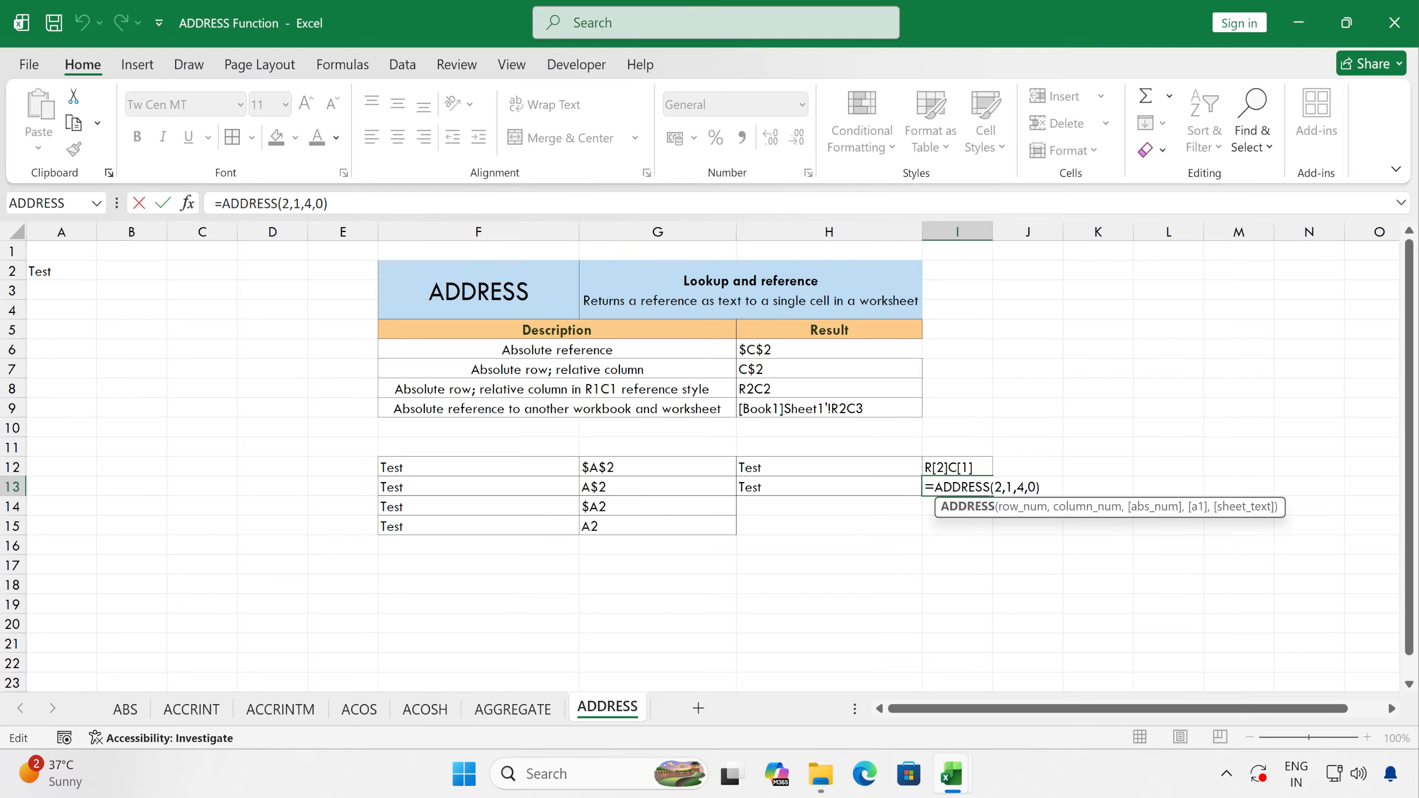
{"action": "double_click", "coordinate": [1031, 487]}
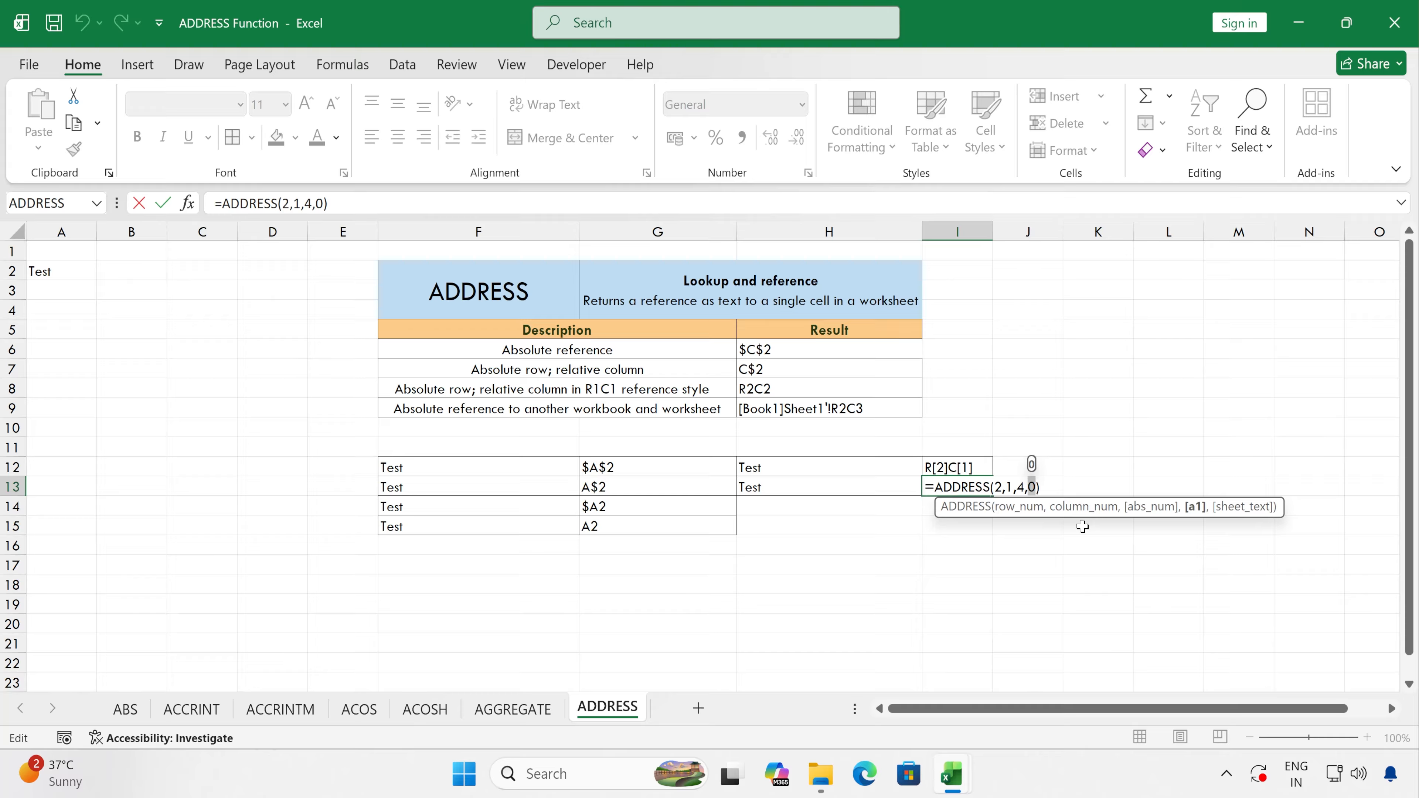
{"action": "type", "text": "1"}
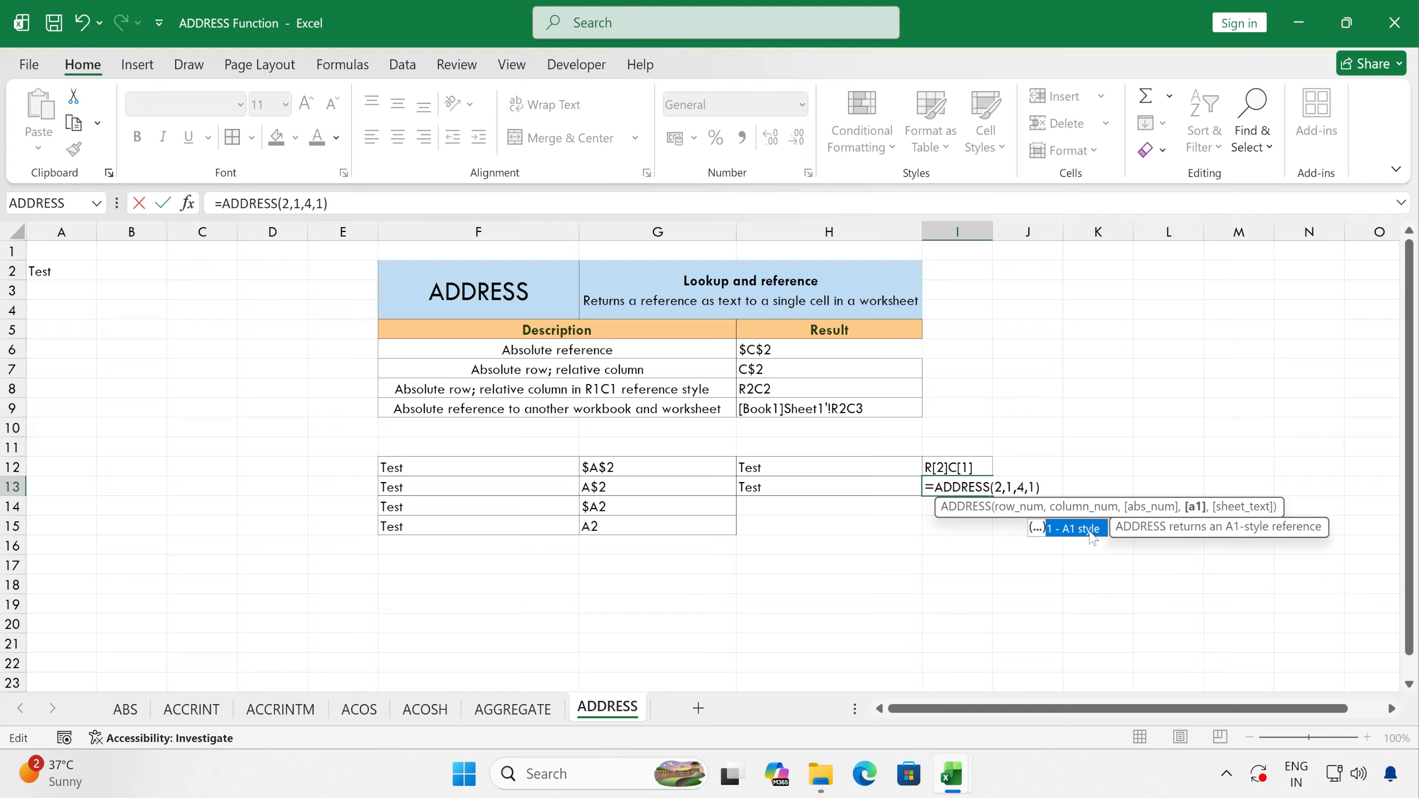
{"action": "double_click", "coordinate": [1089, 531]}
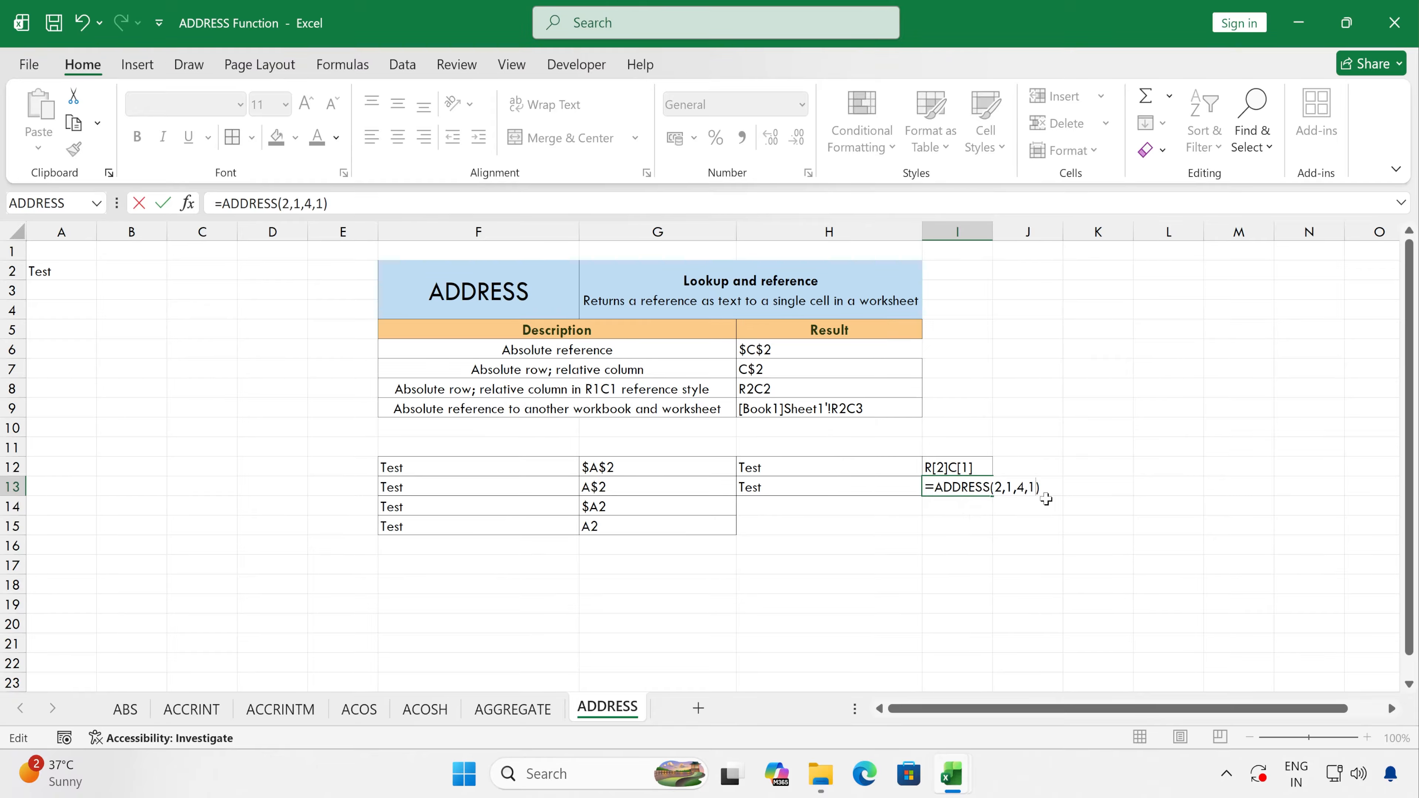
{"action": "key", "text": "Return"}
{"action": "left_click", "coordinate": [949, 487]}
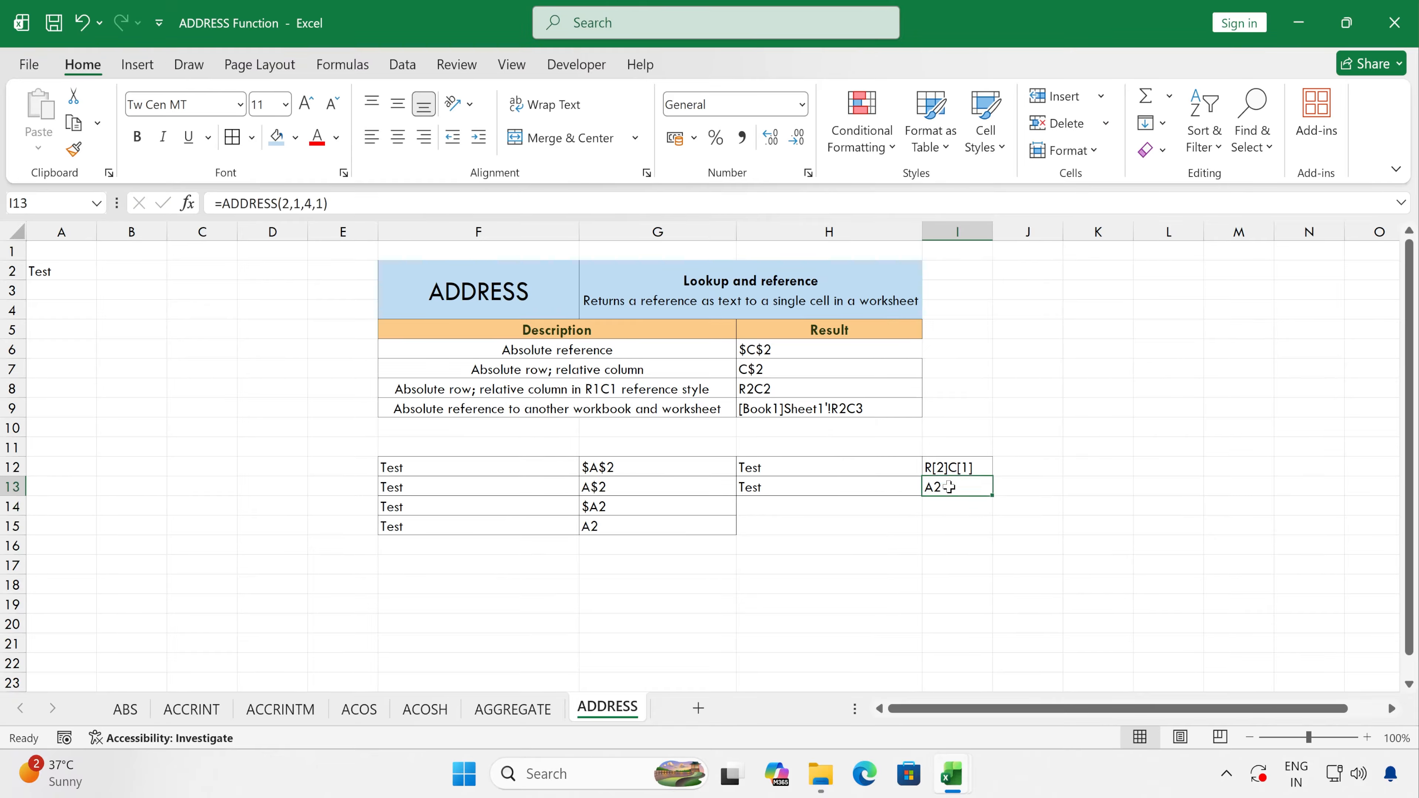
{"action": "left_click", "coordinate": [662, 527]}
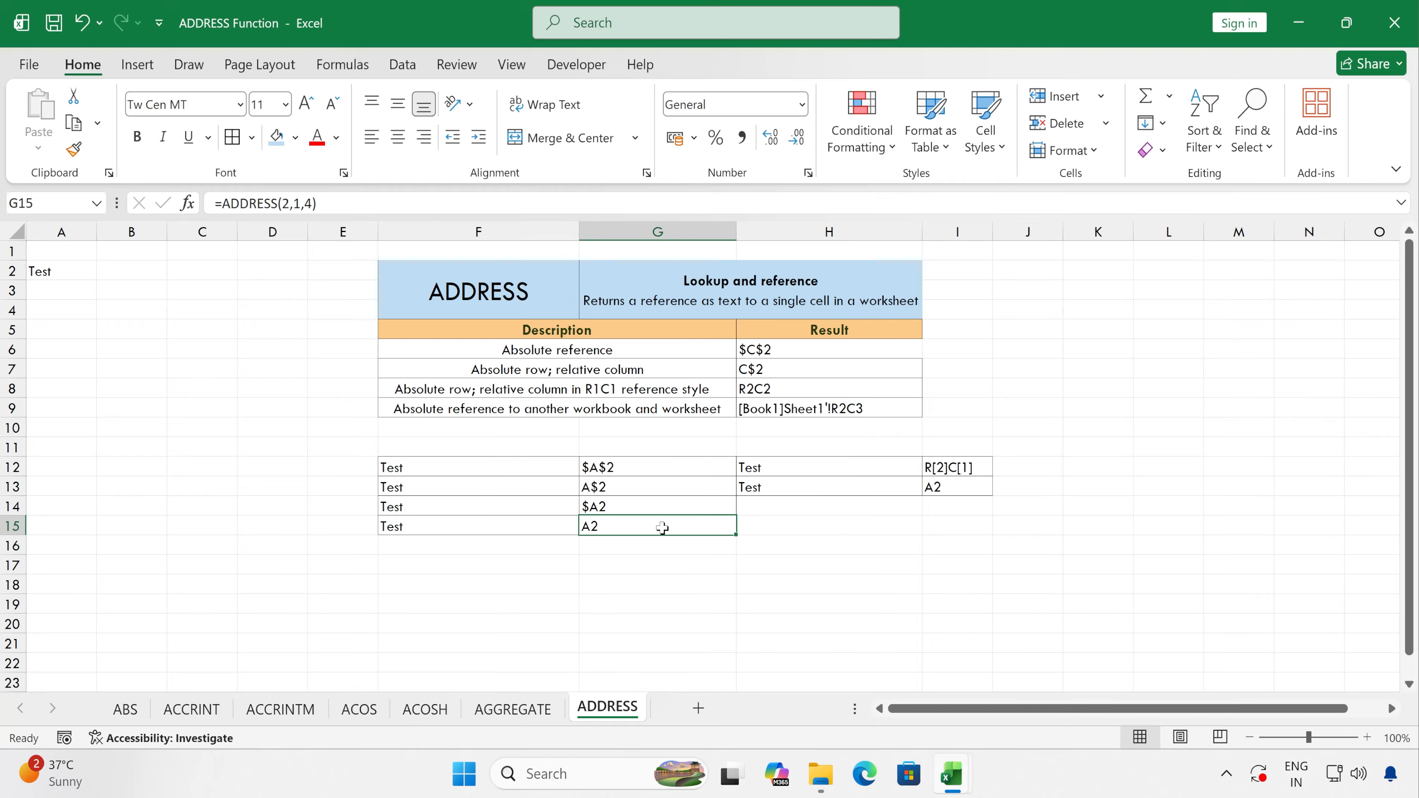
{"action": "left_click", "coordinate": [933, 488], "text": "ctrl"}
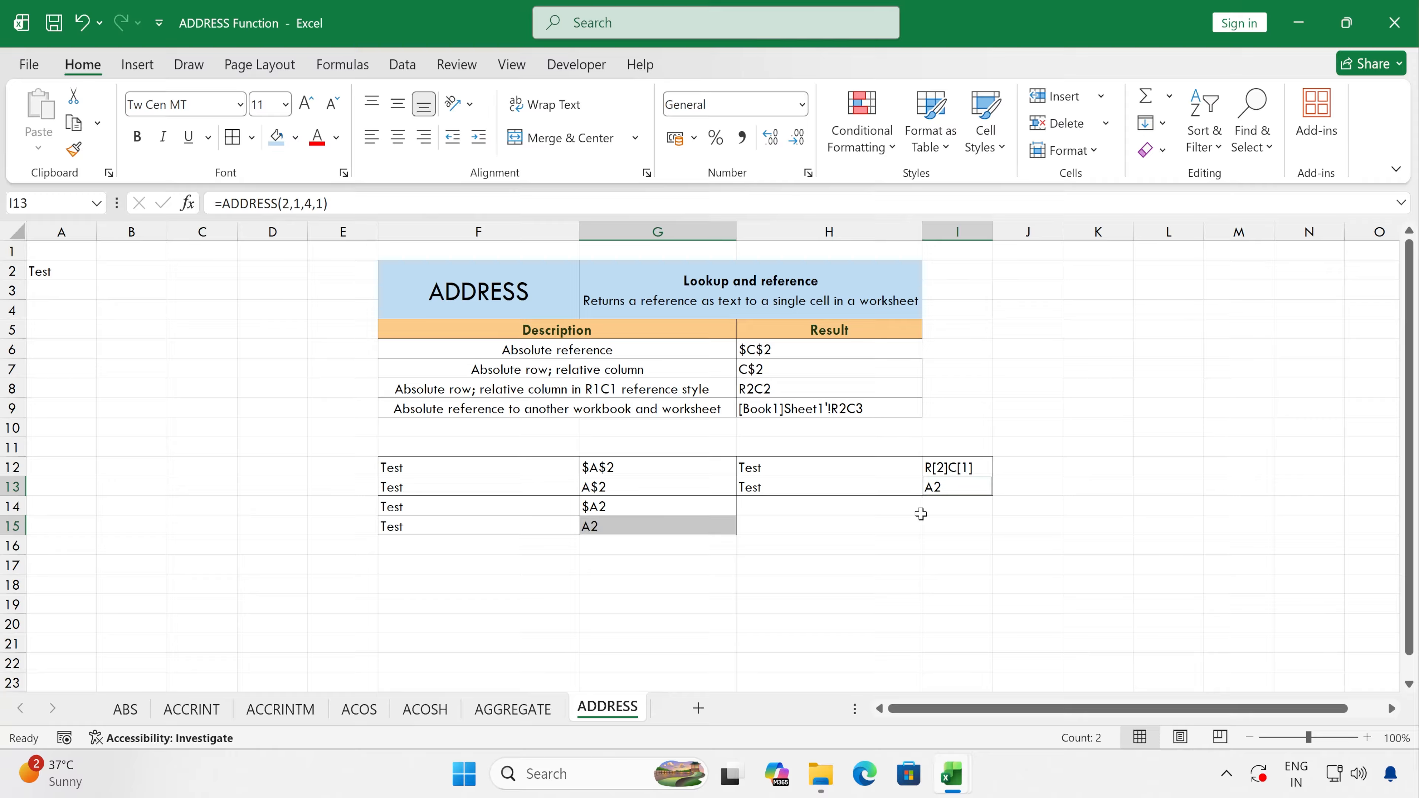
{"action": "left_click", "coordinate": [921, 514]}
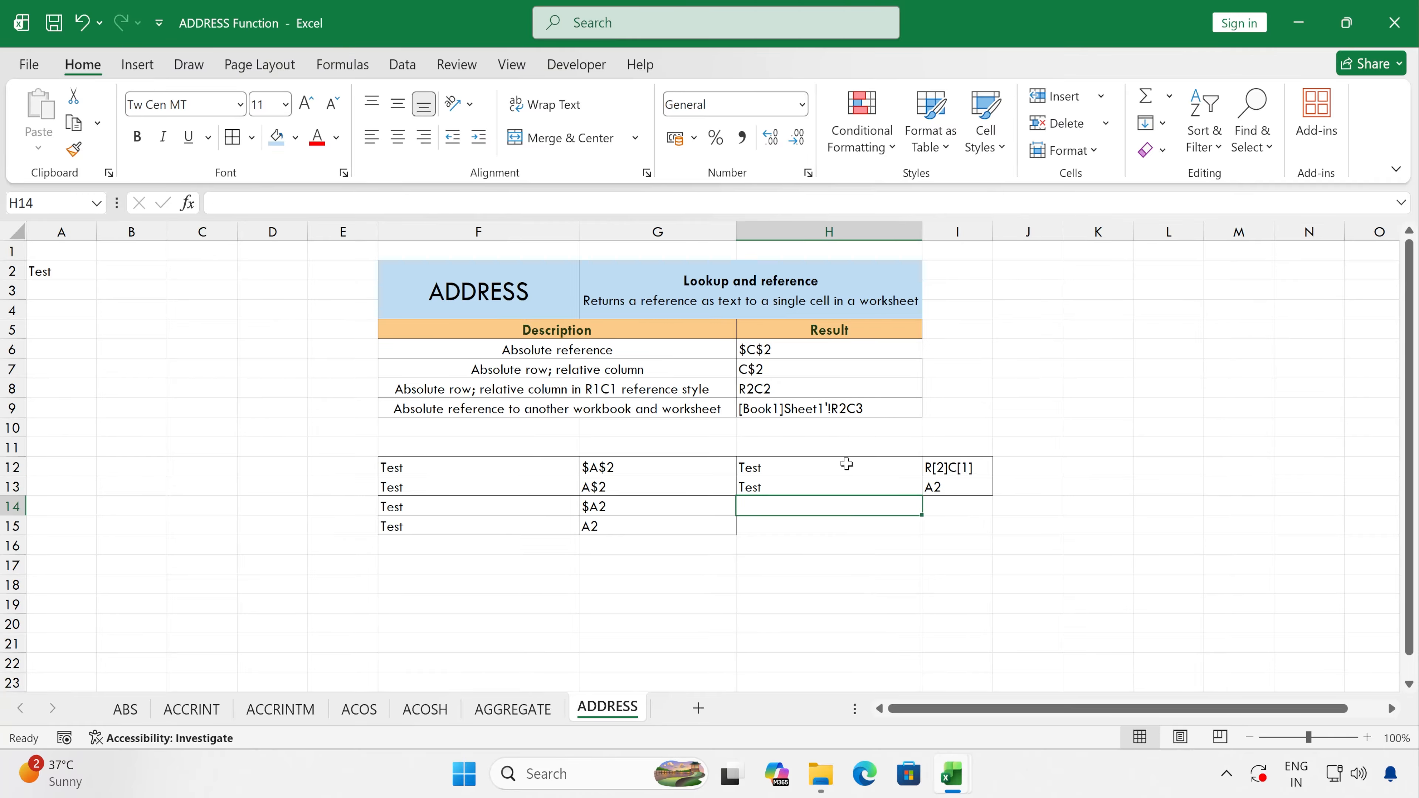
Copy the two reference-style examples in H12:I13 to the range starting at F17
{"action": "left_click_drag", "start_coordinate": [846, 467], "coordinate": [940, 487]}
{"action": "key", "text": "ctrl+c"}
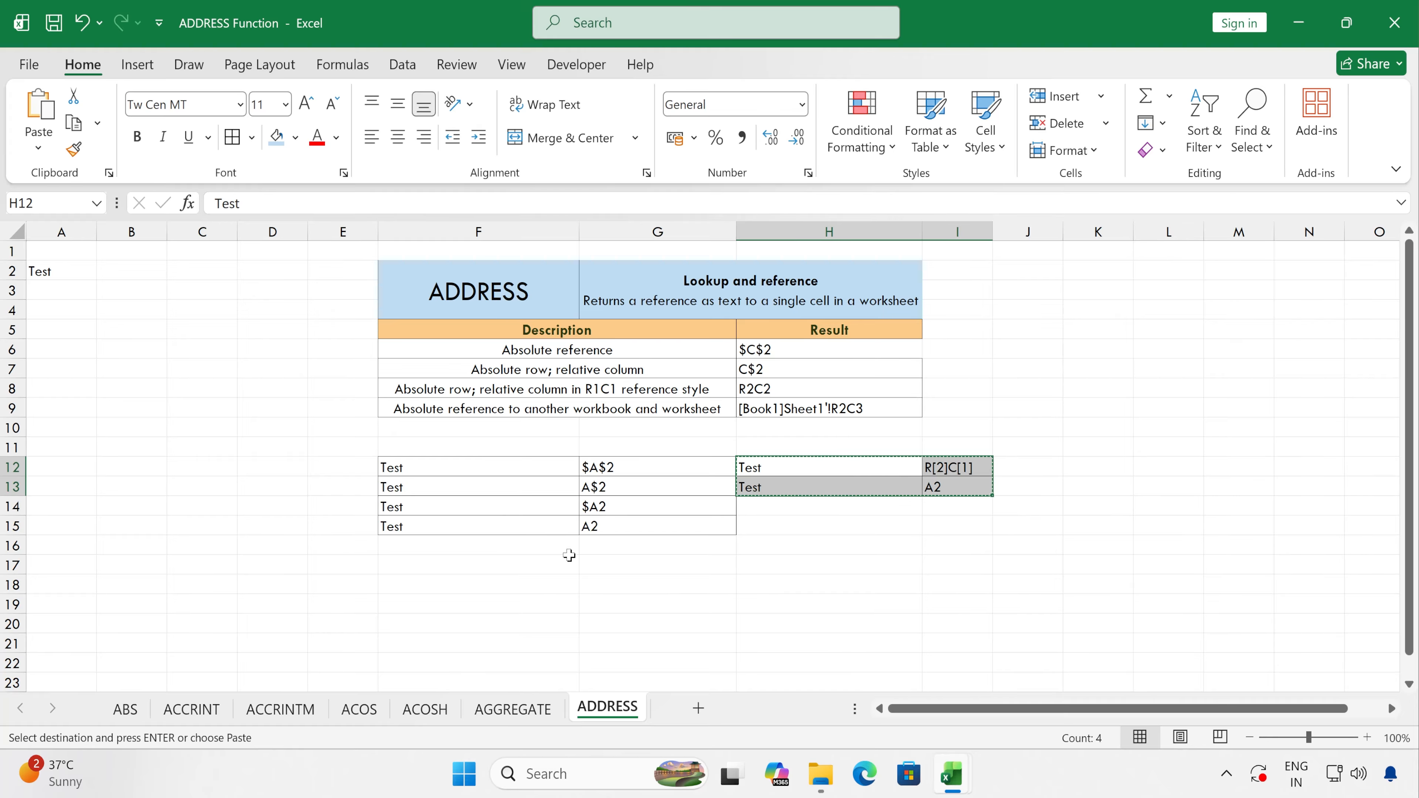
{"action": "left_click", "coordinate": [491, 562]}
{"action": "key", "text": "ctrl+v"}
Clear I13 and copy the A1-style ADDRESS formula from G18 into I12
{"action": "left_click", "coordinate": [943, 488]}
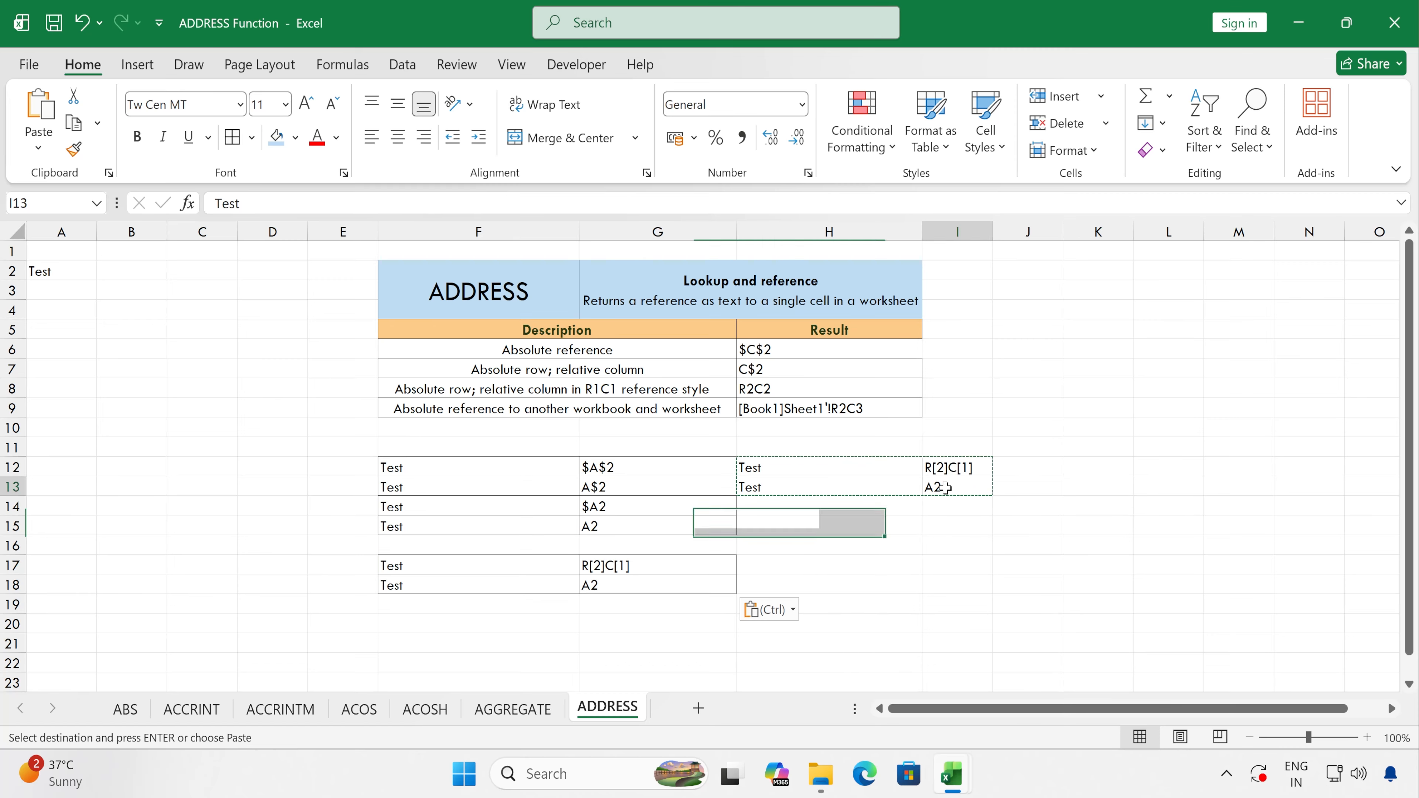
{"action": "key", "text": "Delete"}
{"action": "left_click", "coordinate": [960, 464]}
{"action": "key", "text": "ctrl+v"}
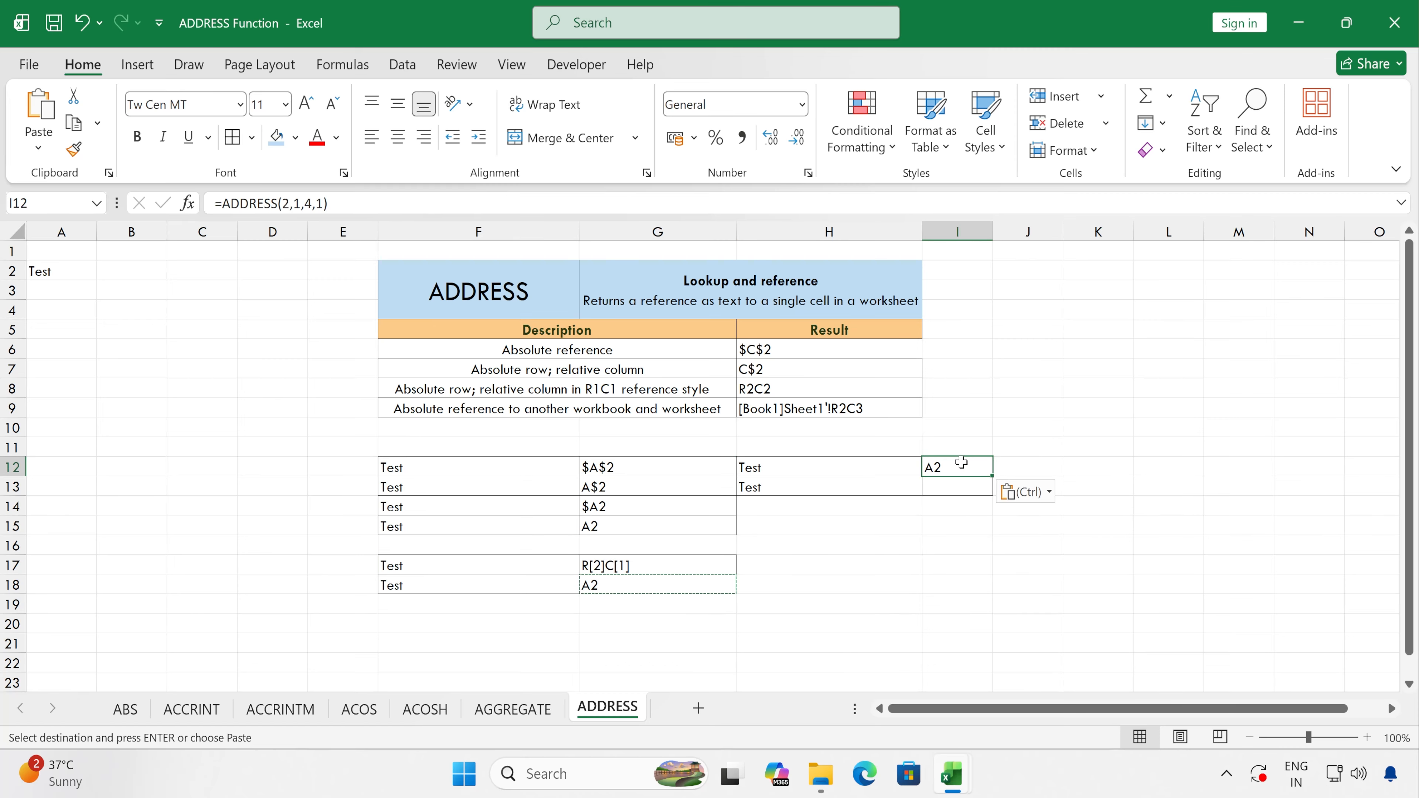
Add cell A14 of the AGGREGATE sheet as the sheet_text argument of the ADDRESS formula in I12
{"action": "double_click", "coordinate": [961, 464]}
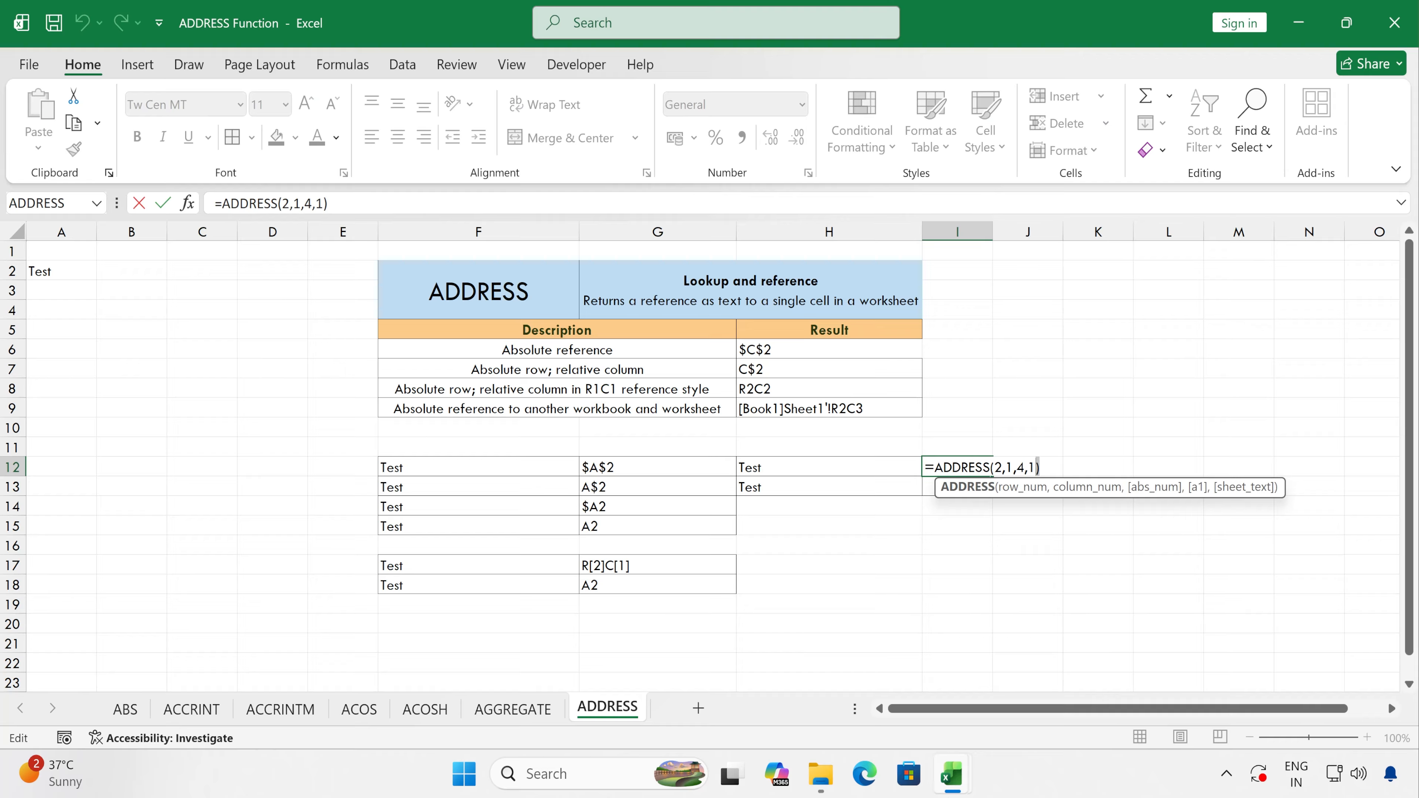
{"action": "key", "text": "BackSpace"}
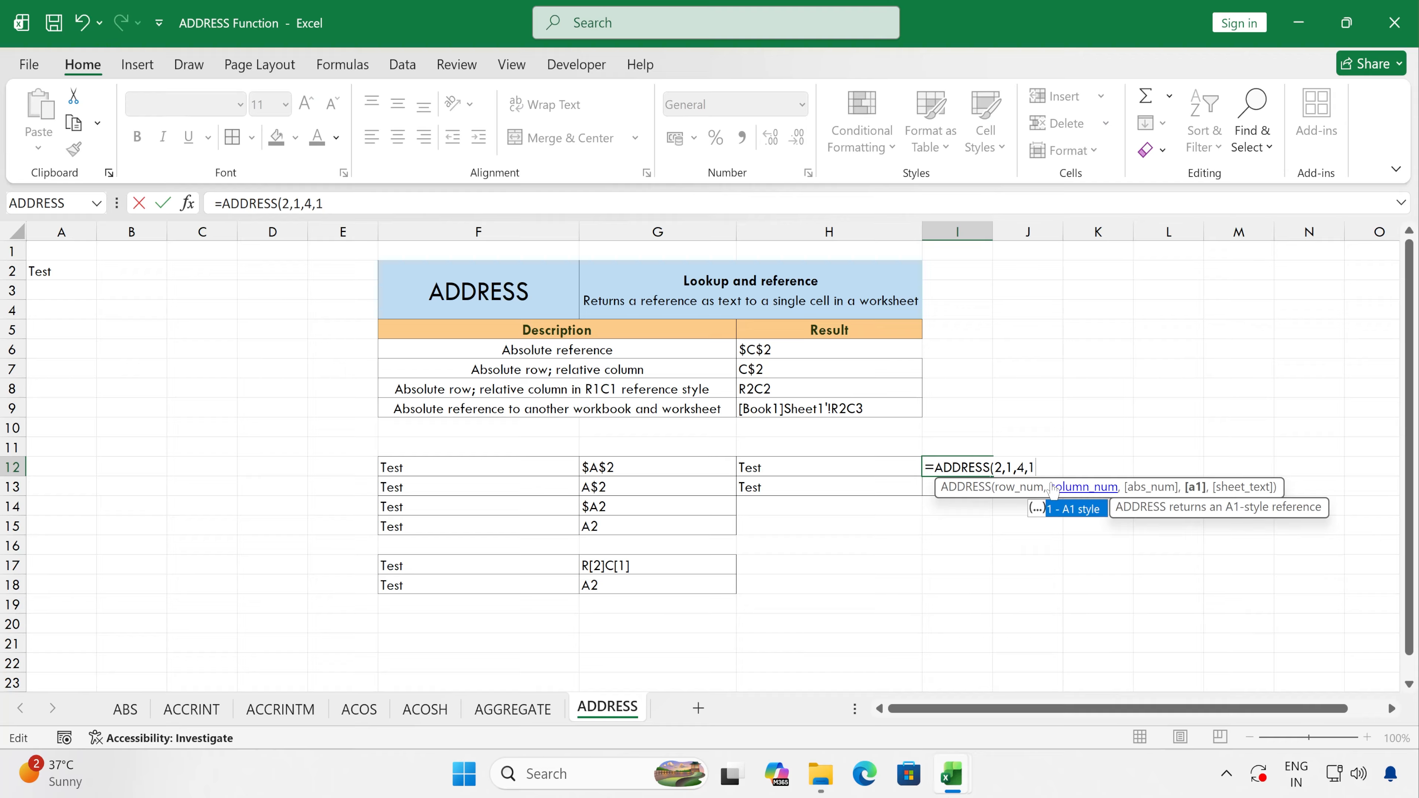
{"action": "type", "text": ","}
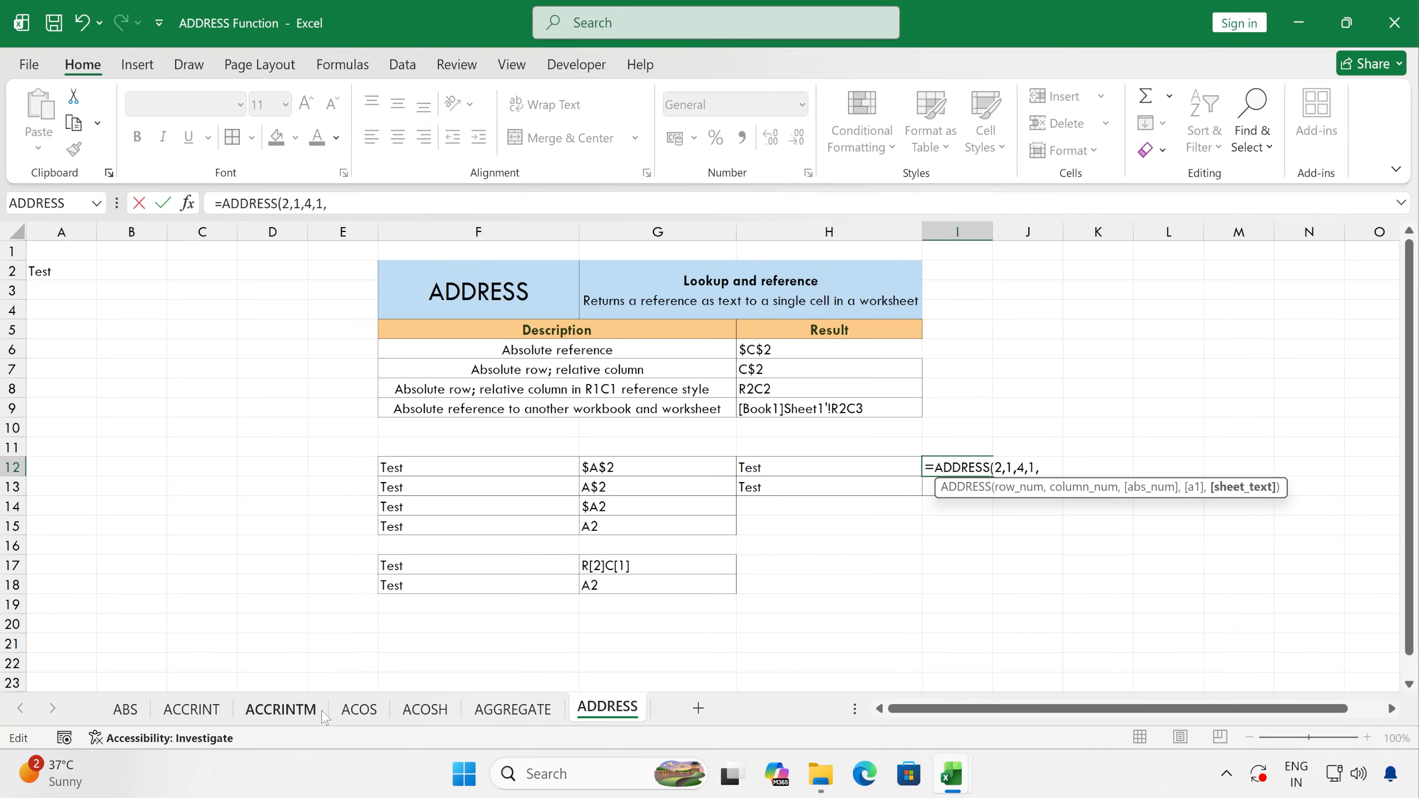
{"action": "left_click", "coordinate": [513, 709]}
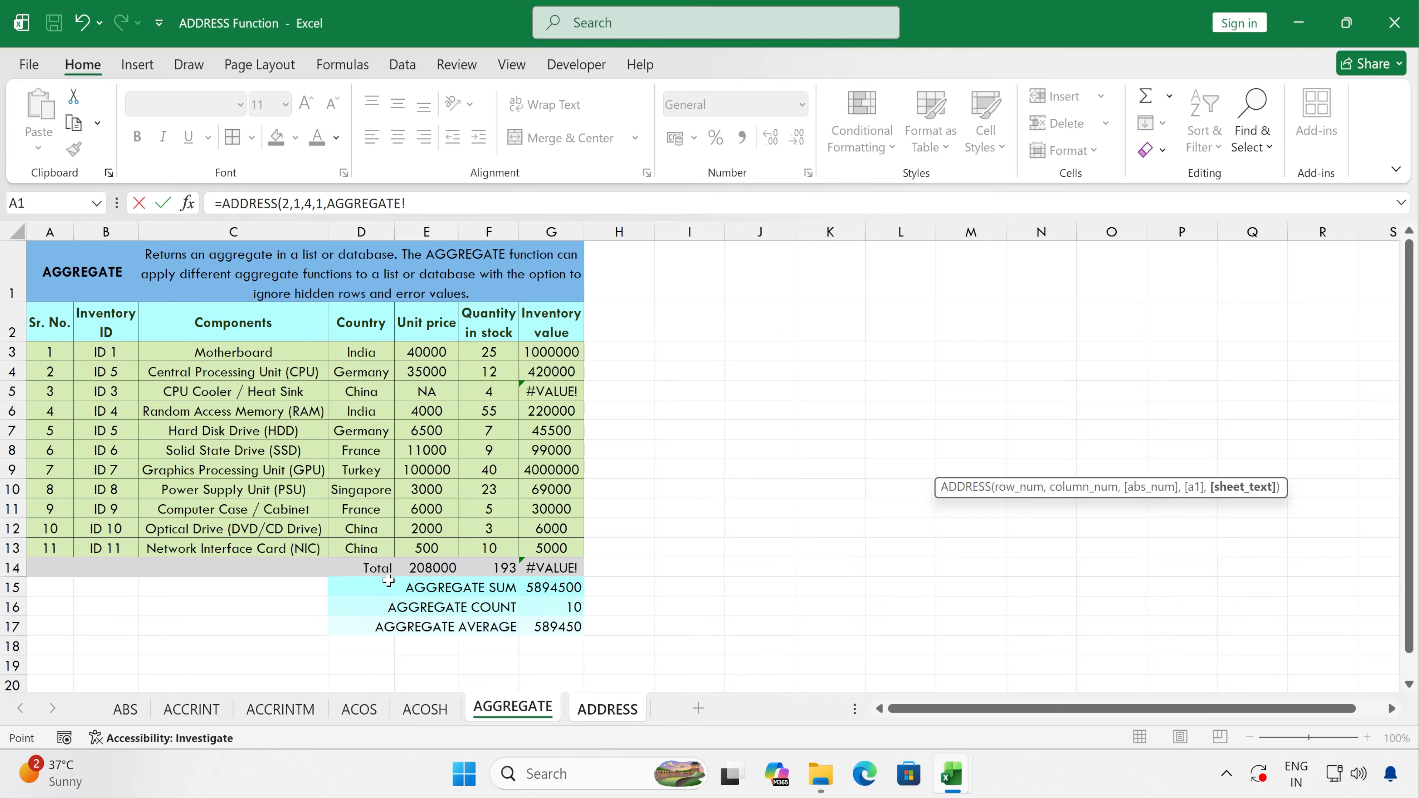
{"action": "left_click", "coordinate": [370, 569]}
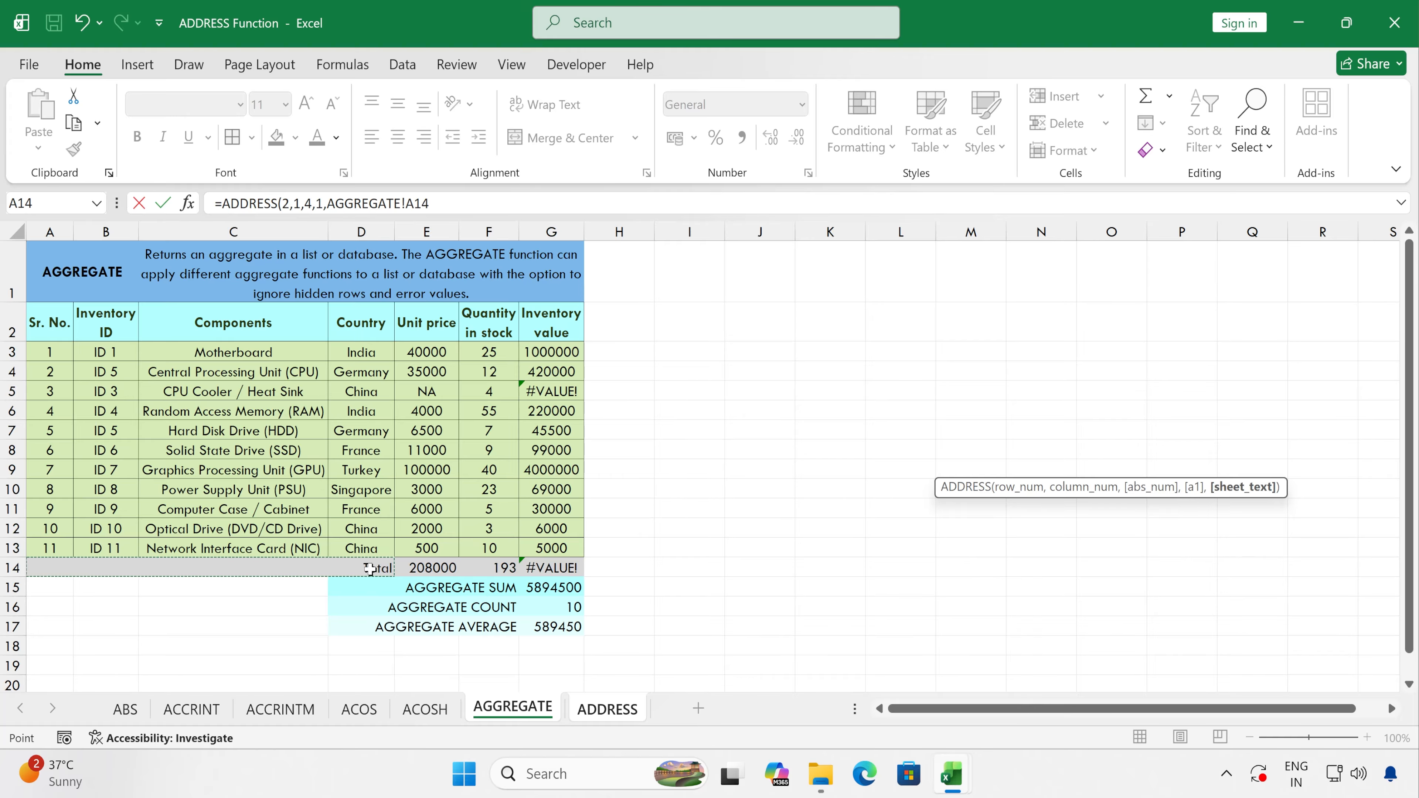
{"action": "type", "text": ")"}
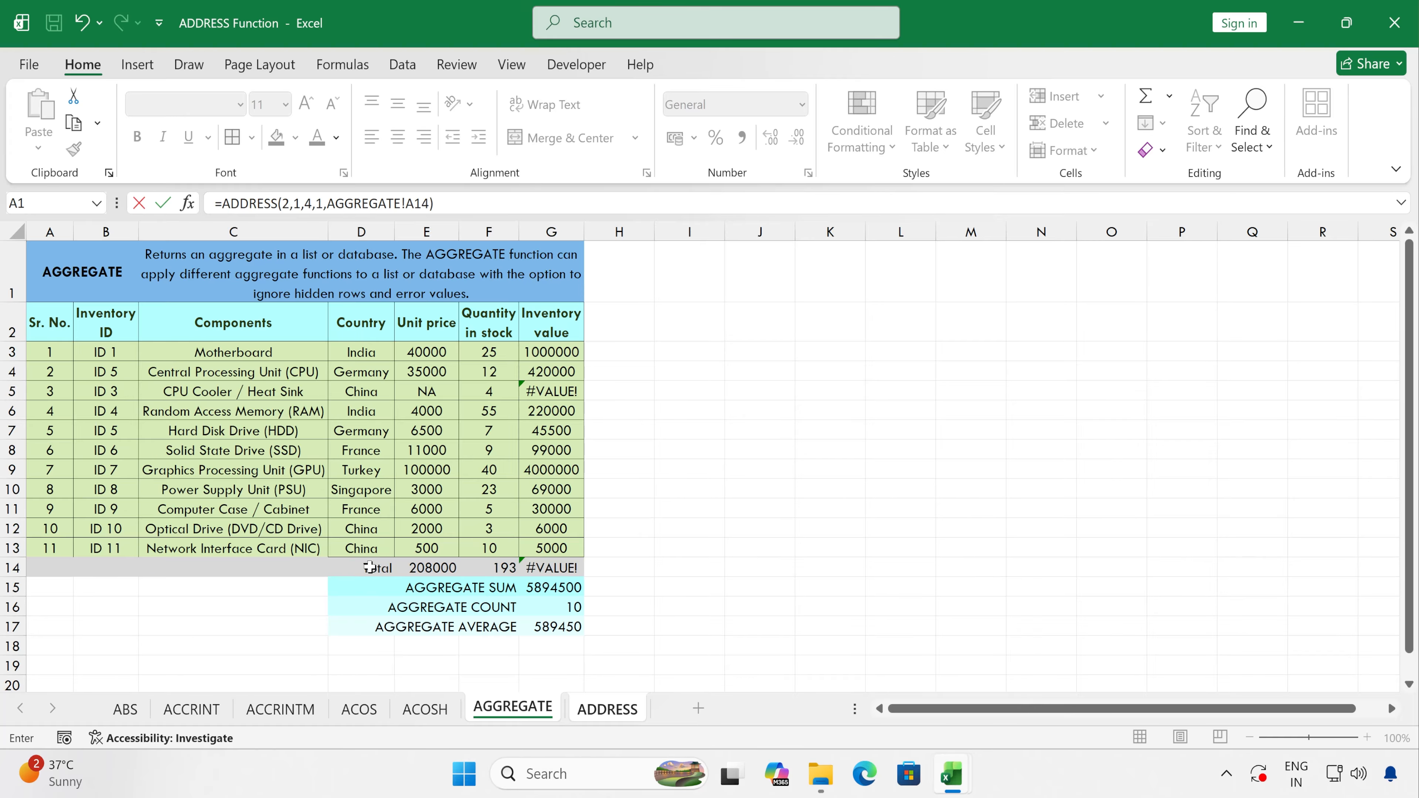
{"action": "key", "text": "Return"}
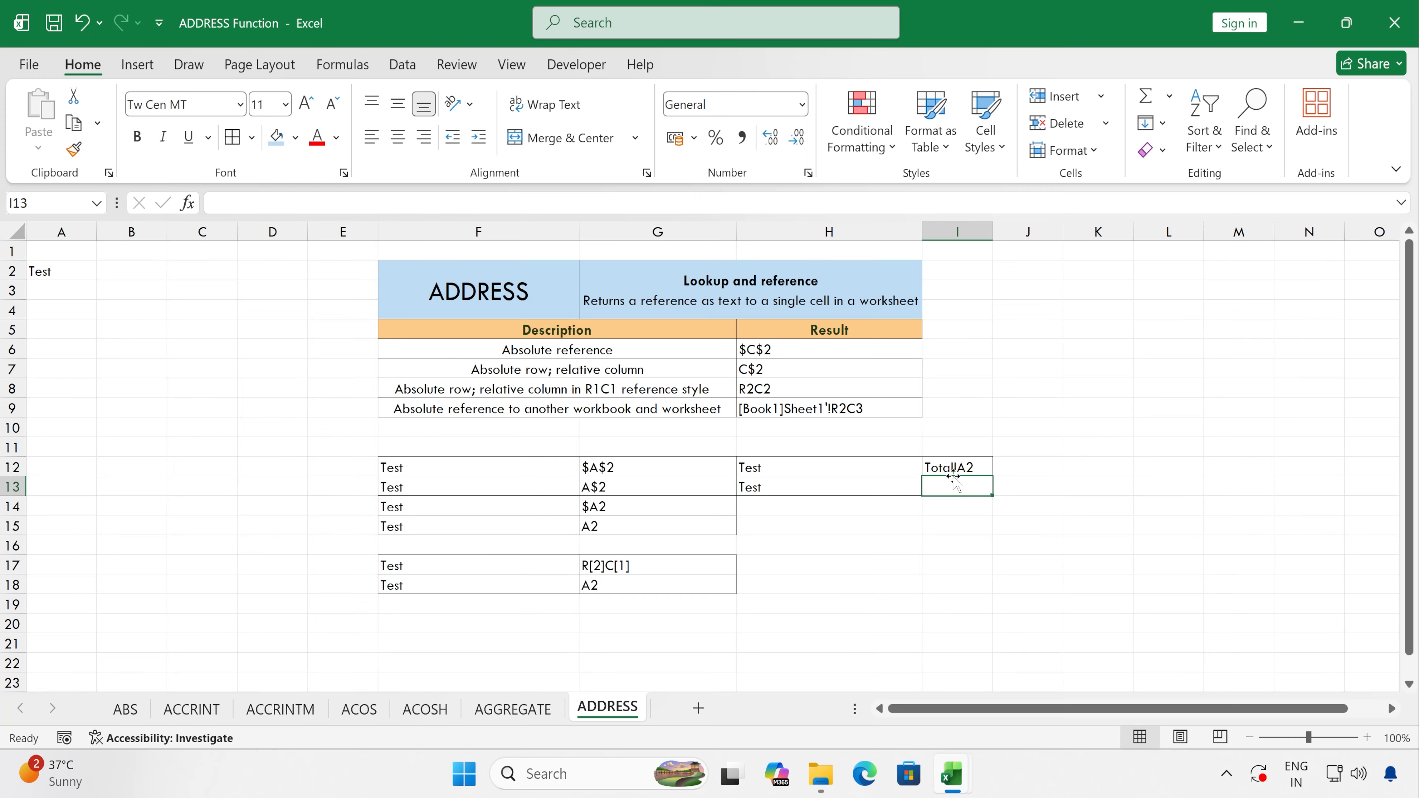
Examine the sheet name and cell reference inside the sheet_text argument of I12's ADDRESS formula
{"action": "left_click", "coordinate": [960, 467]}
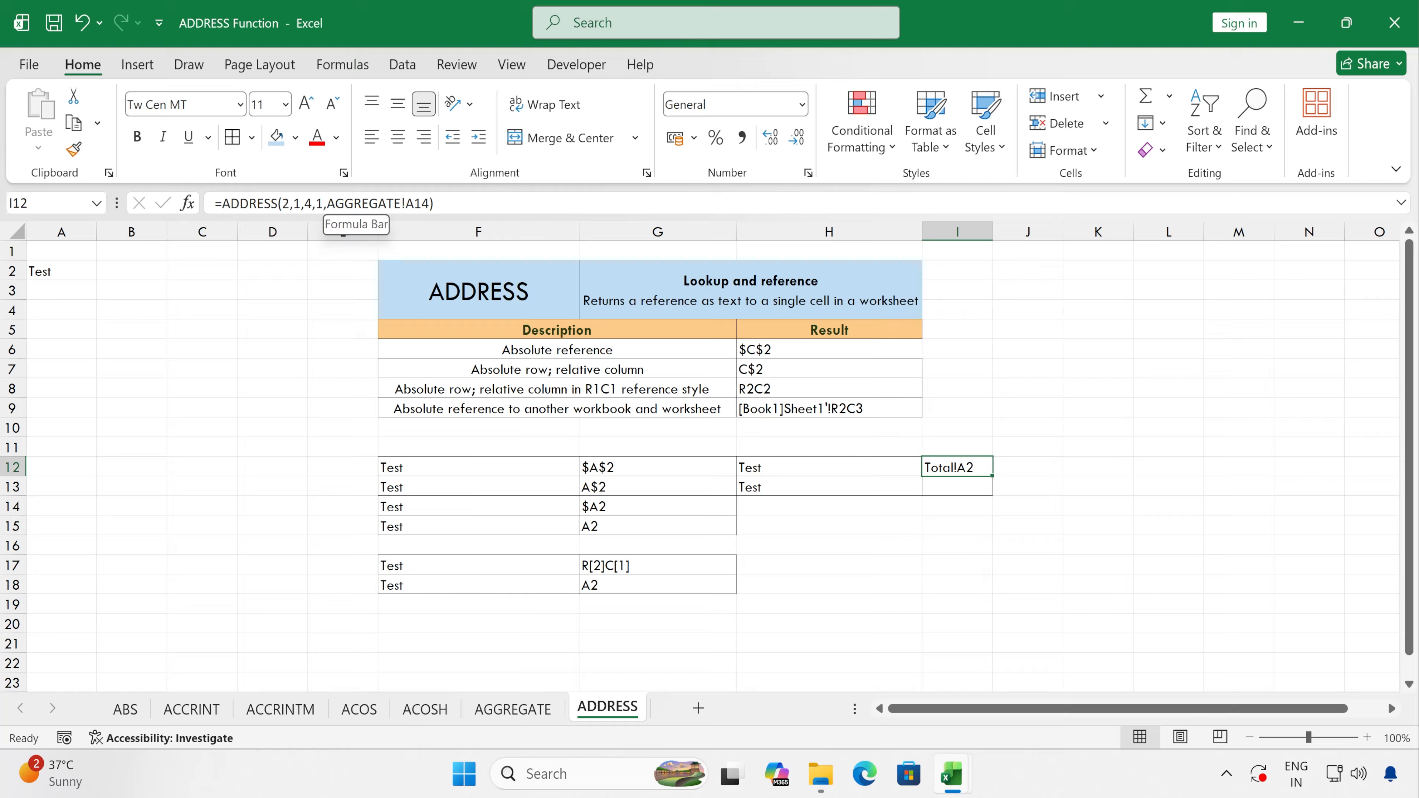
{"action": "left_click_drag", "start_coordinate": [327, 204], "coordinate": [430, 204]}
{"action": "left_click", "coordinate": [326, 203]}
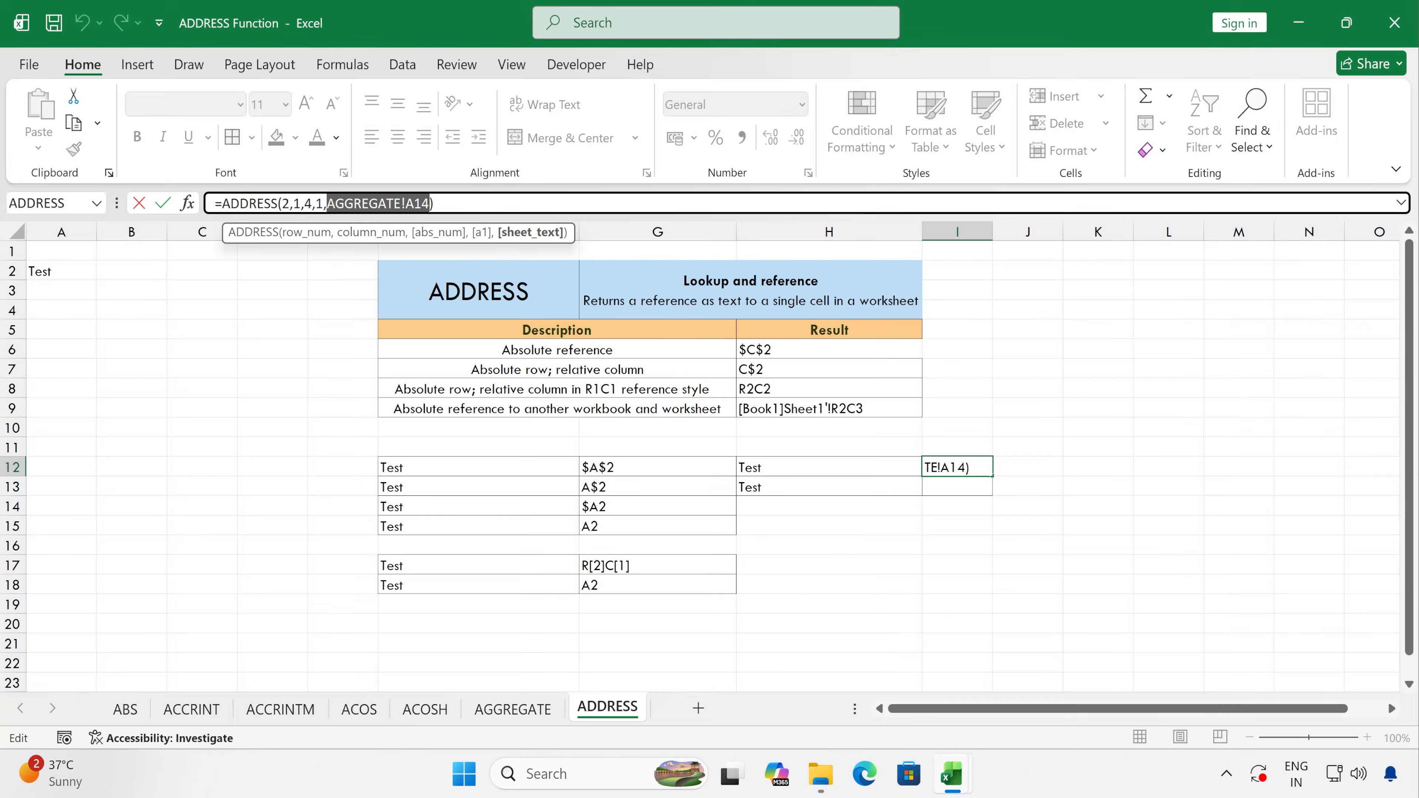
{"action": "double_click", "coordinate": [363, 204]}
{"action": "left_click", "coordinate": [363, 204]}
{"action": "left_click_drag", "start_coordinate": [406, 204], "coordinate": [431, 203]}
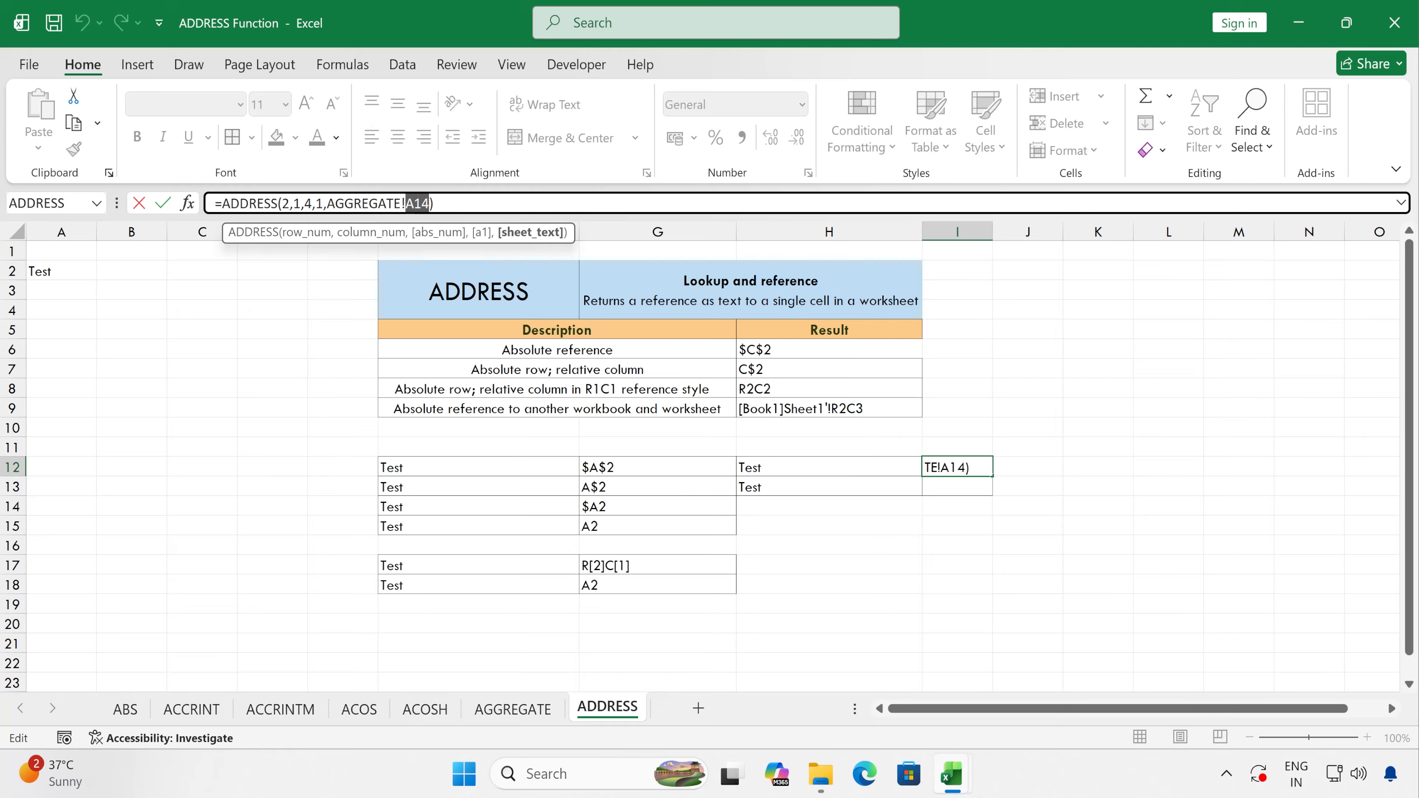
{"action": "left_click", "coordinate": [935, 509]}
{"action": "key", "text": "Return"}
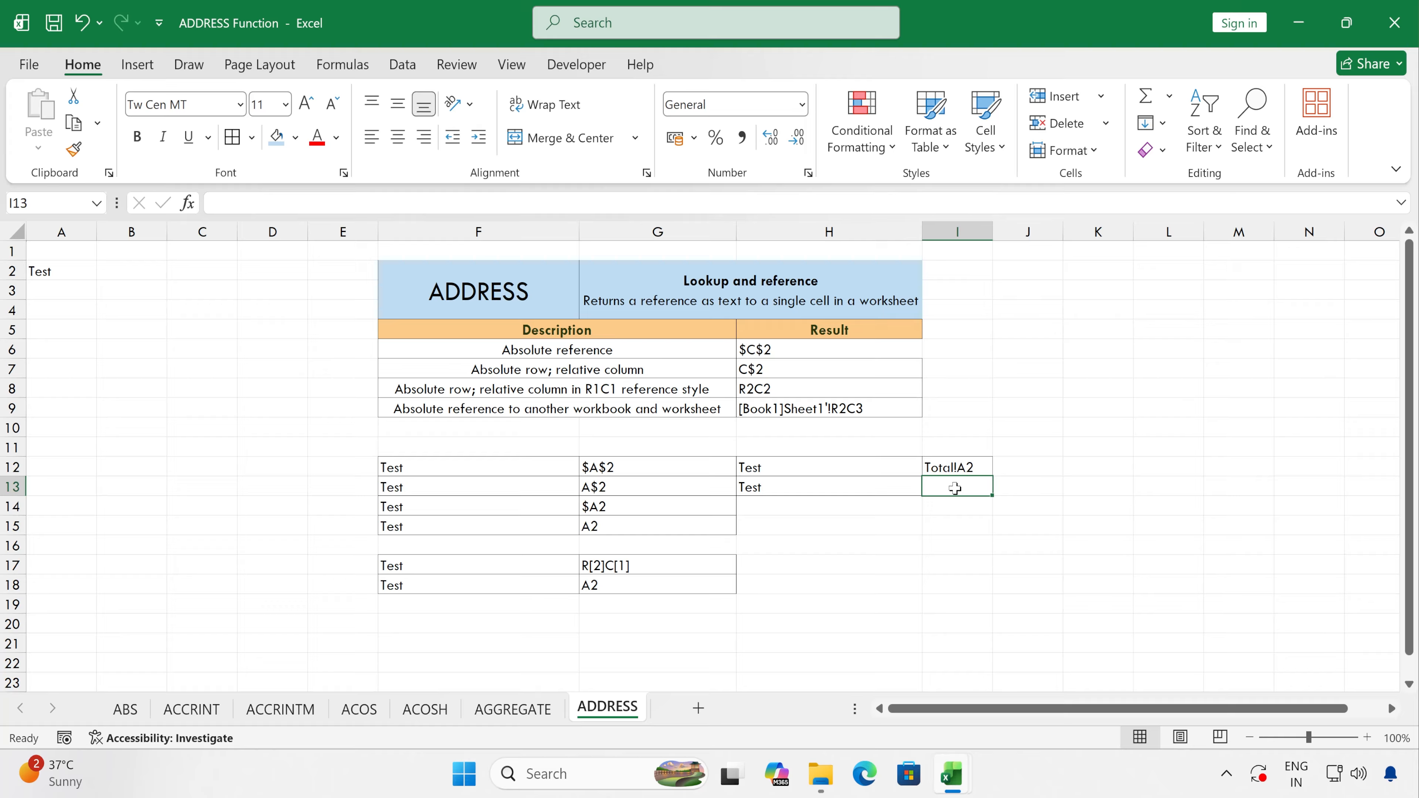
Fill the ADDRESS formula from I12 down into I13 and remove the AGGREGATE reference from its sheet_text argument
{"action": "key", "text": "ctrl+d"}
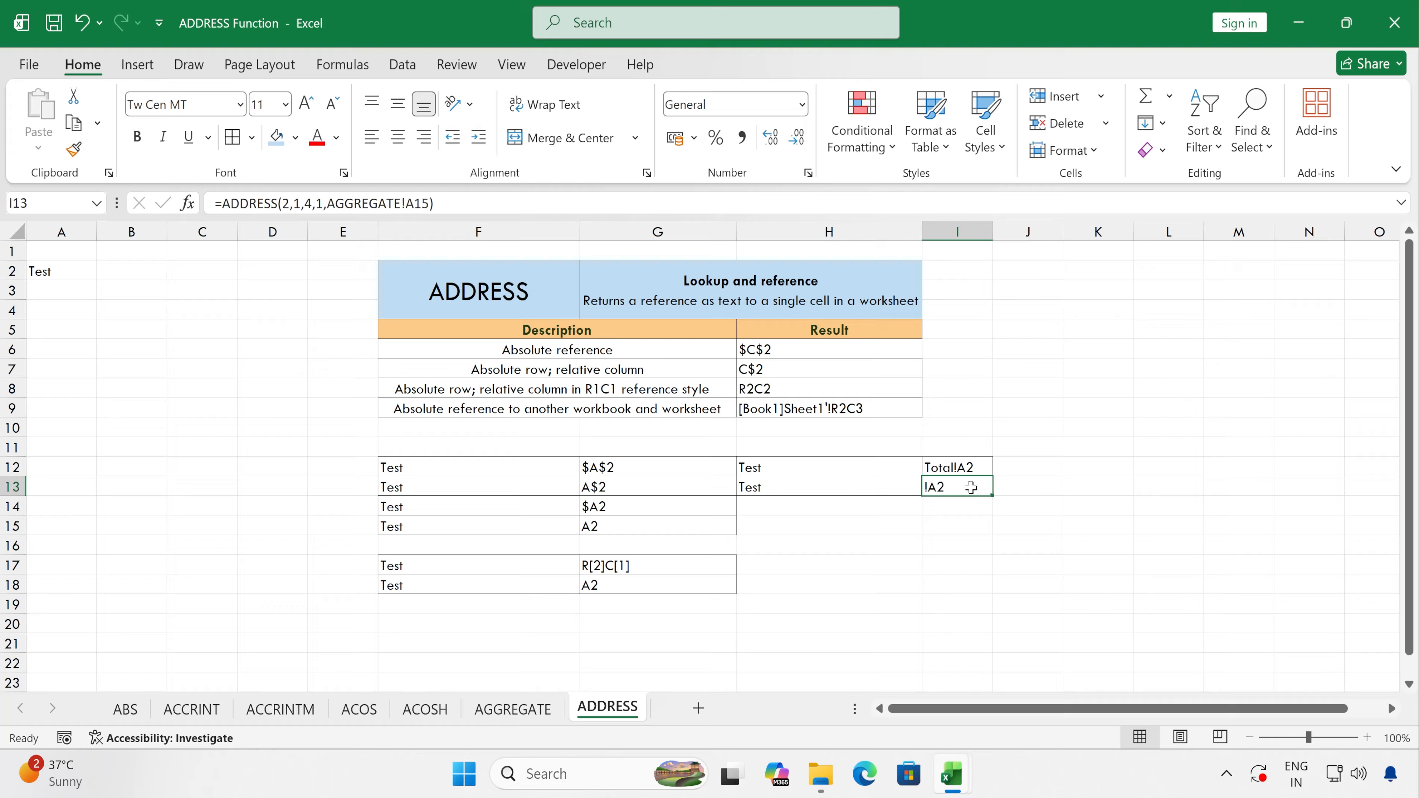
{"action": "double_click", "coordinate": [971, 487]}
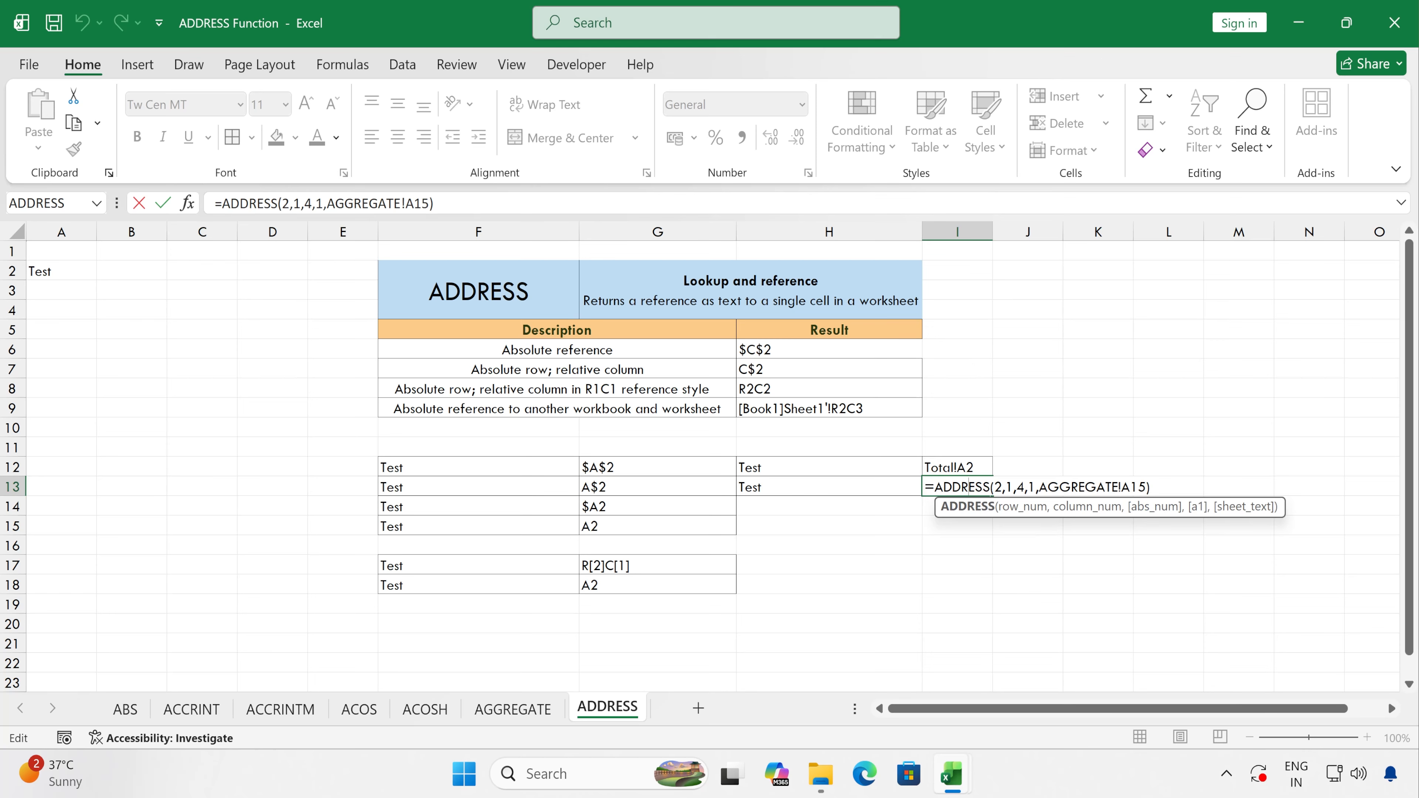
{"action": "left_click_drag", "start_coordinate": [1150, 487], "coordinate": [1038, 487]}
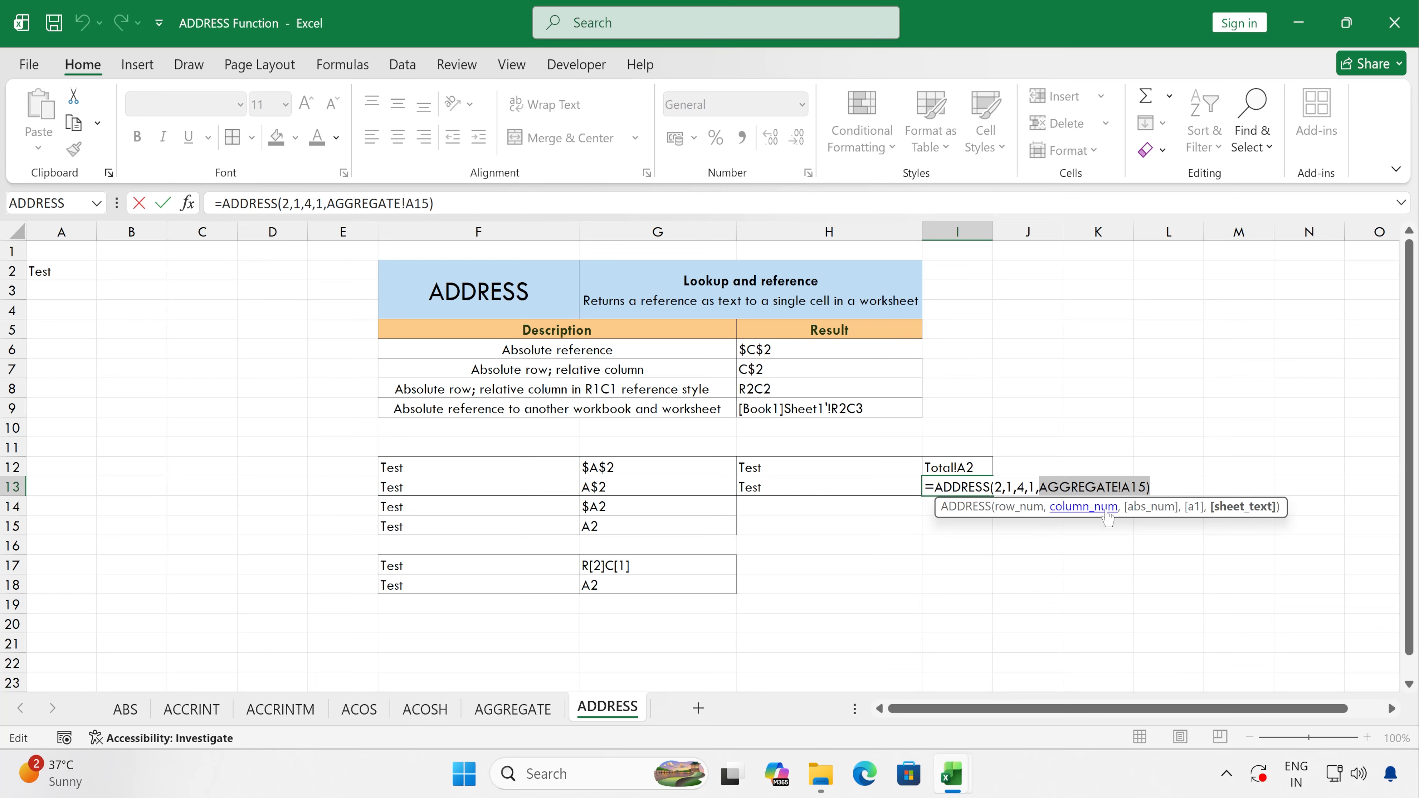
{"action": "key", "text": "BackSpace"}
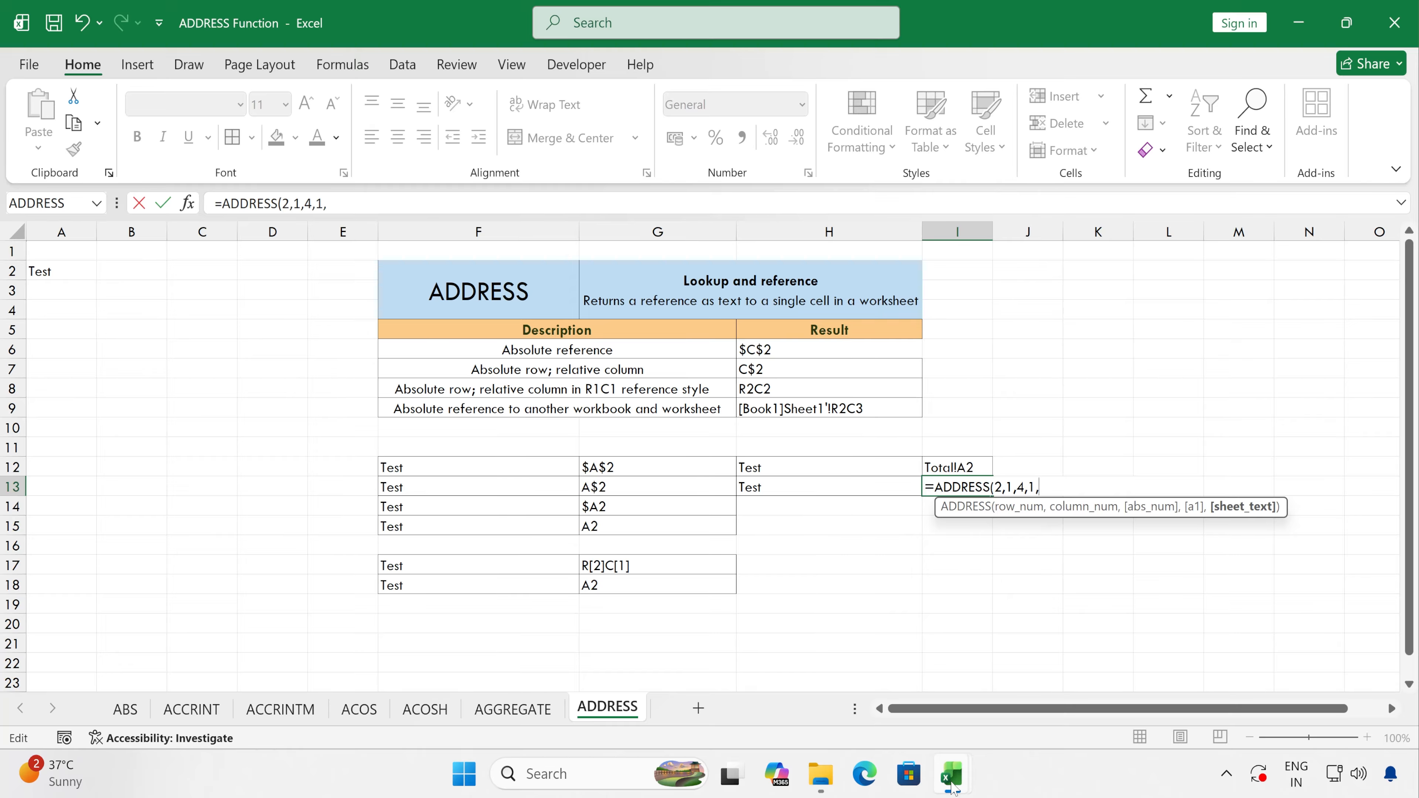
Complete I13's ADDRESS formula with the T1 sheet of the TestSheet workbook, "[TestSheet.xlsx]T1!", as the sheet_text argument
{"action": "mouse_move", "coordinate": [953, 787]}
{"action": "left_click", "coordinate": [1032, 677]}
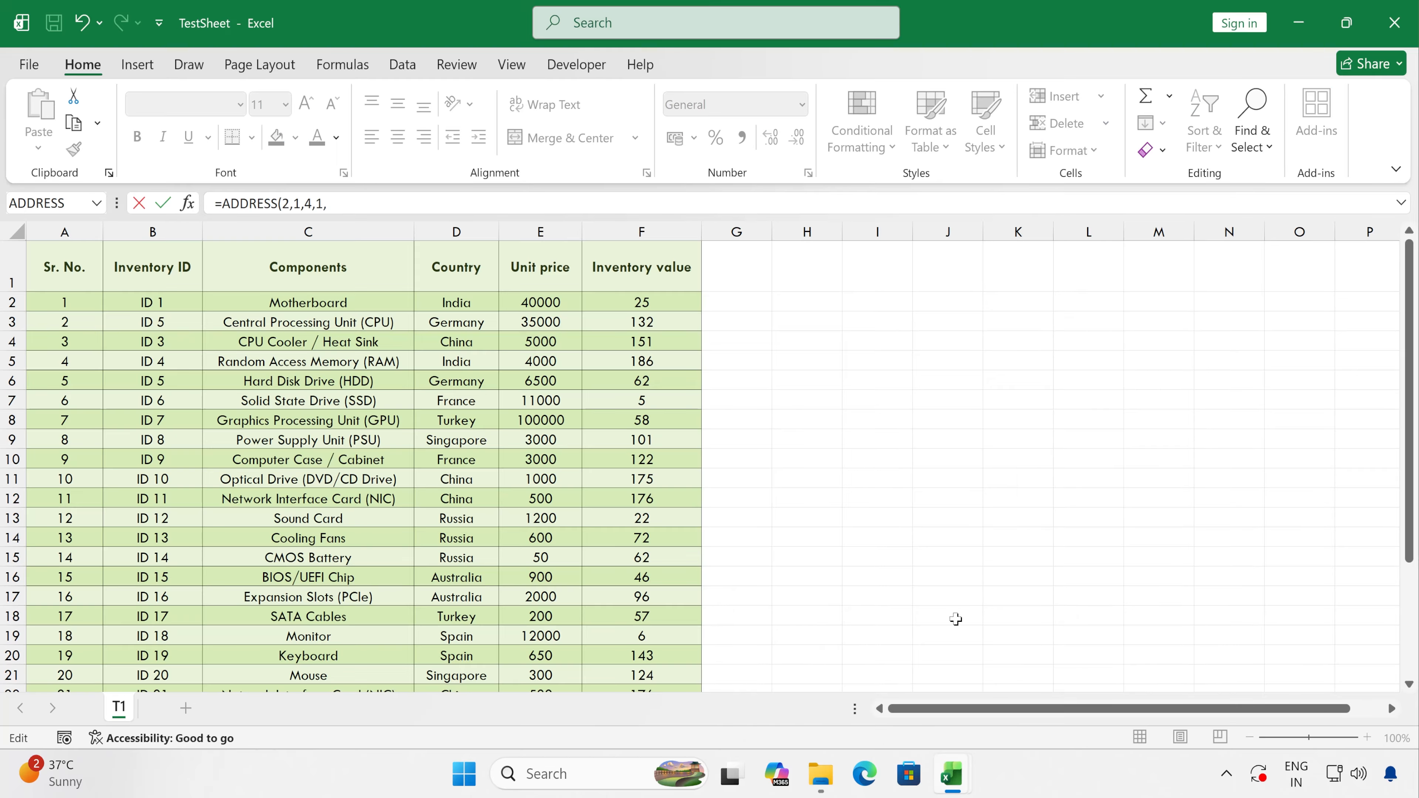
{"action": "left_click", "coordinate": [123, 711]}
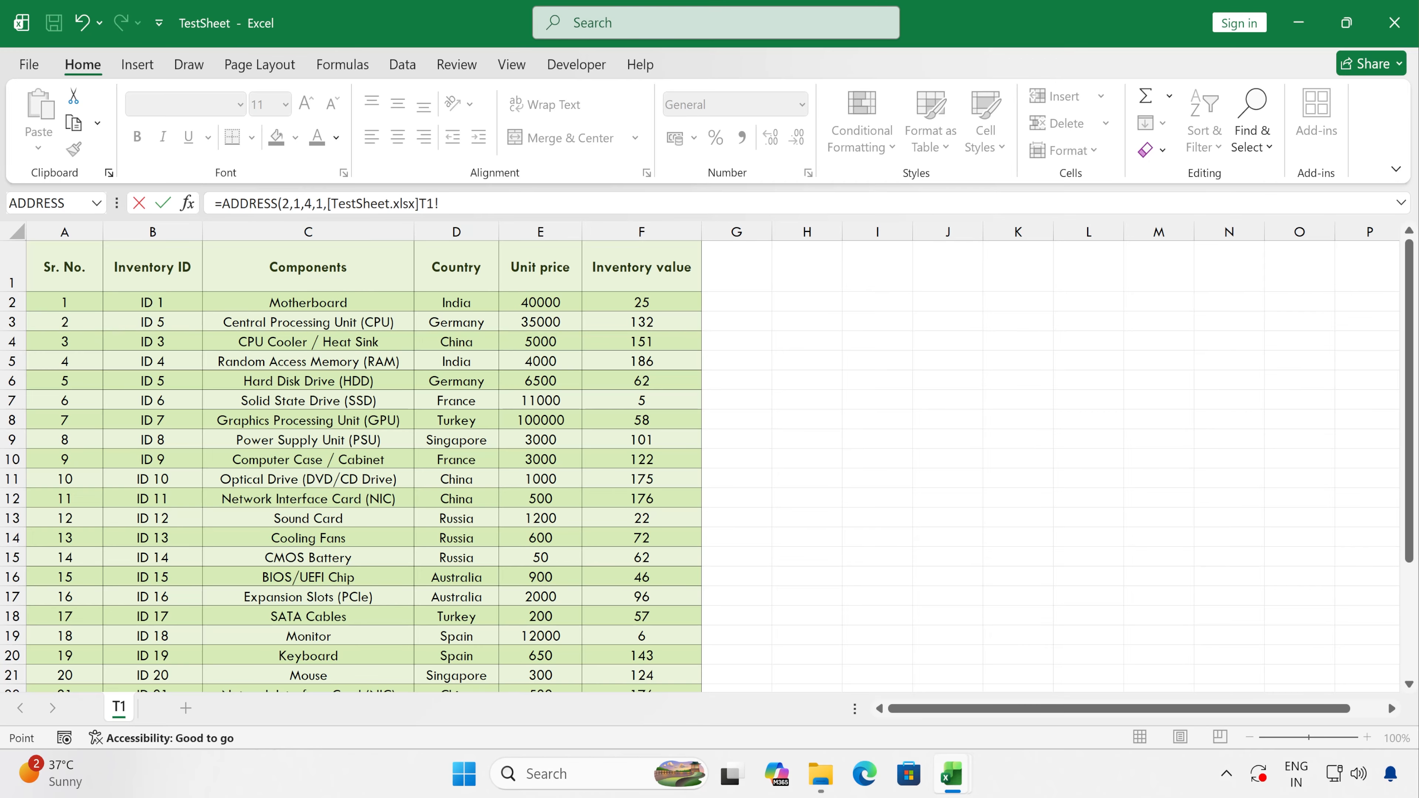
{"action": "type", "text": ")"}
{"action": "key", "text": "Return"}
{"action": "left_click", "coordinate": [957, 488]}
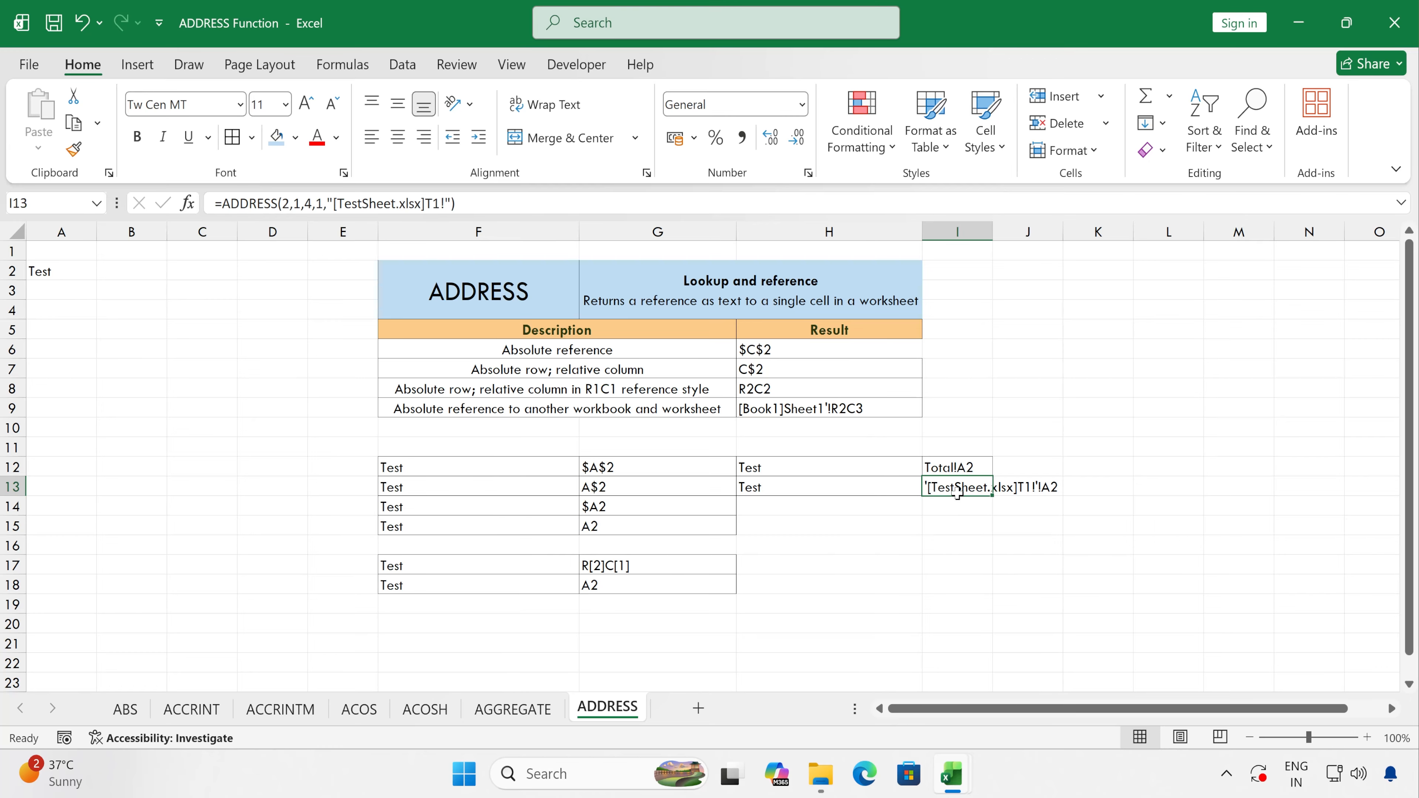
{"action": "left_click", "coordinate": [966, 519]}
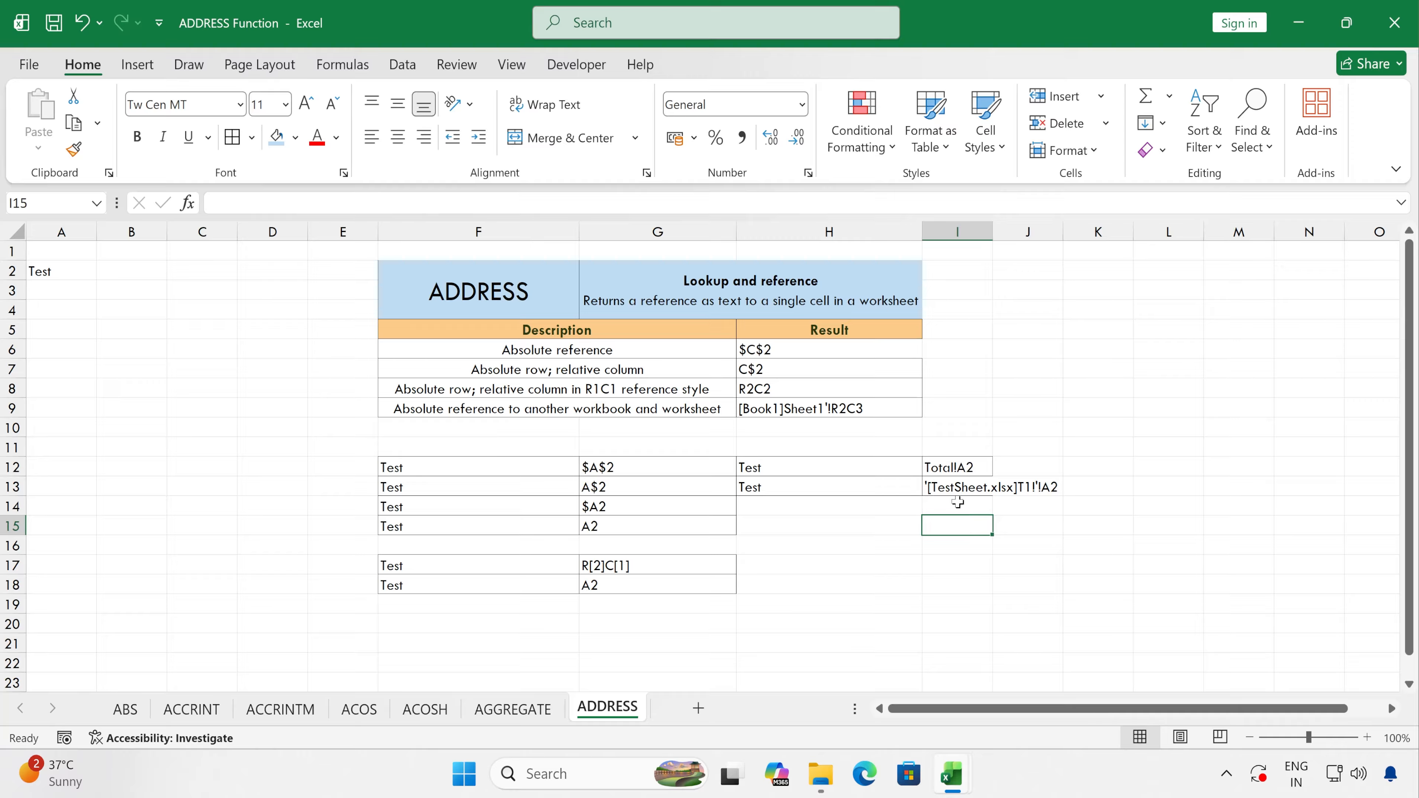
{"action": "left_click", "coordinate": [943, 490]}
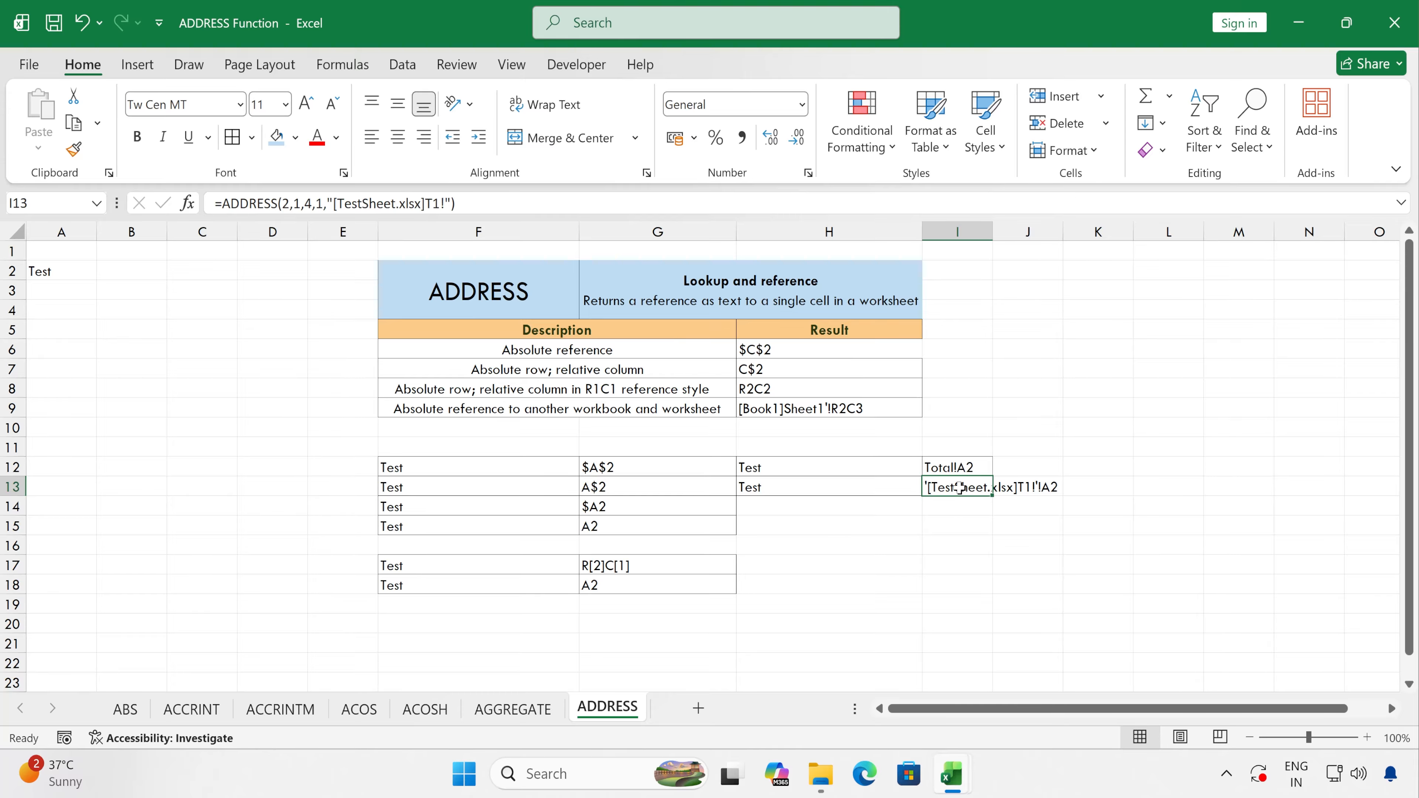
{"action": "left_click", "coordinate": [804, 520]}
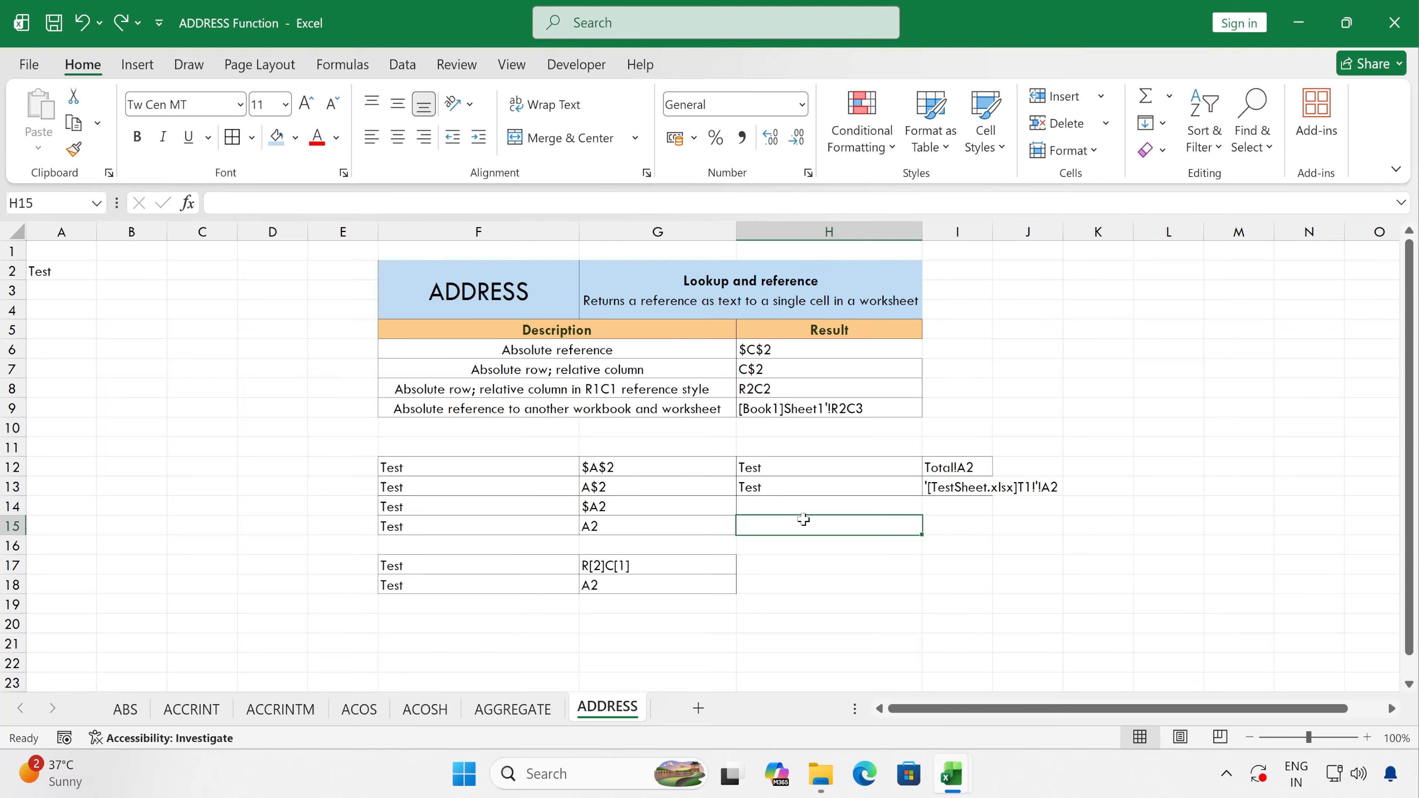